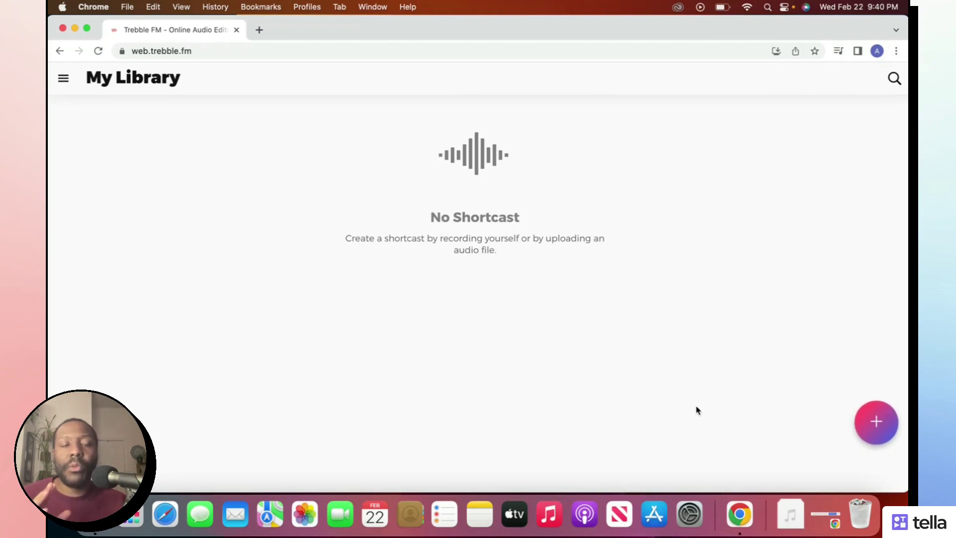
# - Create a new shortcast, view its import option and return to Record Mode
pyautogui.click(876, 422)
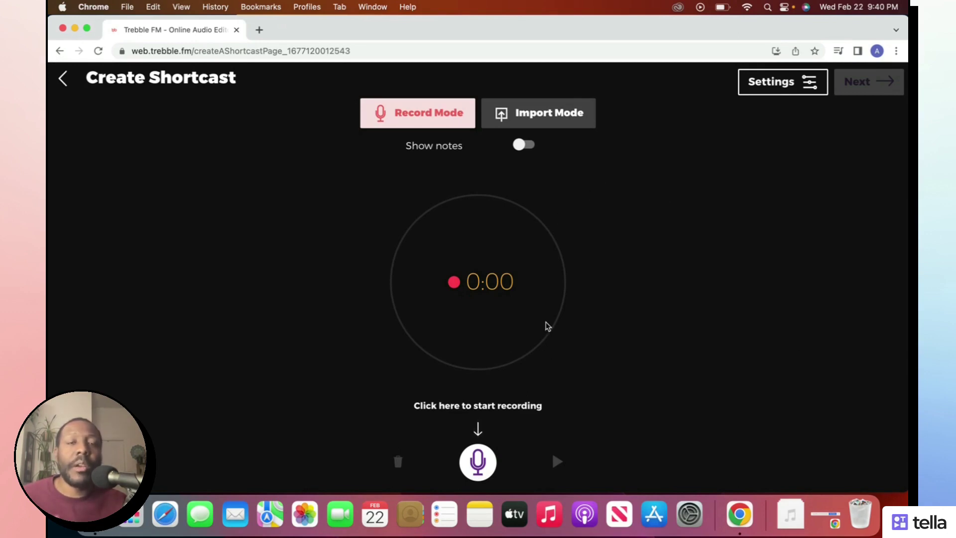
pyautogui.click(572, 127)
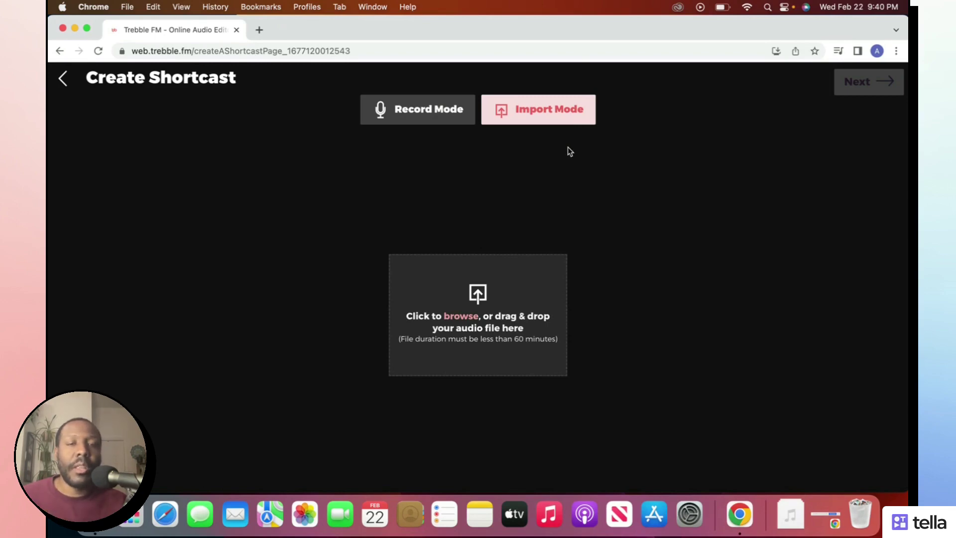
pyautogui.click(454, 118)
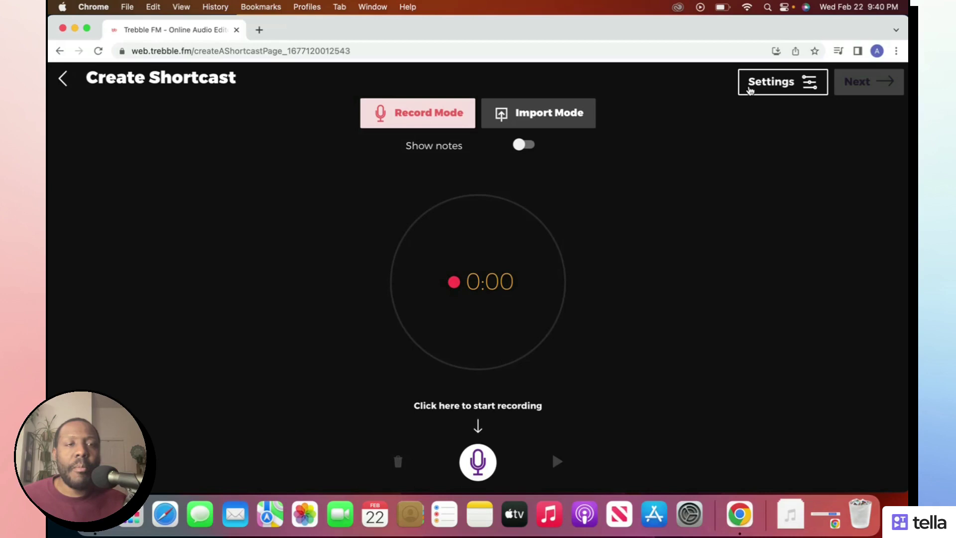
# - Allow microphone access and save the Samson Q2U Microphone as the recording microphone
pyautogui.click(750, 90)
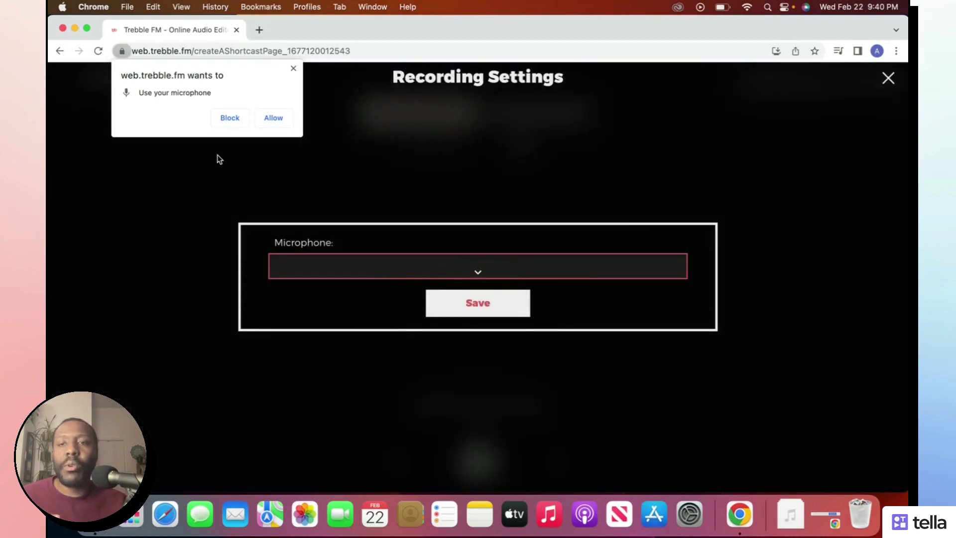
pyautogui.click(265, 119)
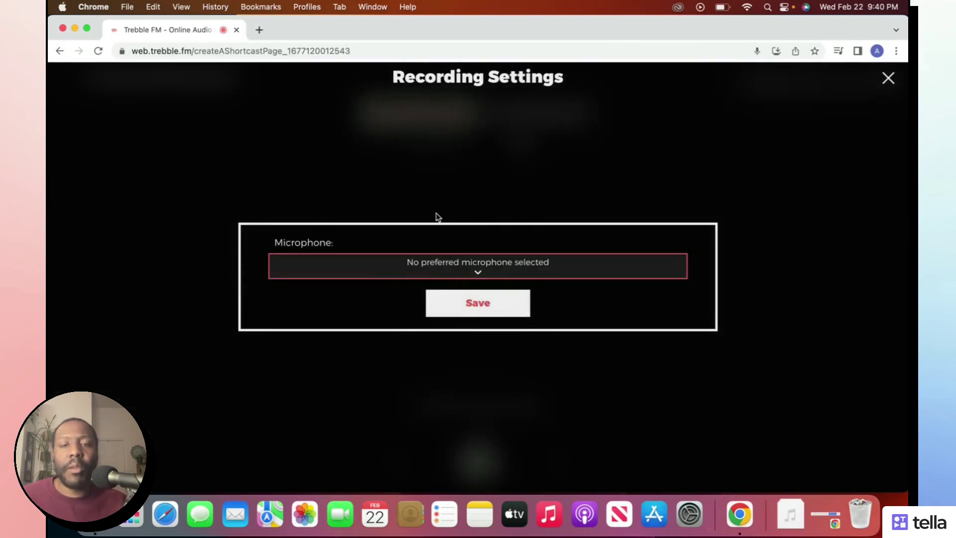
pyautogui.click(459, 268)
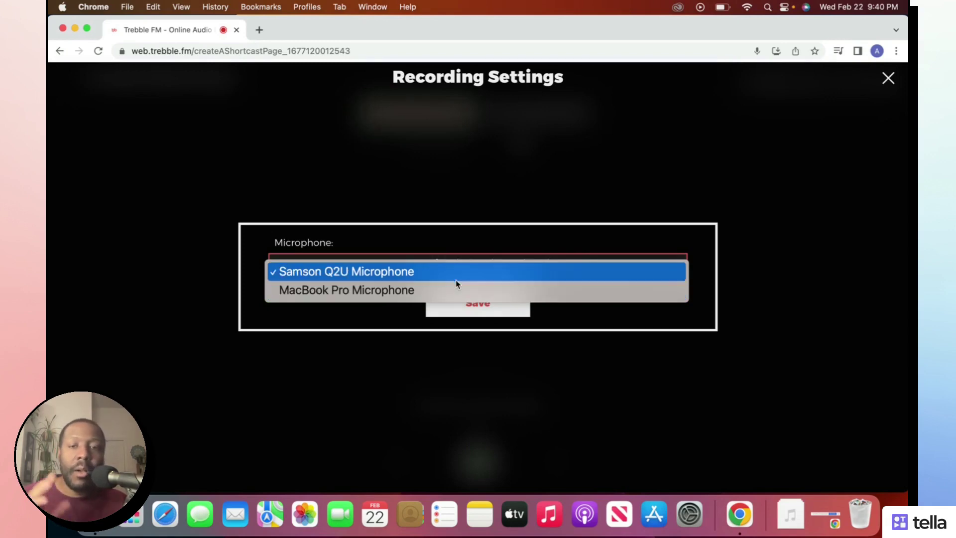
pyautogui.click(454, 277)
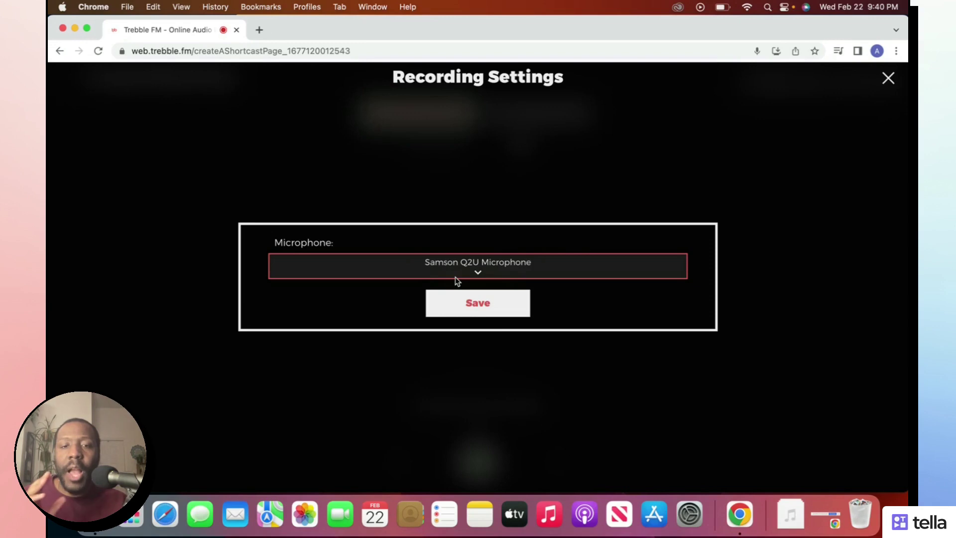
pyautogui.click(472, 311)
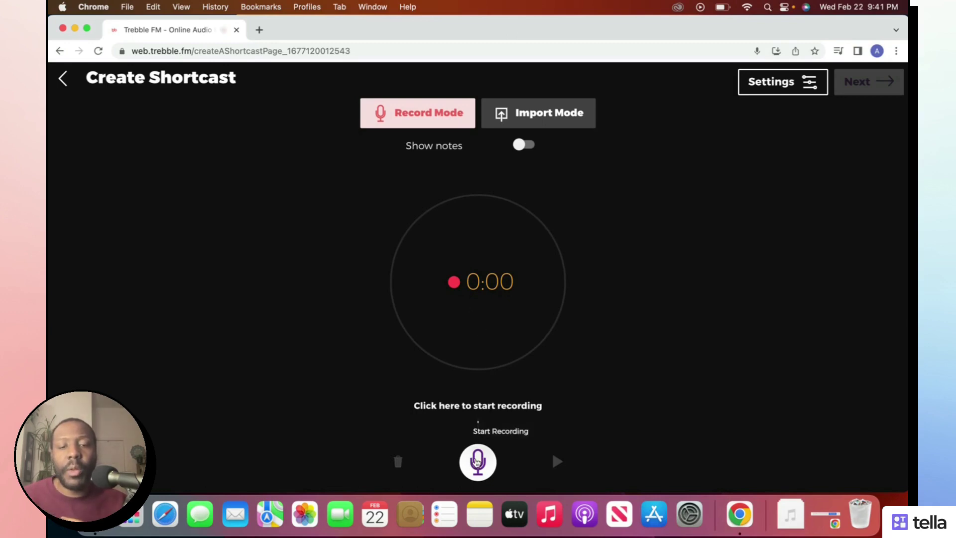
# - Record about 40 seconds of audio, turning on the notes area during the recording
pyautogui.click(476, 461)
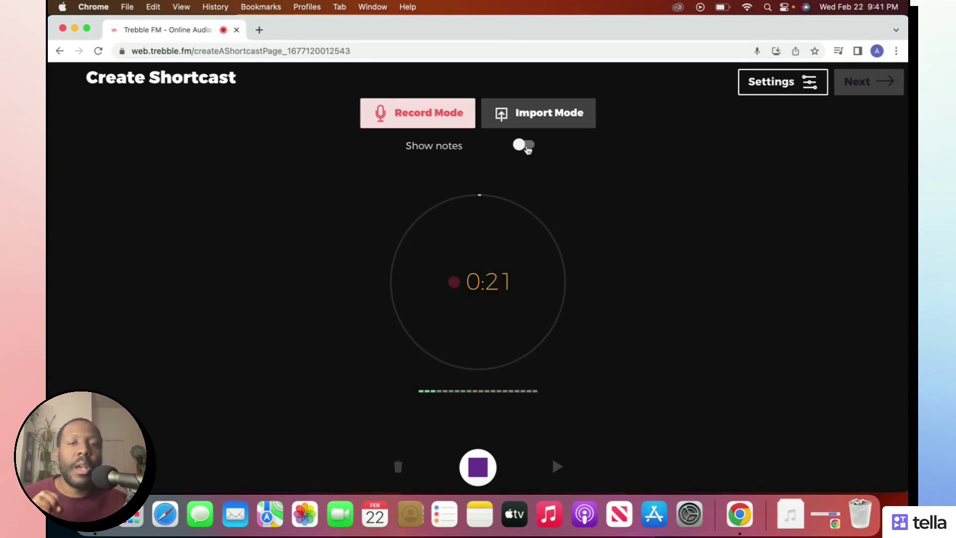
pyautogui.click(527, 148)
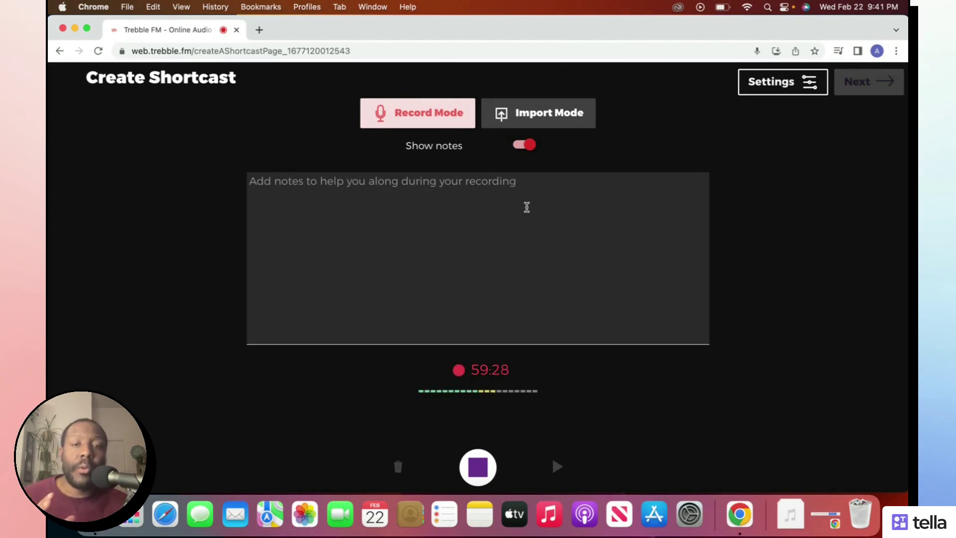
pyautogui.click(527, 207)
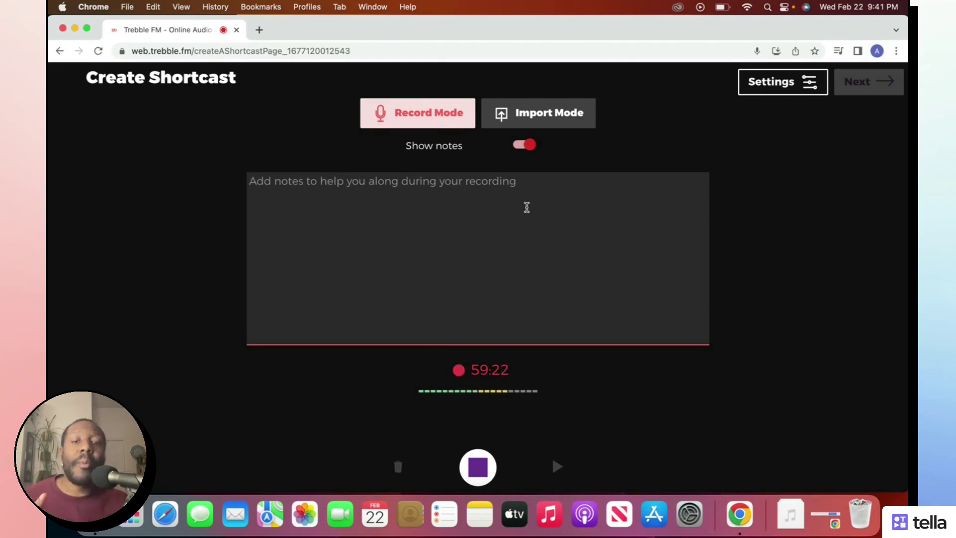
pyautogui.click(492, 466)
# - Play back and pause the recording, and decline erasing it when starting a re-recording
pyautogui.click(555, 466)
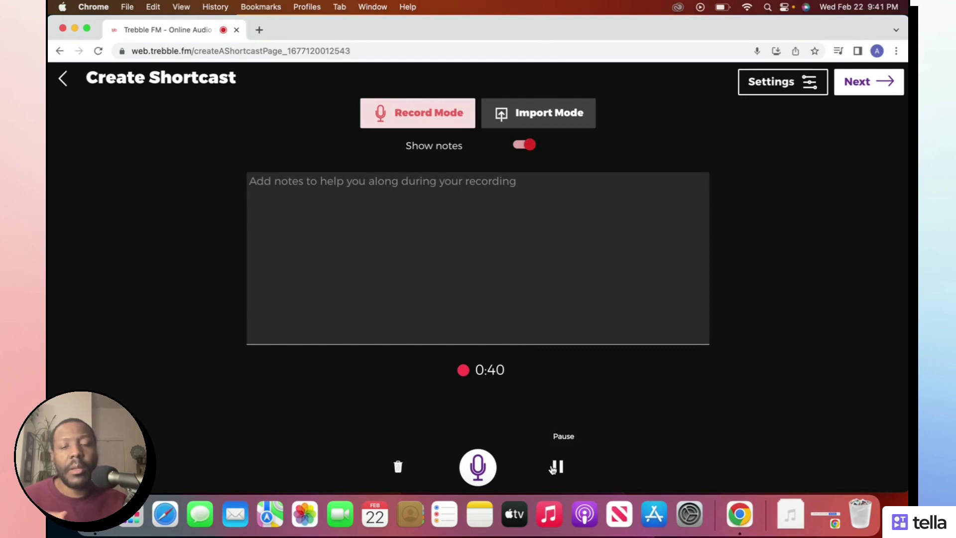
pyautogui.click(554, 467)
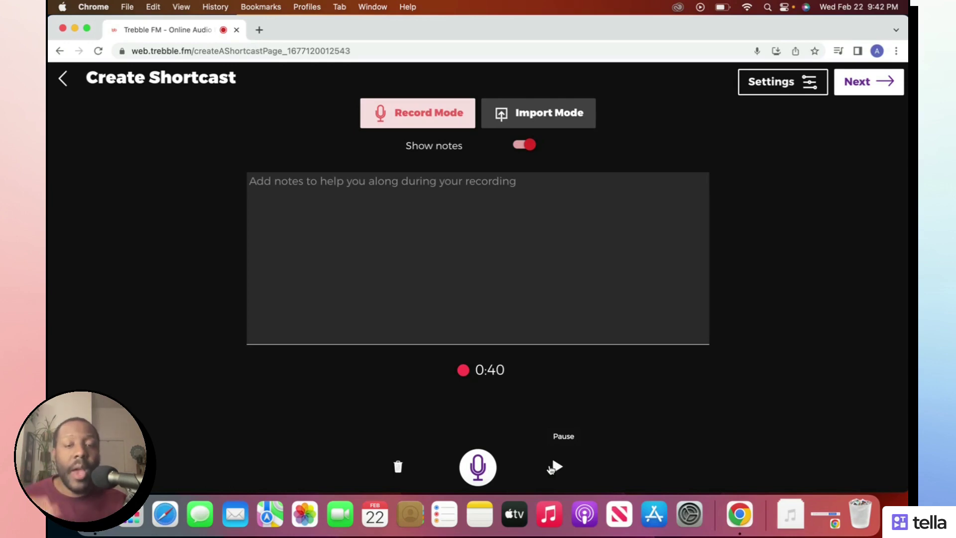
pyautogui.click(484, 467)
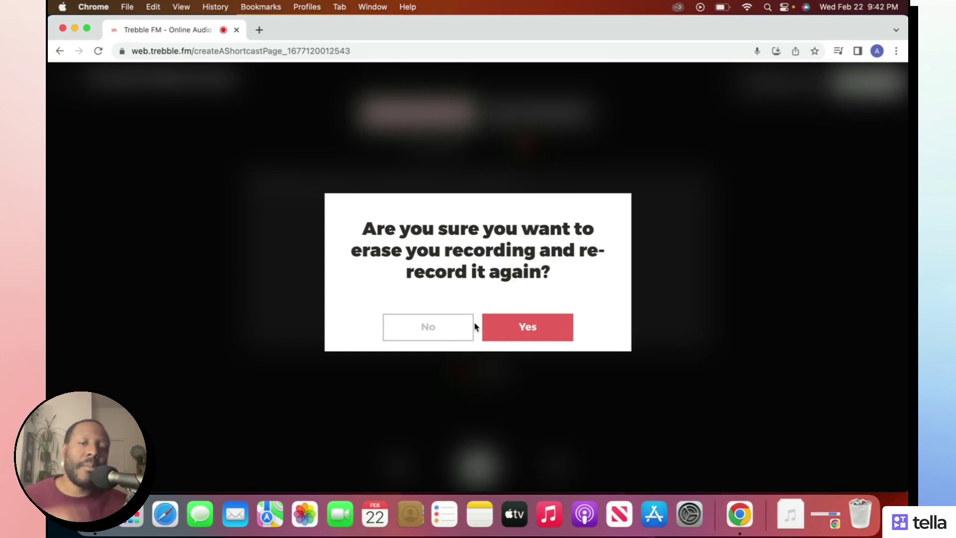
pyautogui.click(453, 330)
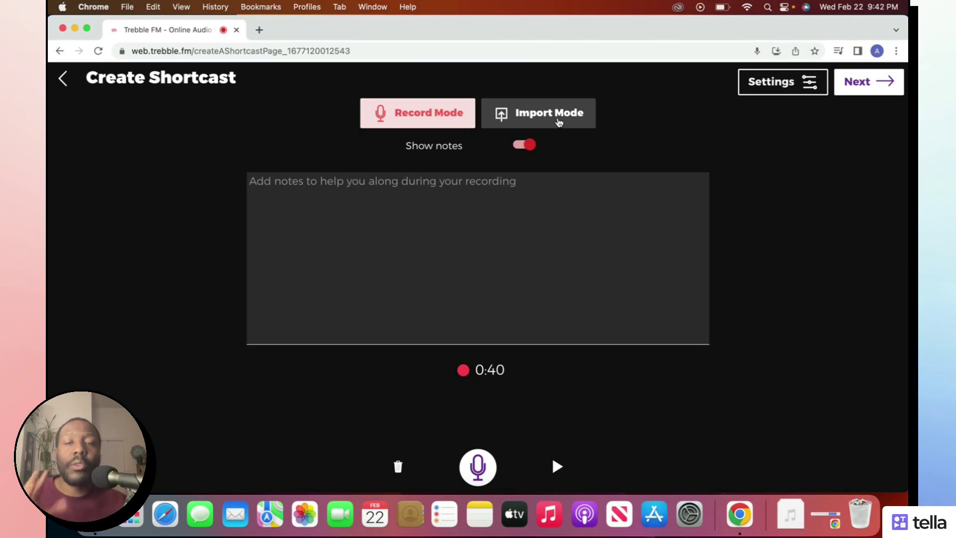
# - Import the audio file f8dbae43-6839-4ebc-92cf-6a4d2595c1ea.mp3 from the Downloads folder into the shortcast
pyautogui.click(559, 123)
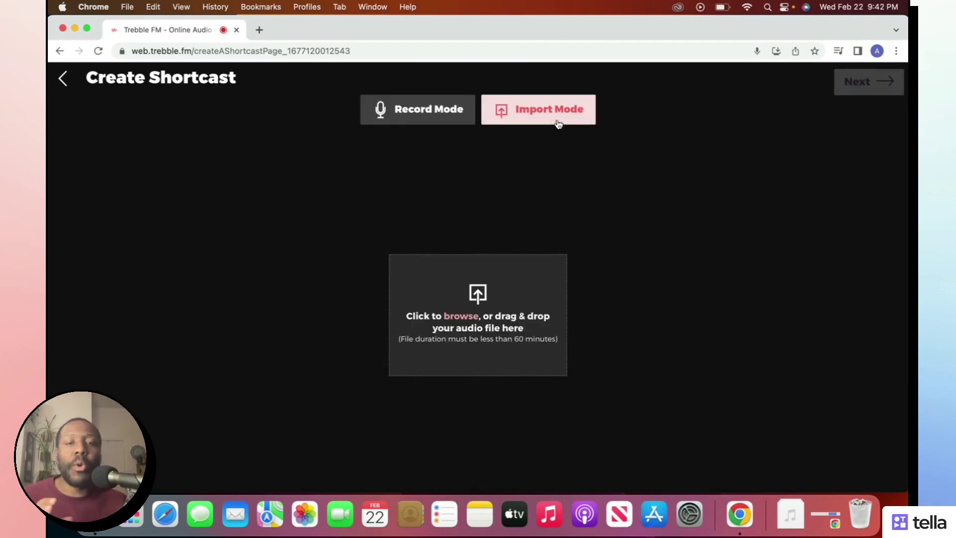
pyautogui.click(543, 279)
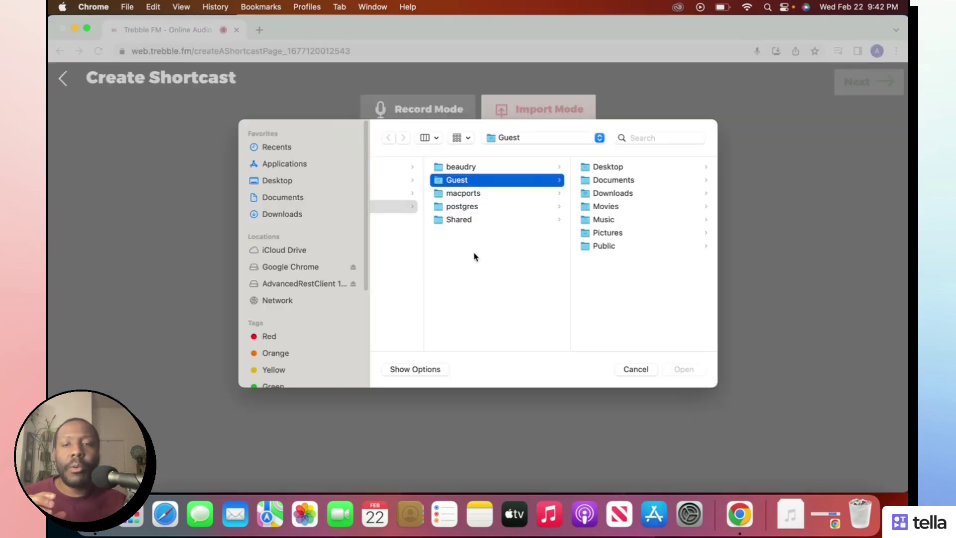
pyautogui.click(645, 371)
pyautogui.hotkey('ctrl', 'Up')
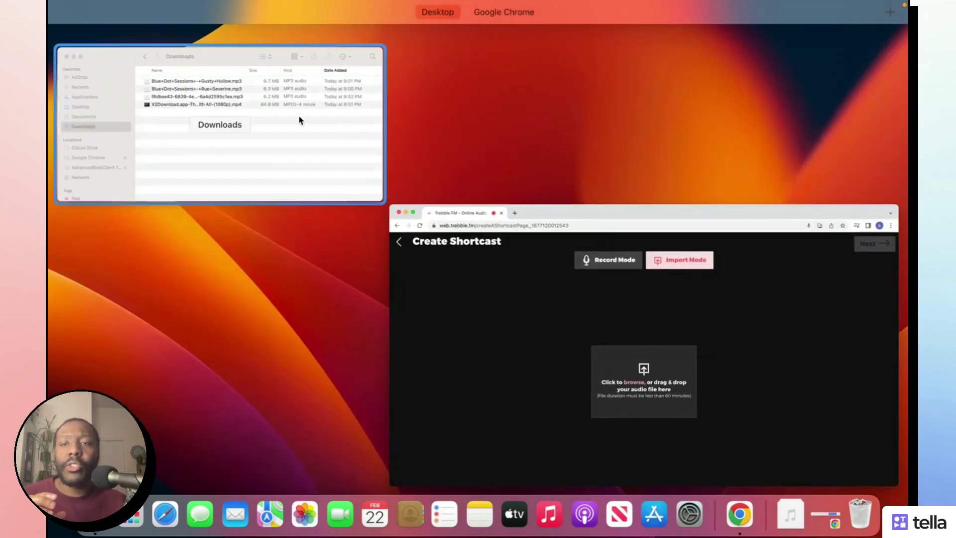
pyautogui.click(314, 133)
pyautogui.click(313, 141)
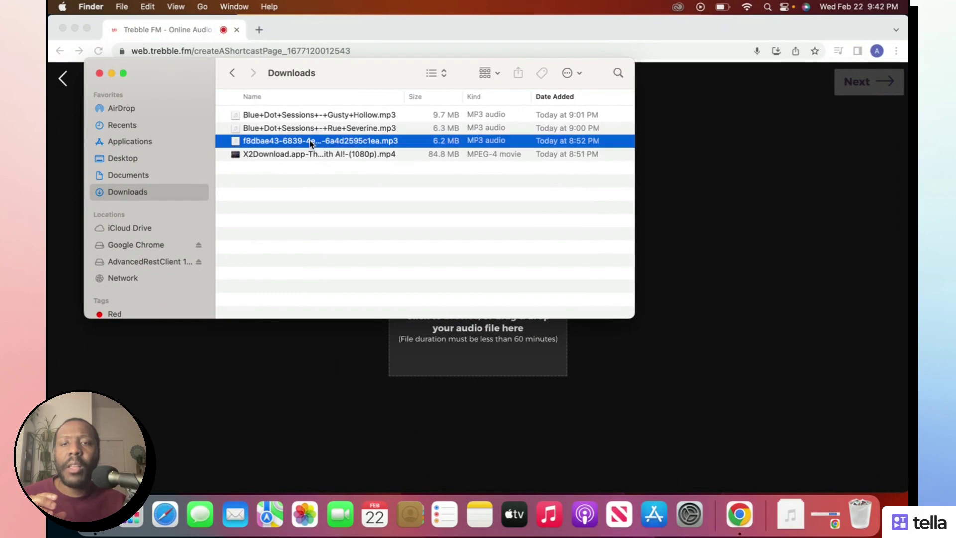
pyautogui.moveTo(290, 142); pyautogui.dragTo(463, 348)
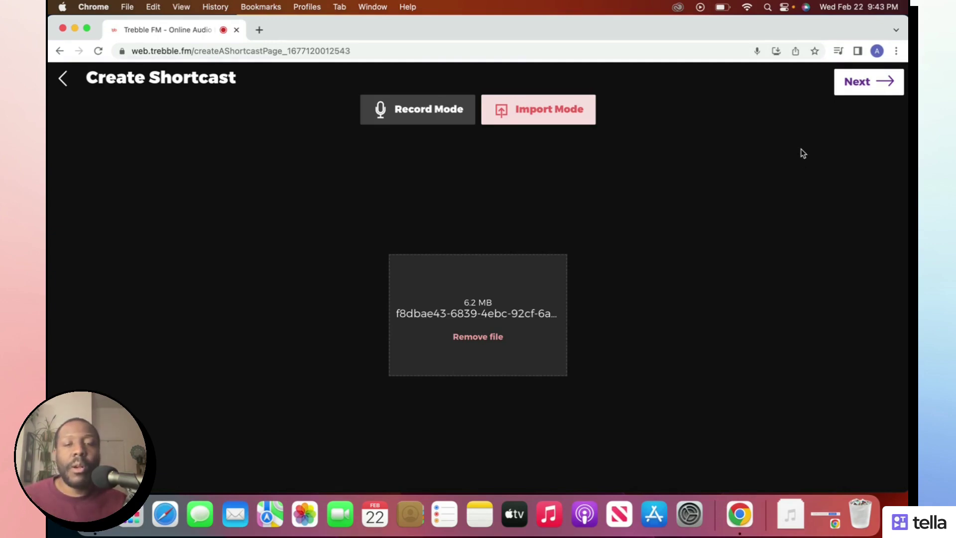
# - Proceed with the imported file, view the title and notes form for continuing without editing, and return to the editing choice
pyautogui.click(857, 84)
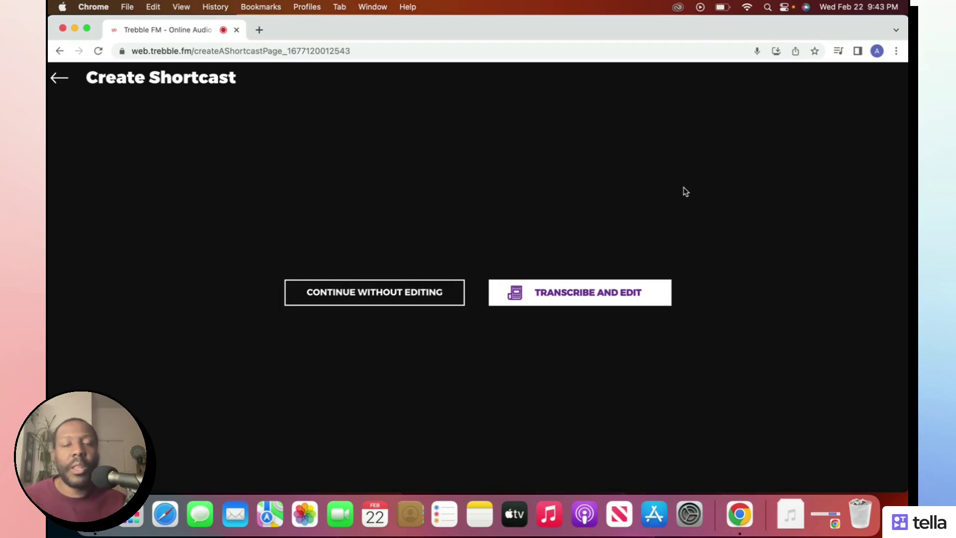
pyautogui.click(434, 301)
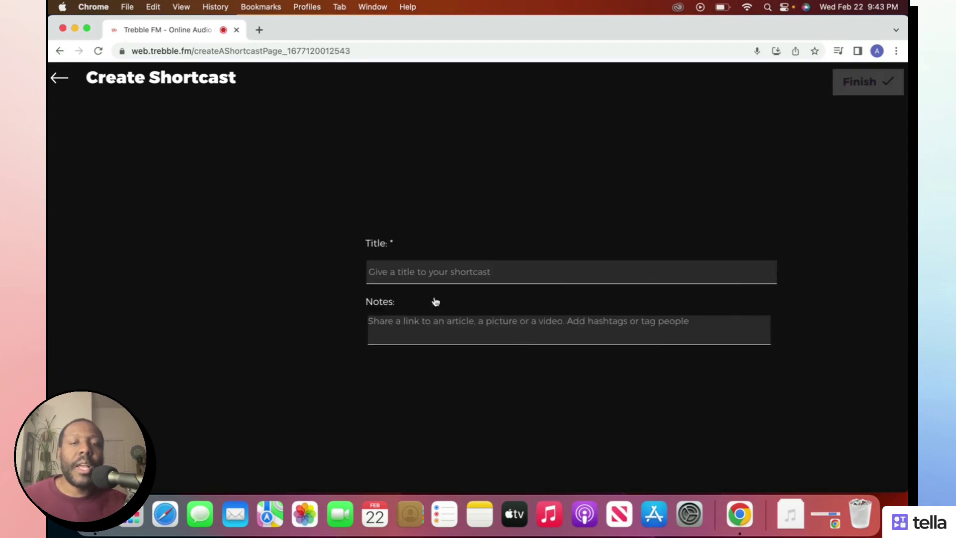
pyautogui.click(55, 78)
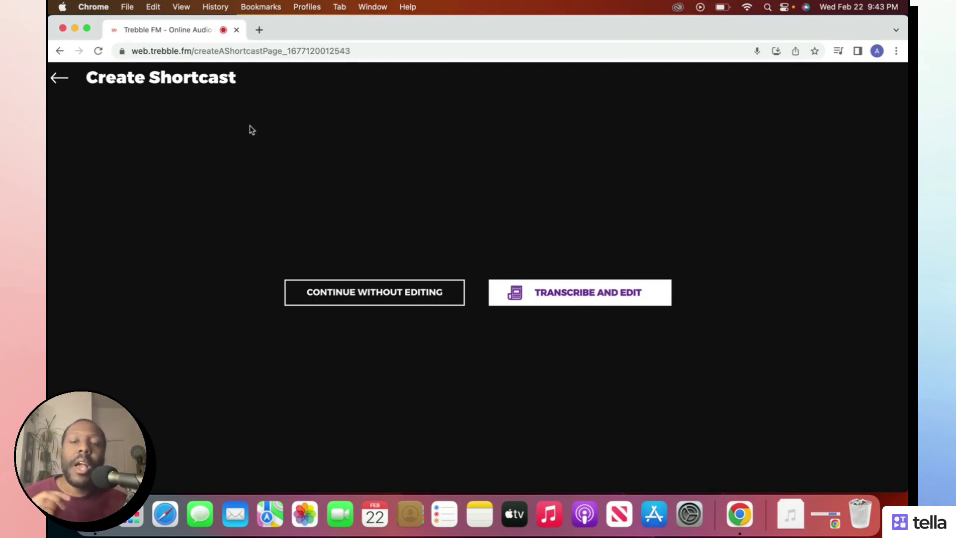
# - Transcribe the imported audio for editing with English, US as its language
pyautogui.click(540, 300)
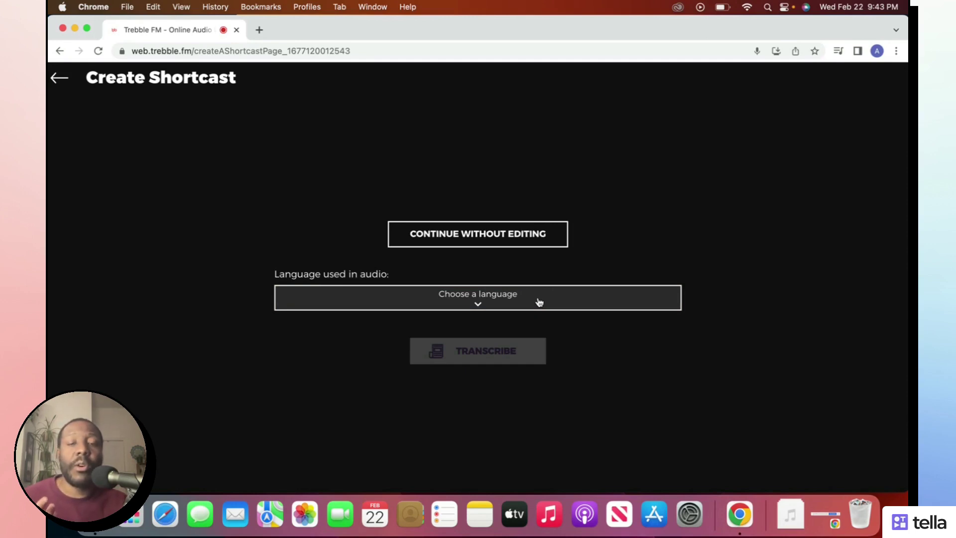
pyautogui.click(539, 301)
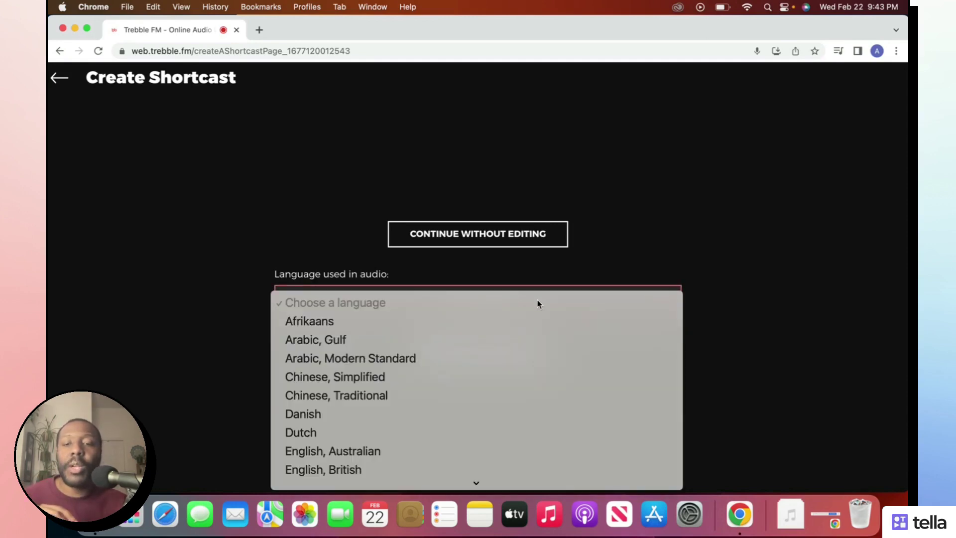
pyautogui.scroll(-5, 539, 304)
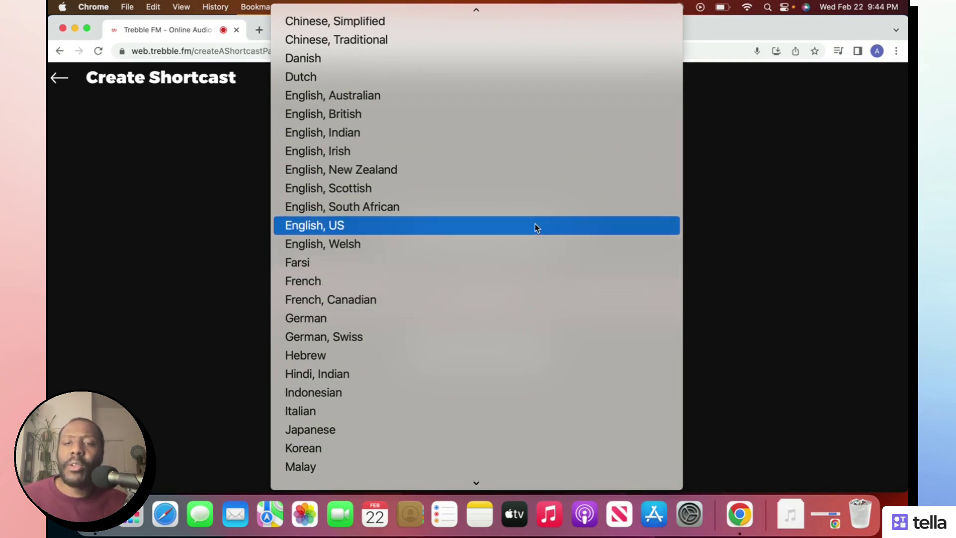
pyautogui.click(535, 226)
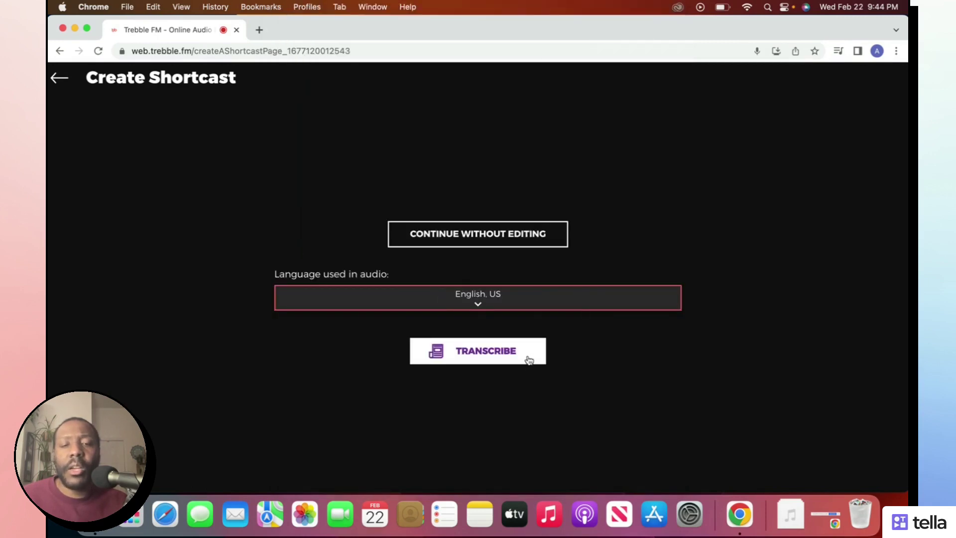
pyautogui.click(529, 359)
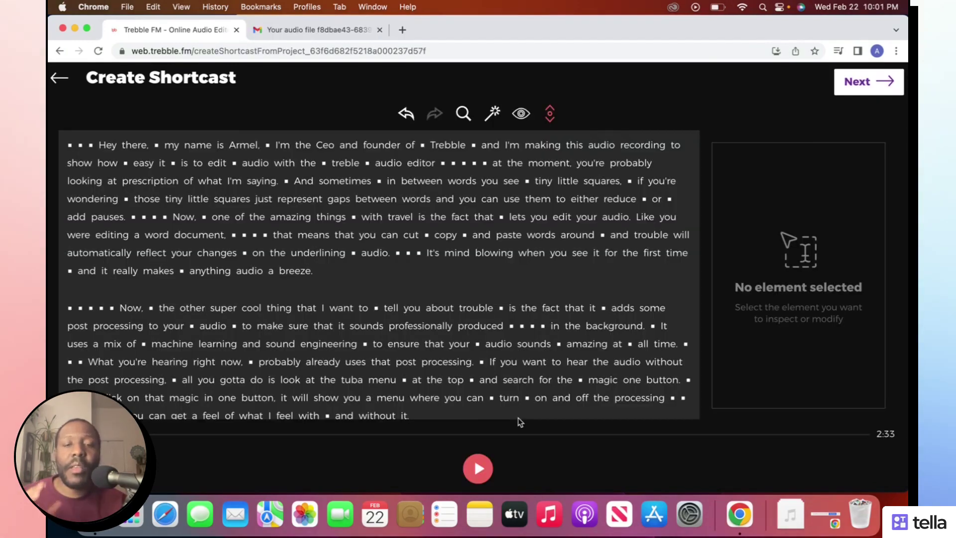
# - Look through the transcript, check the Trebble FM notification e-mail in Gmail, and return to the audio editor
pyautogui.scroll(-15, 528, 369)
pyautogui.scroll(15, 527, 368)
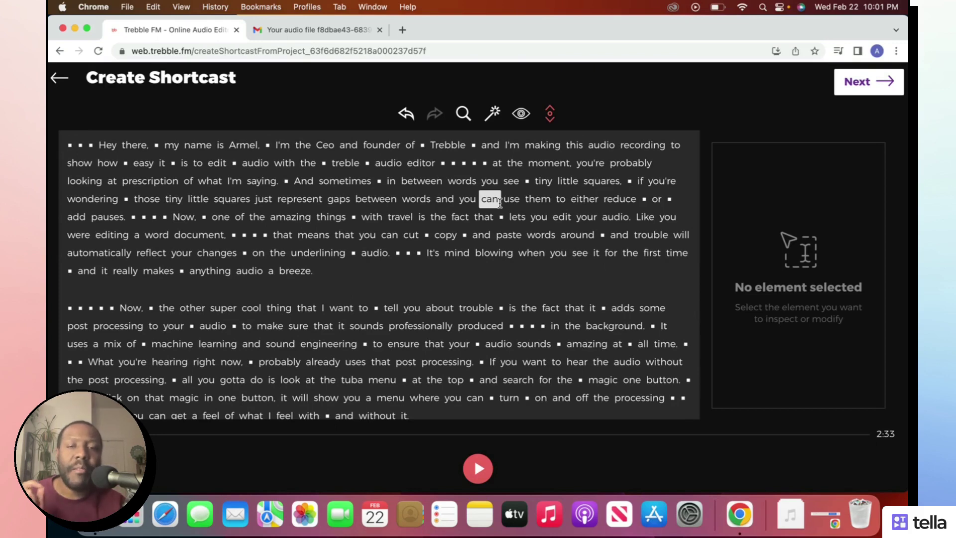
pyautogui.click(347, 31)
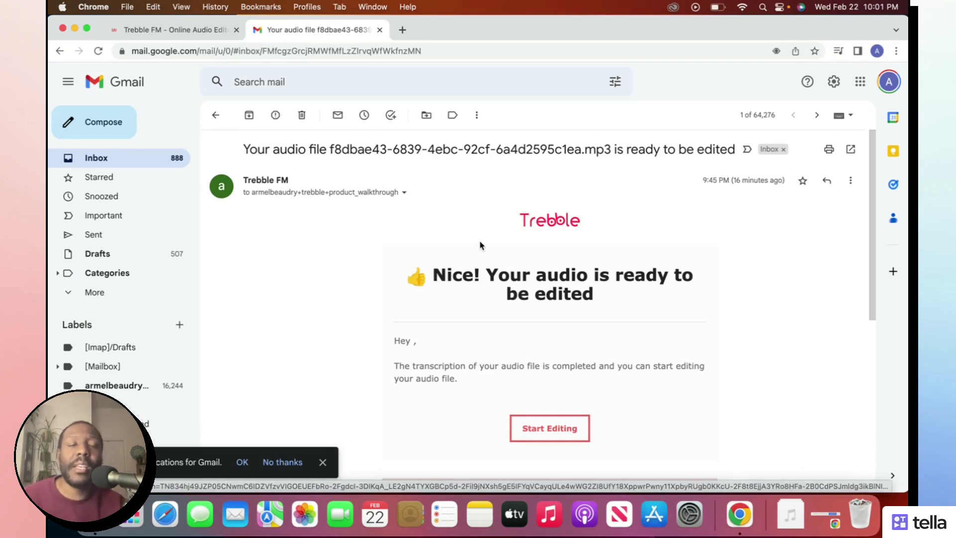
pyautogui.click(203, 29)
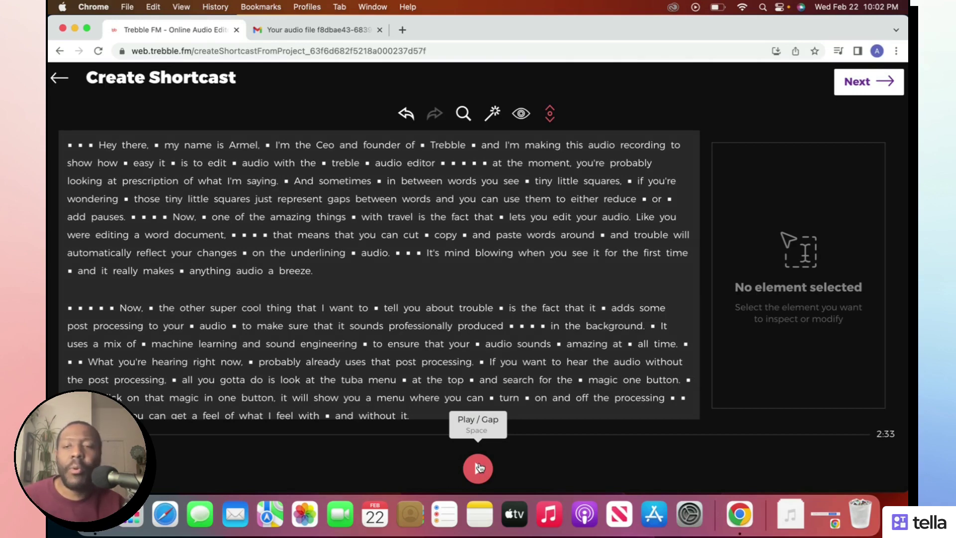
# - Play the audio's opening, and select the gap after the speaker's name and the three gaps before "Hey there" for inspection
pyautogui.click(478, 468)
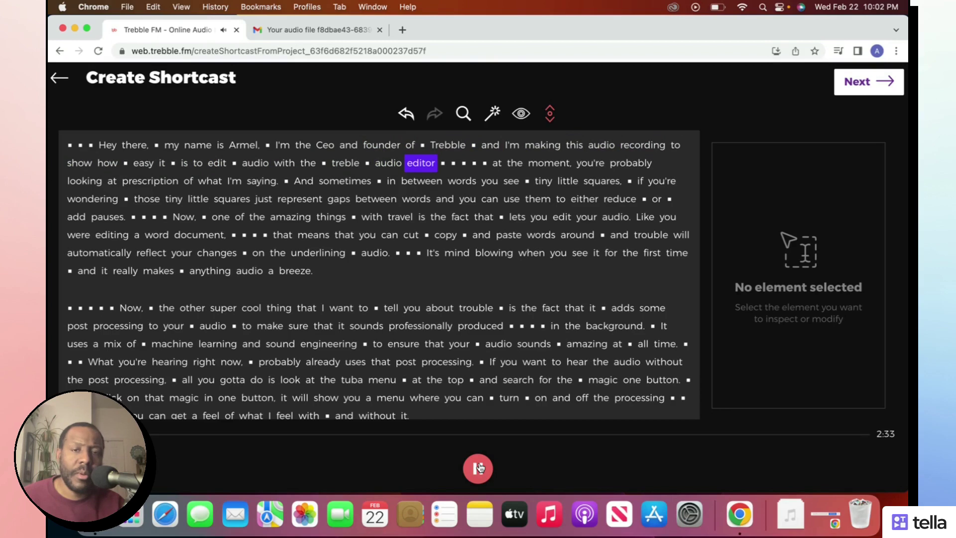
pyautogui.click(478, 468)
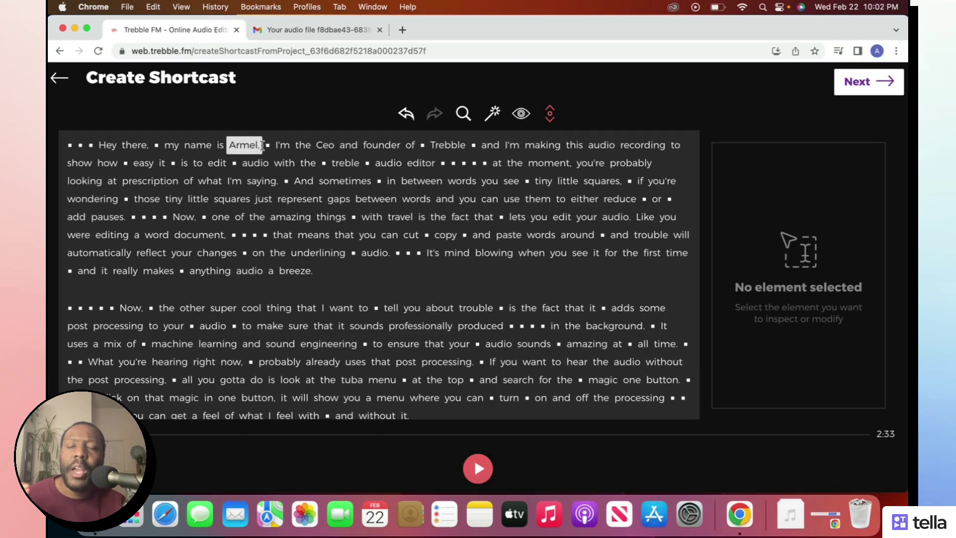
pyautogui.click(267, 146)
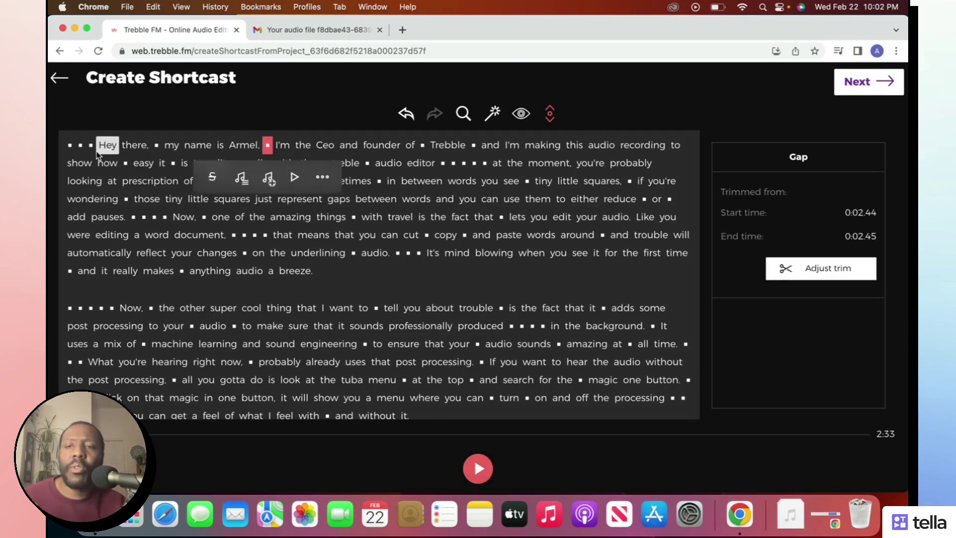
pyautogui.moveTo(91, 147); pyautogui.dragTo(70, 145)
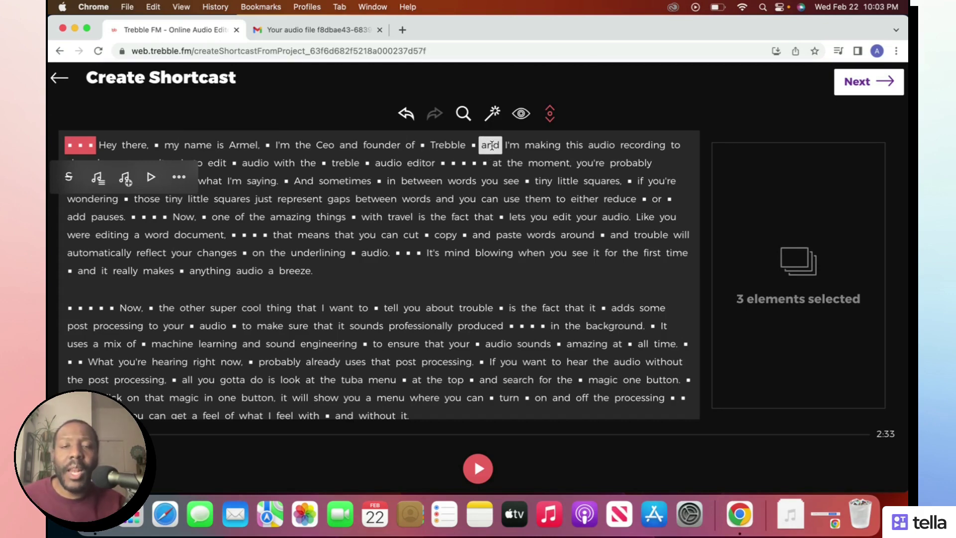
# - Try ignoring the passage "I'm the Ceo and founder of Trebble and" in the audio, testing undo and redo on it
pyautogui.moveTo(492, 145); pyautogui.dragTo(275, 141)
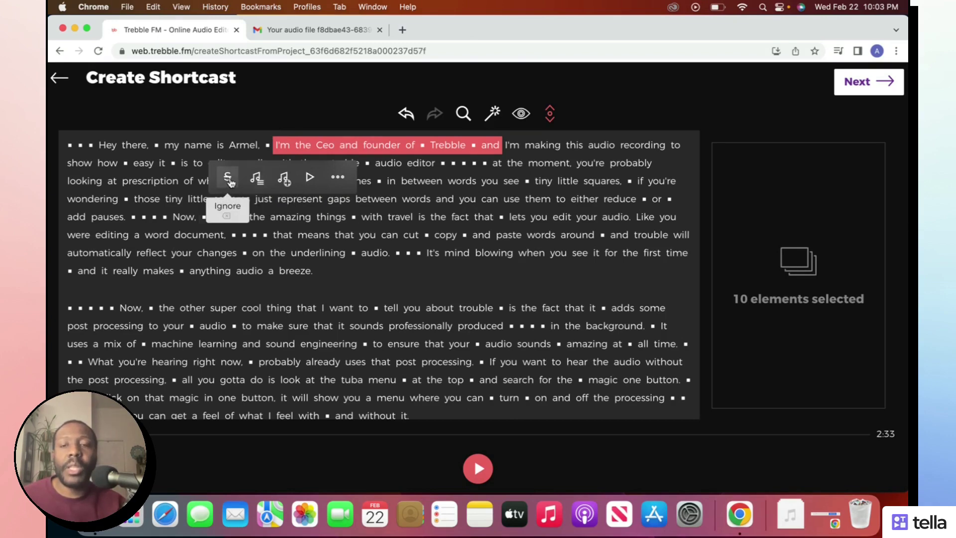
pyautogui.click(229, 180)
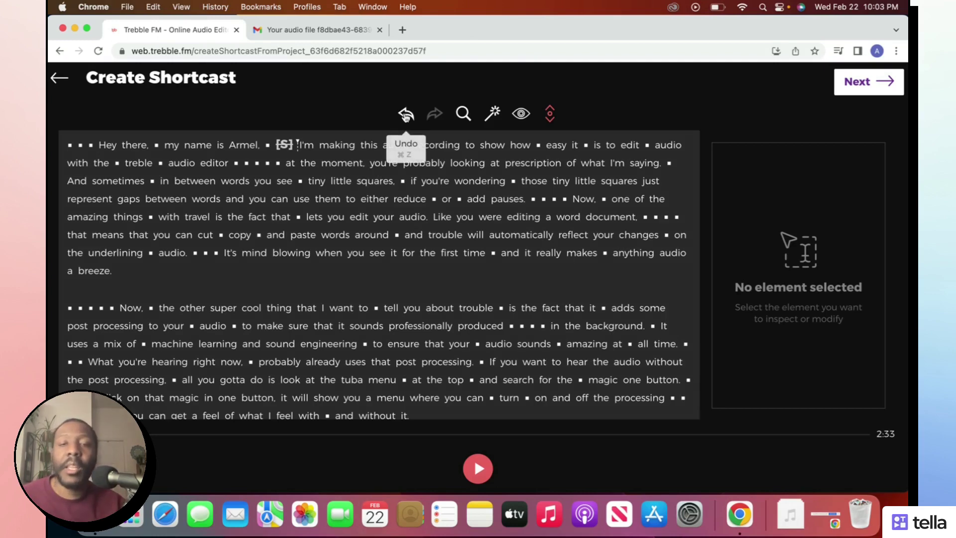
pyautogui.click(406, 116)
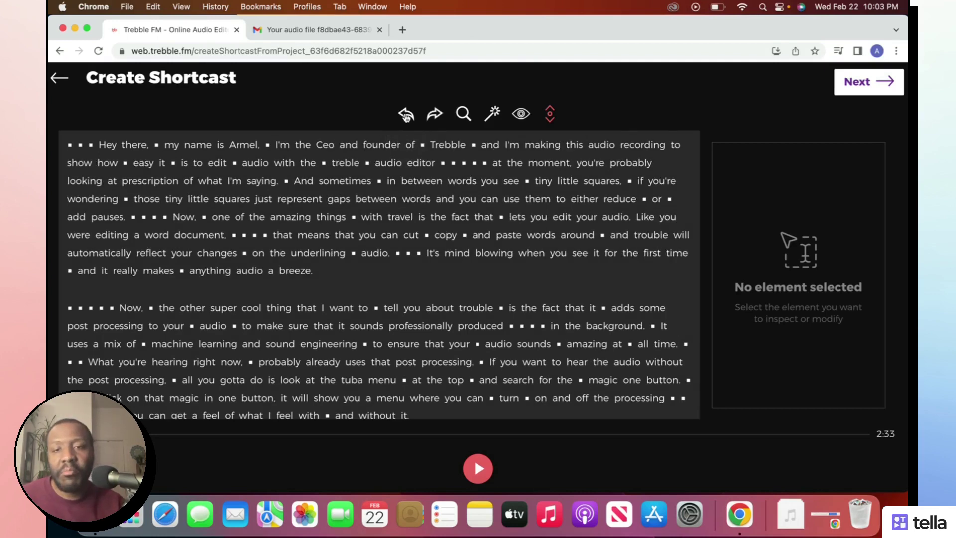
pyautogui.click(434, 114)
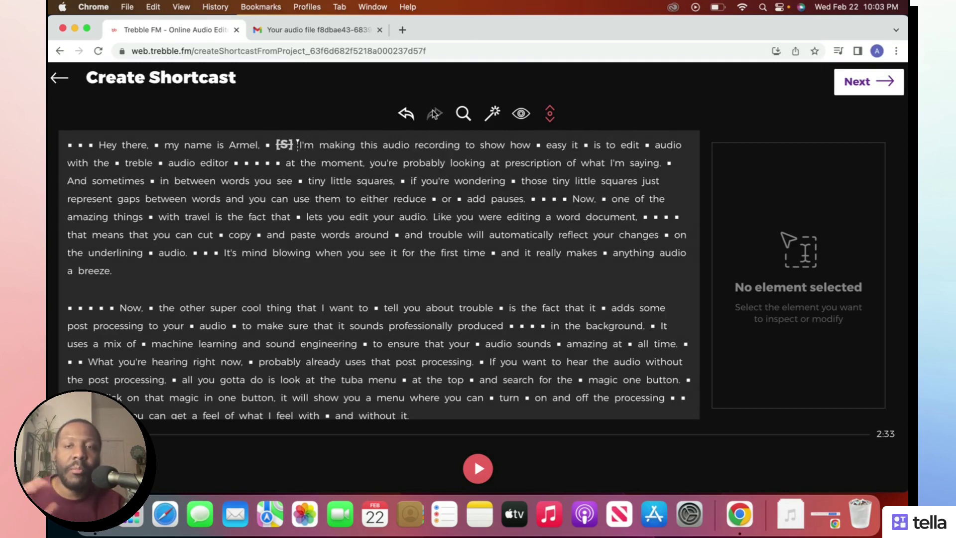
pyautogui.click(404, 115)
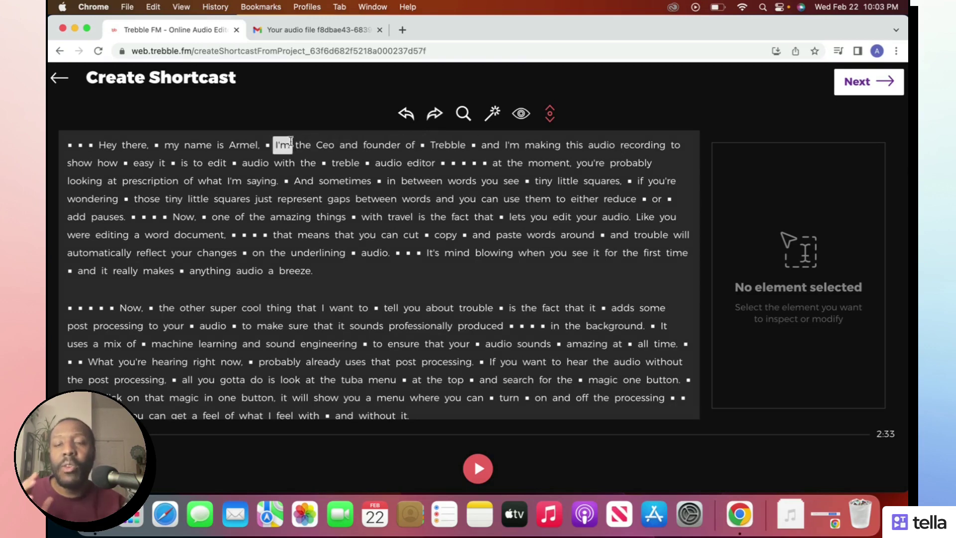
# - Try ignoring the shorter passage "I'm the Ceo and founder of Trebble" and undo the change
pyautogui.moveTo(275, 144); pyautogui.dragTo(453, 145)
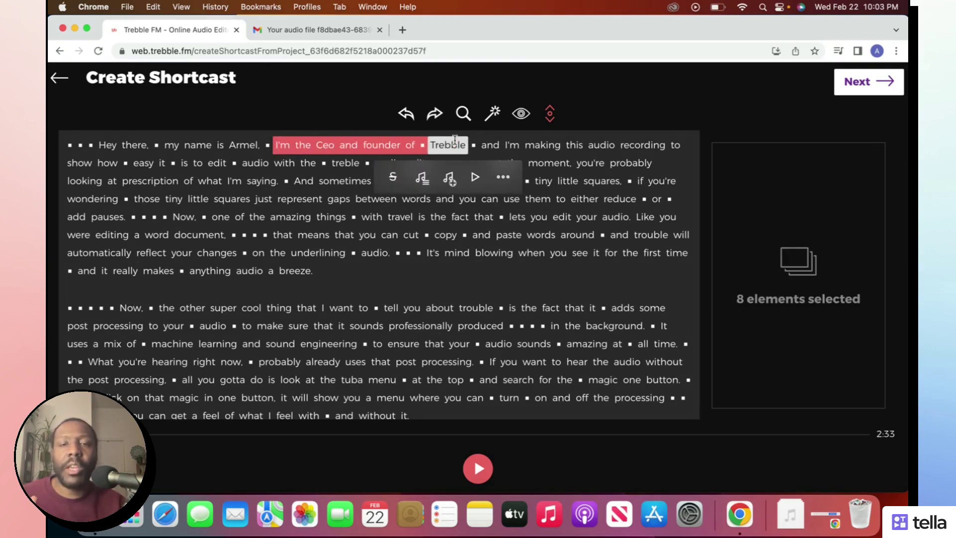
pyautogui.click(395, 175)
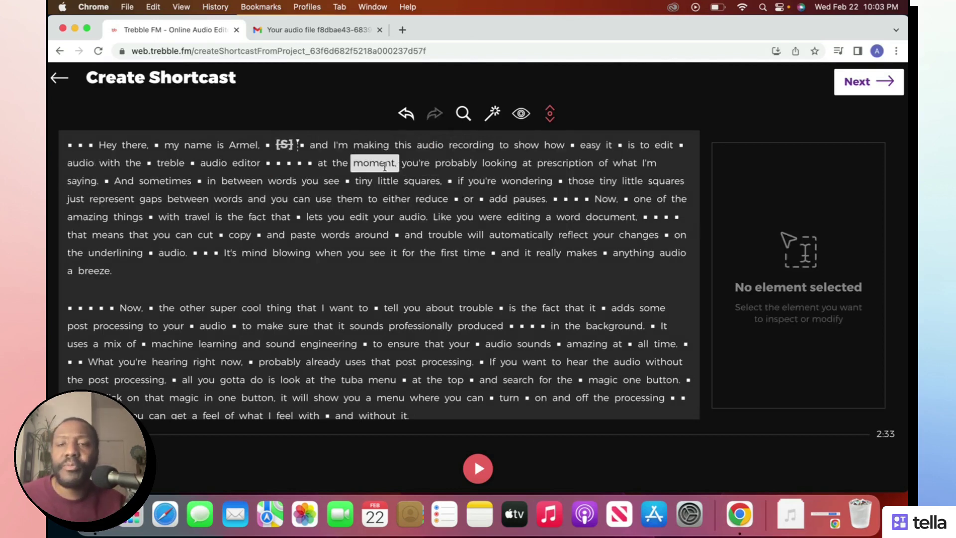
pyautogui.click(406, 118)
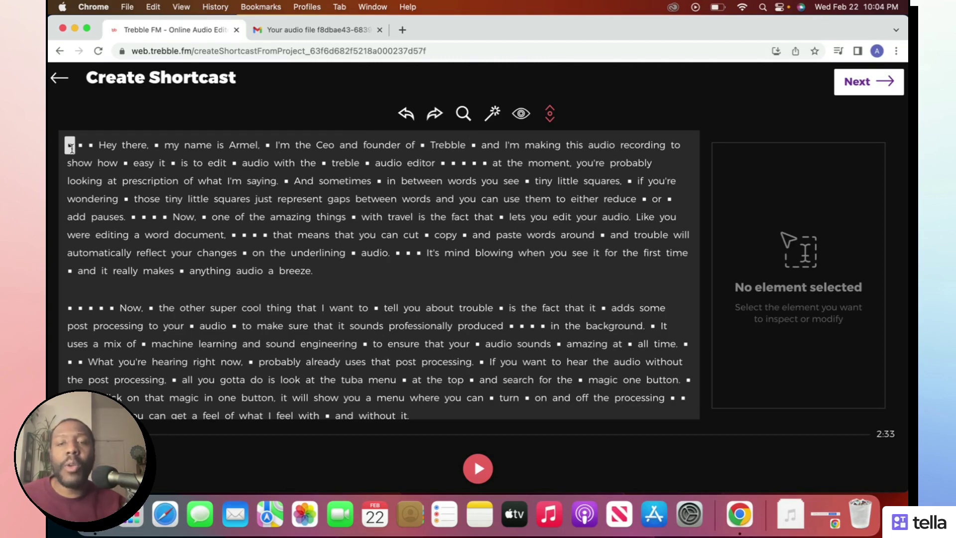
# - Start adding background music to the passage from the opening gaps up to "at the moment", and browse to the Calm music category
pyautogui.moveTo(71, 147)
pyautogui.mouseDown()
pyautogui.moveTo(438, 162)
pyautogui.moveTo(486, 150)
pyautogui.moveTo(467, 158)
pyautogui.moveTo(483, 160)
pyautogui.mouseUp()
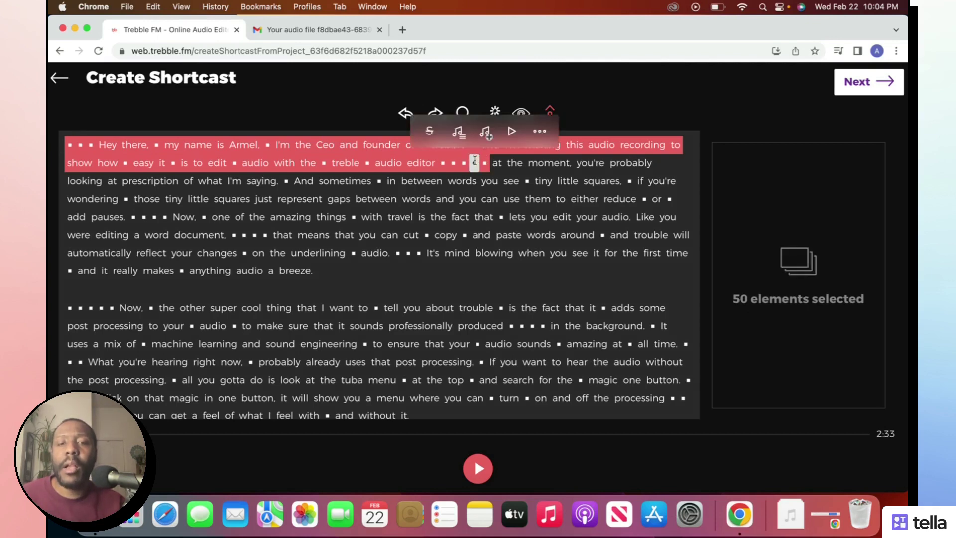
pyautogui.click(458, 132)
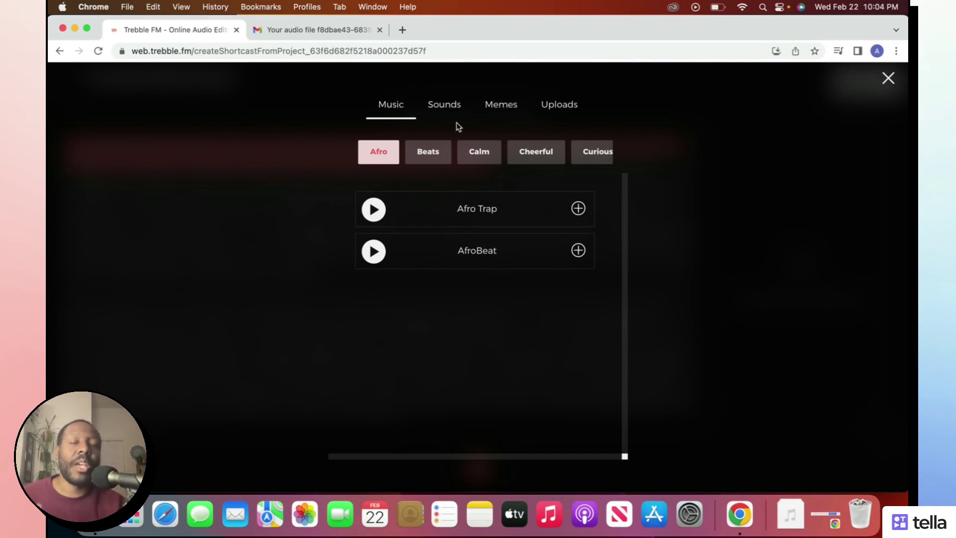
pyautogui.click(439, 158)
pyautogui.click(477, 155)
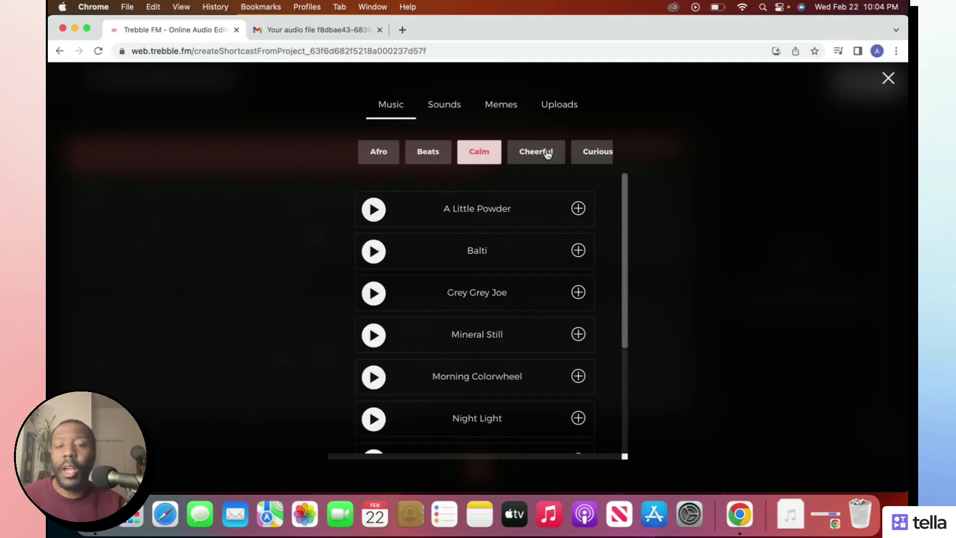
pyautogui.hscroll(5, 547, 152)
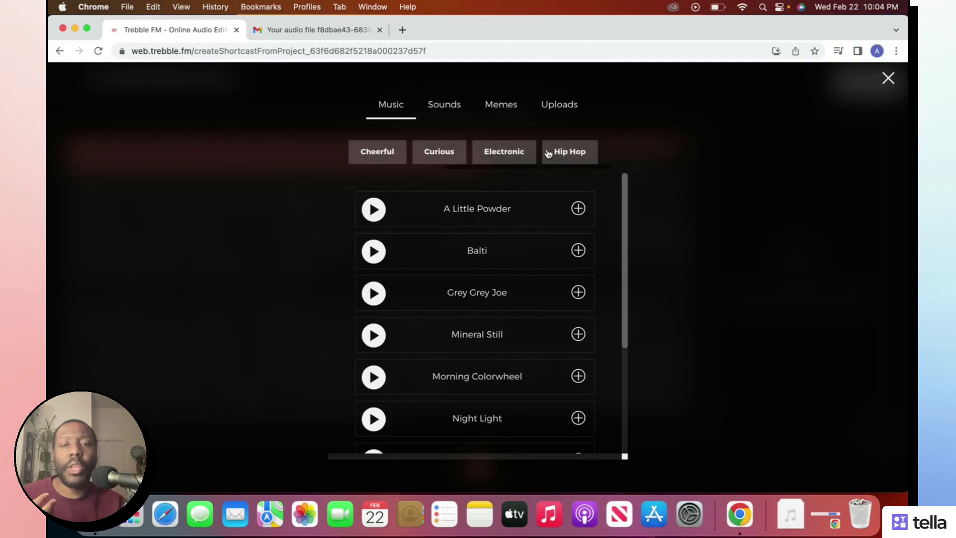
pyautogui.hscroll(-5, 540, 154)
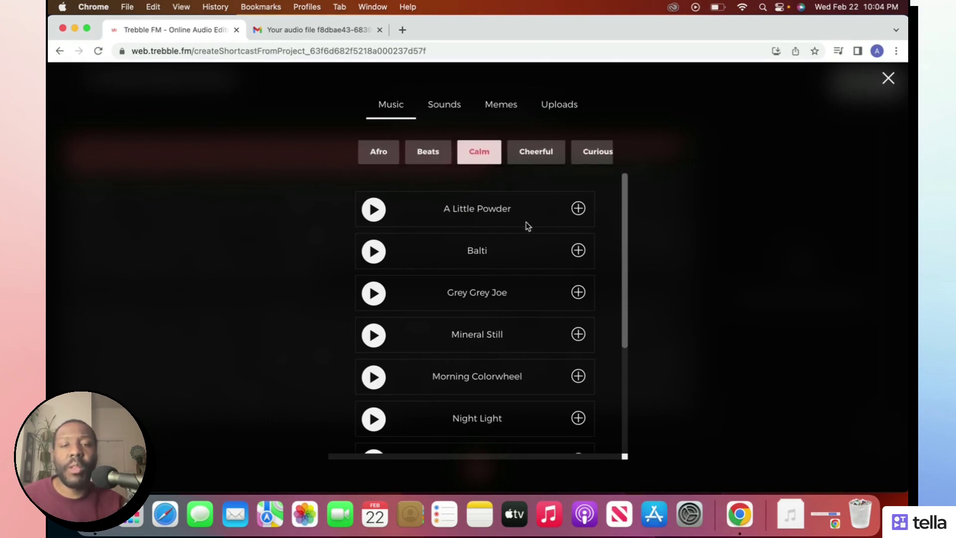
# - Preview the calm tracks A Little Powder and Balti, and add Balti as the passage's background music
pyautogui.click(378, 210)
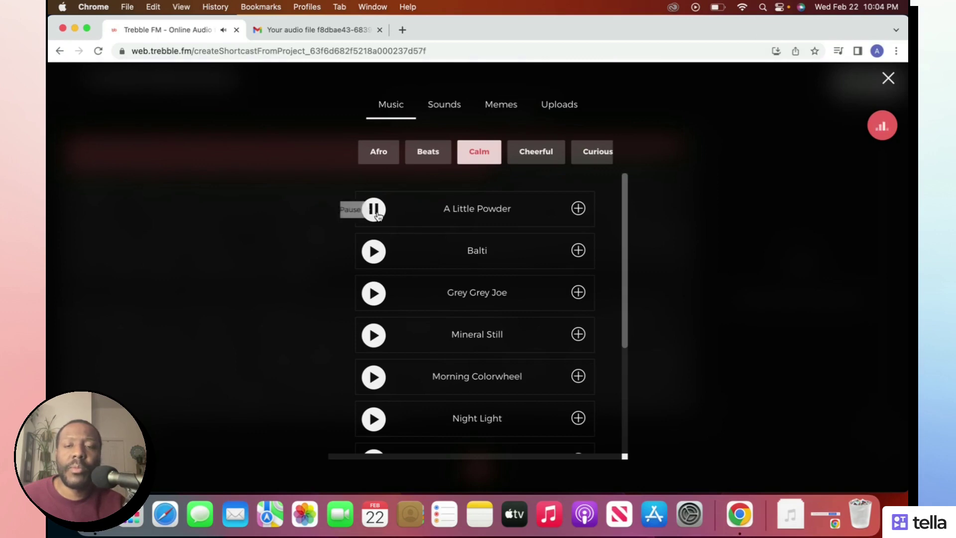
pyautogui.click(376, 211)
pyautogui.click(377, 251)
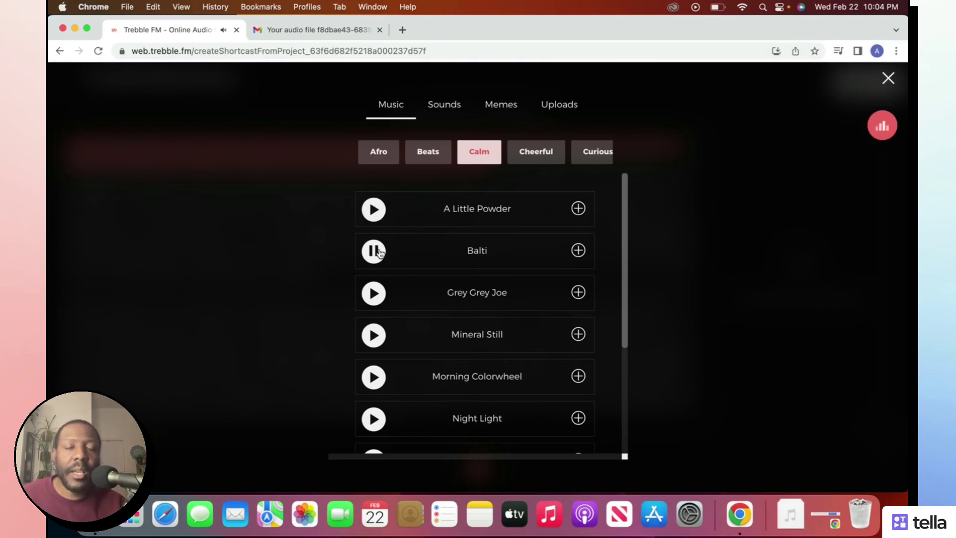
pyautogui.click(378, 252)
pyautogui.click(378, 251)
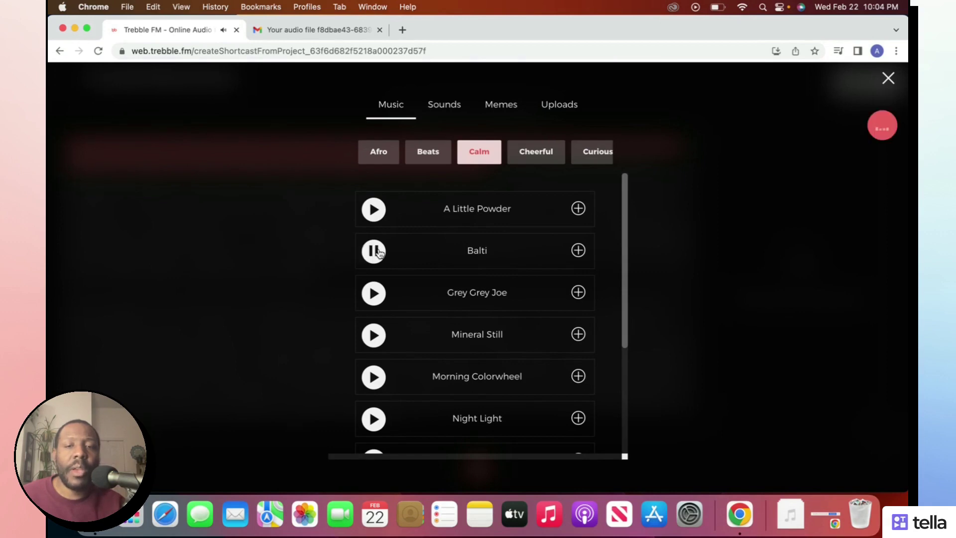
pyautogui.click(578, 250)
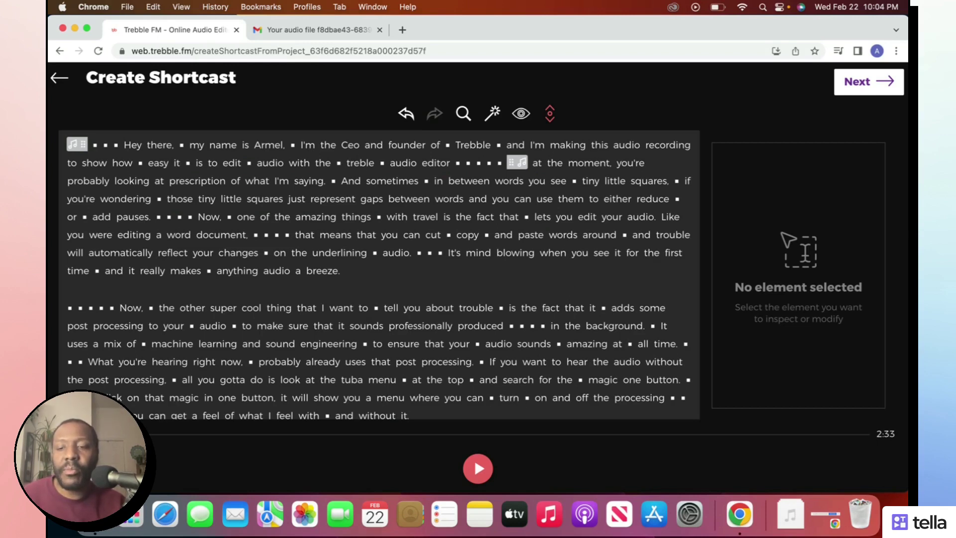
# - Play the opening with its background music, and inspect the properties of the music marker and of several words in the transcript
pyautogui.click(479, 470)
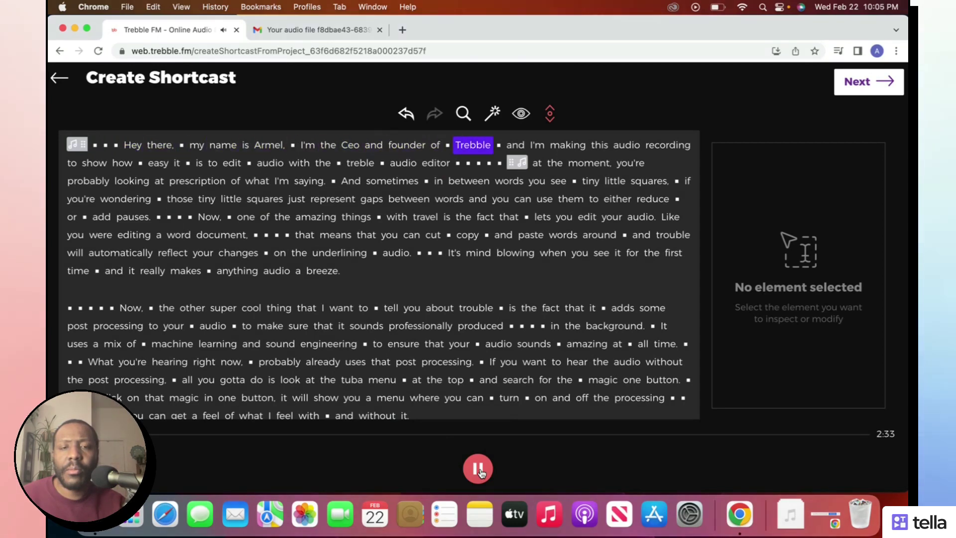
pyautogui.click(479, 470)
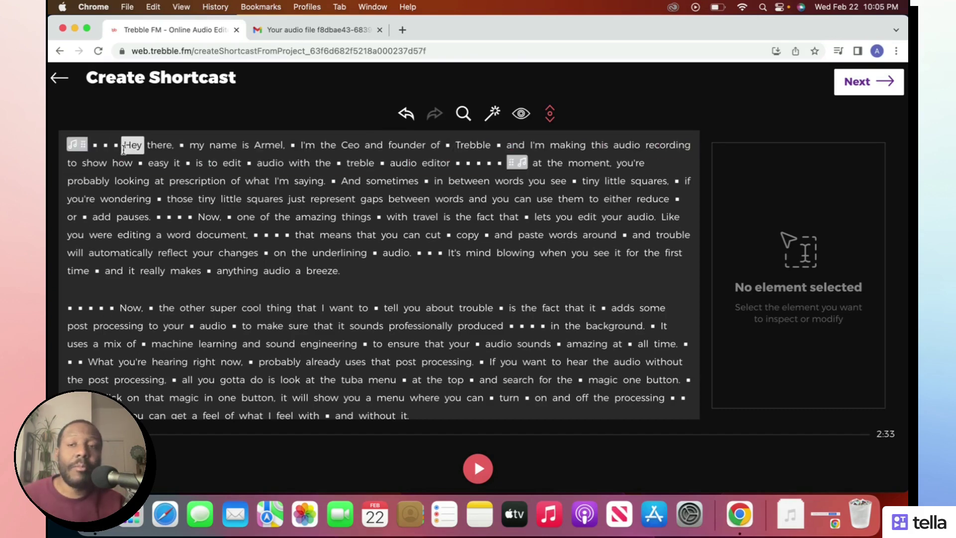
pyautogui.click(83, 150)
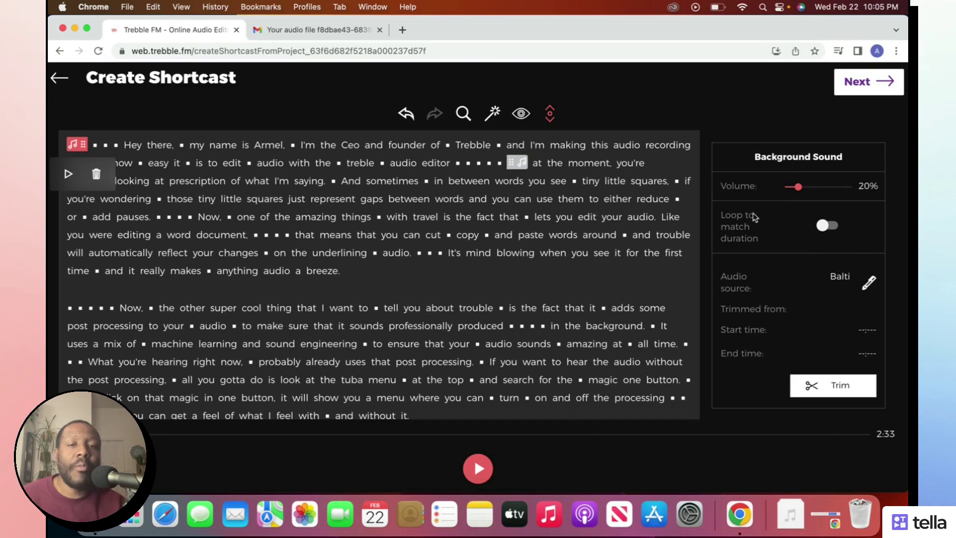
pyautogui.click(351, 182)
pyautogui.click(396, 216)
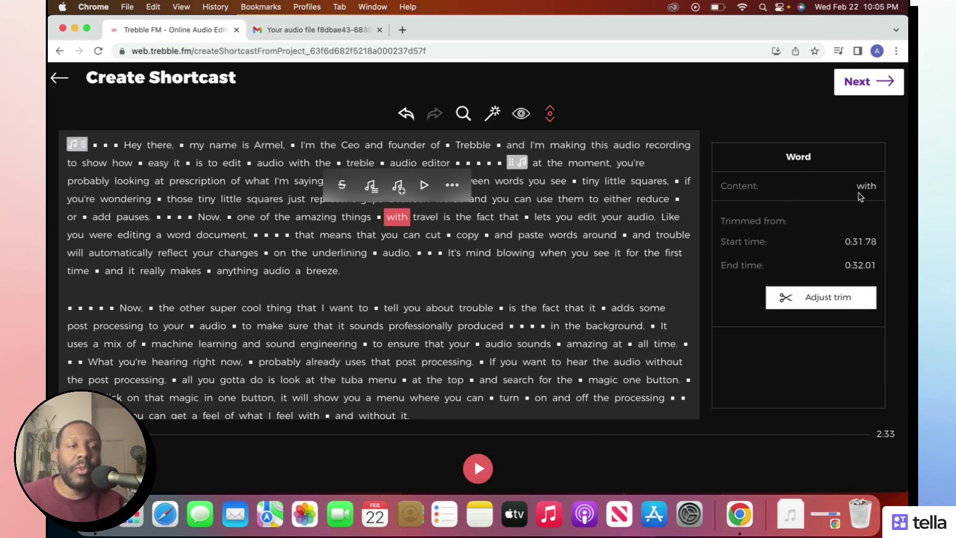
pyautogui.click(148, 181)
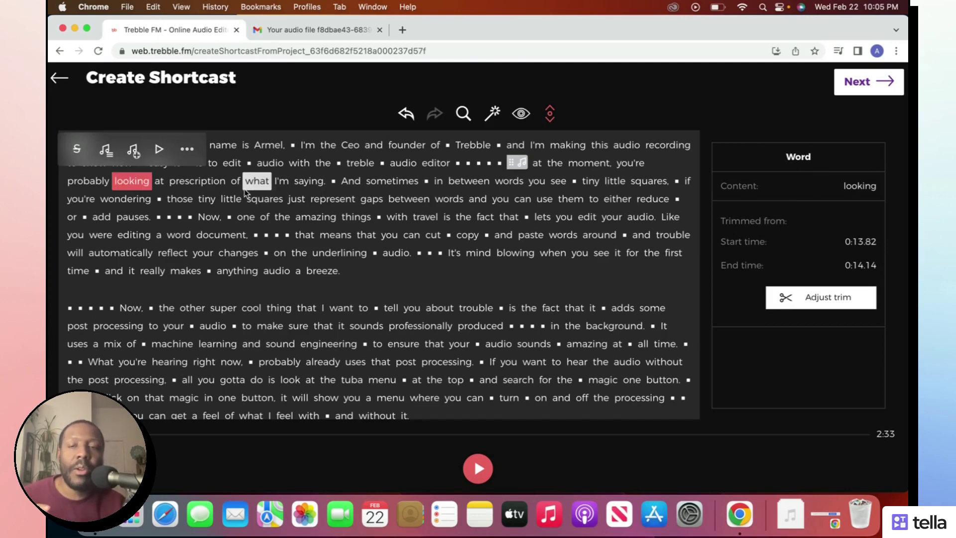
pyautogui.click(256, 181)
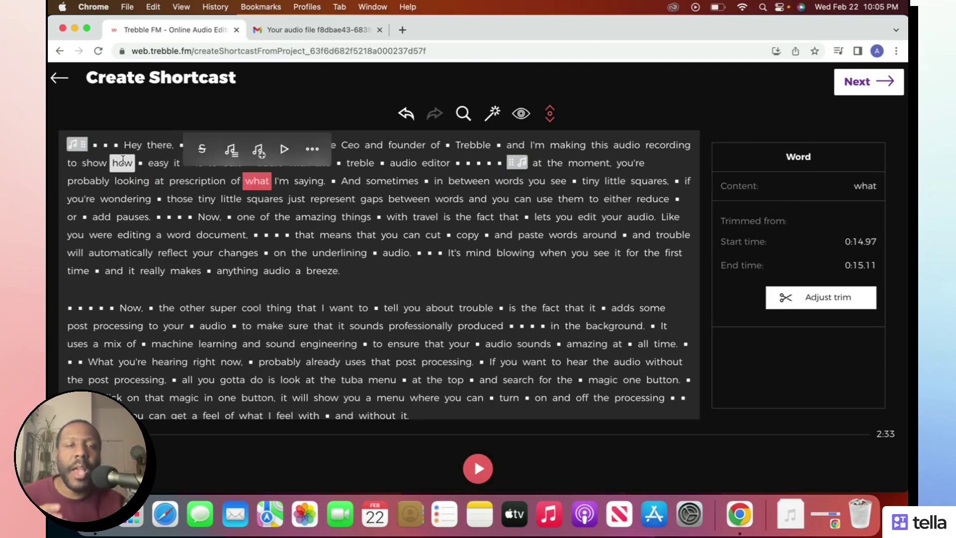
# - Try the Balti background sound at 58% volume during playback, and set its volume to 18%
pyautogui.click(86, 149)
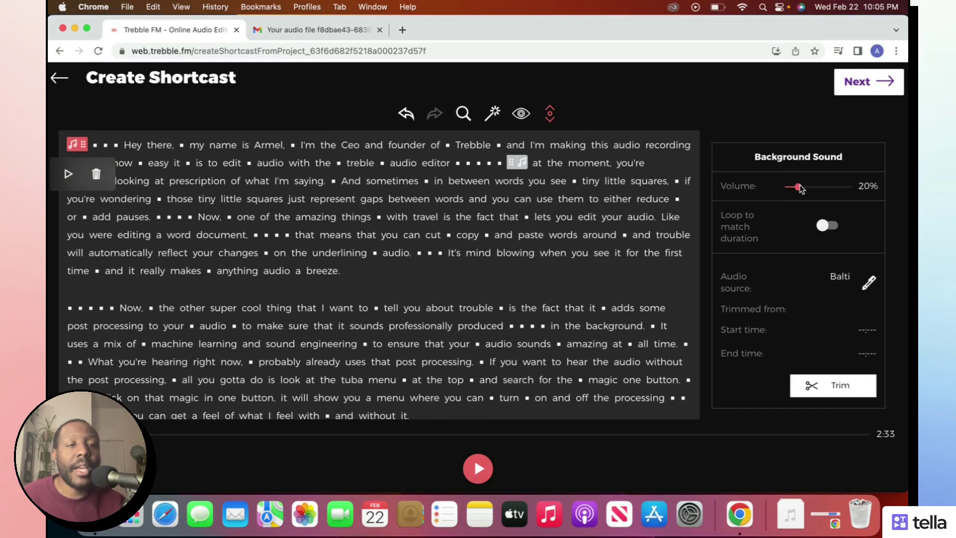
pyautogui.moveTo(799, 187); pyautogui.dragTo(823, 186)
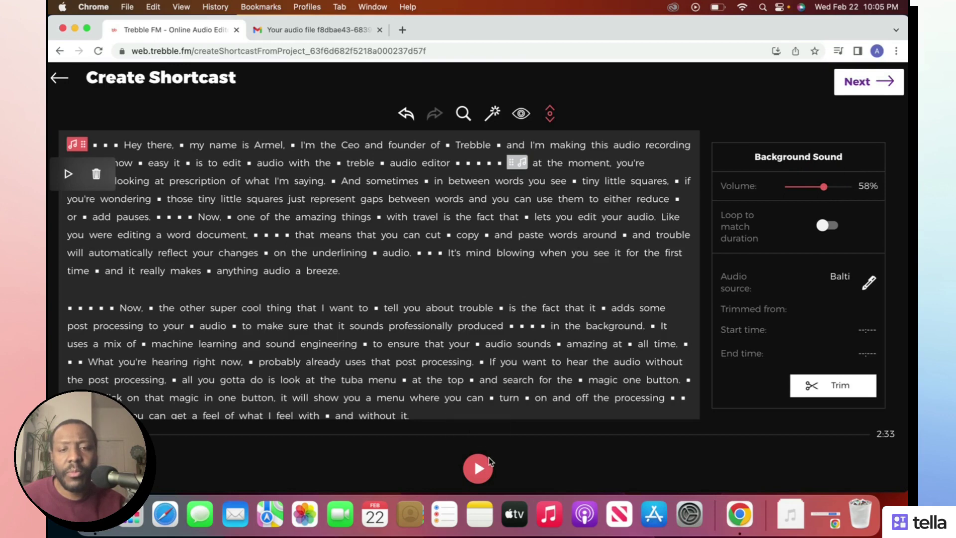
pyautogui.click(484, 464)
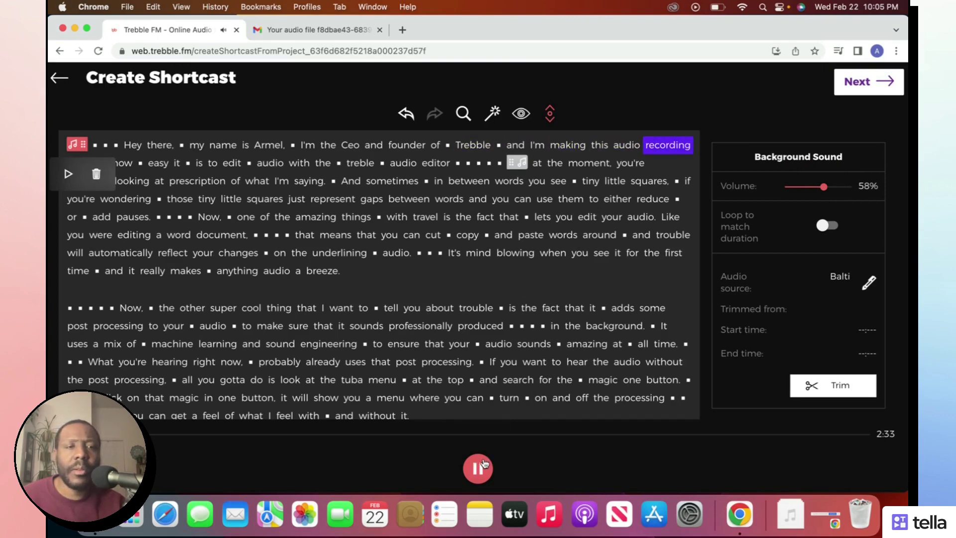
pyautogui.click(483, 464)
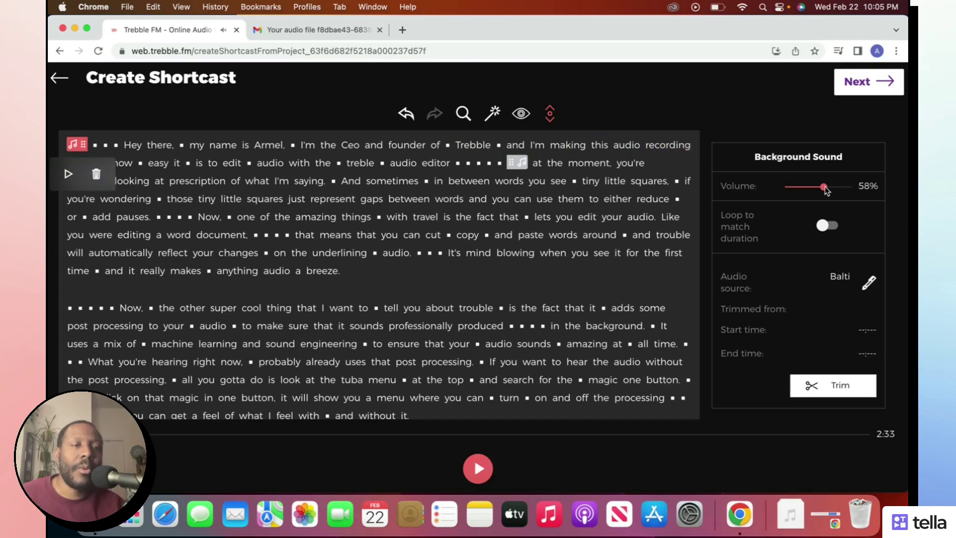
pyautogui.moveTo(824, 187); pyautogui.dragTo(796, 188)
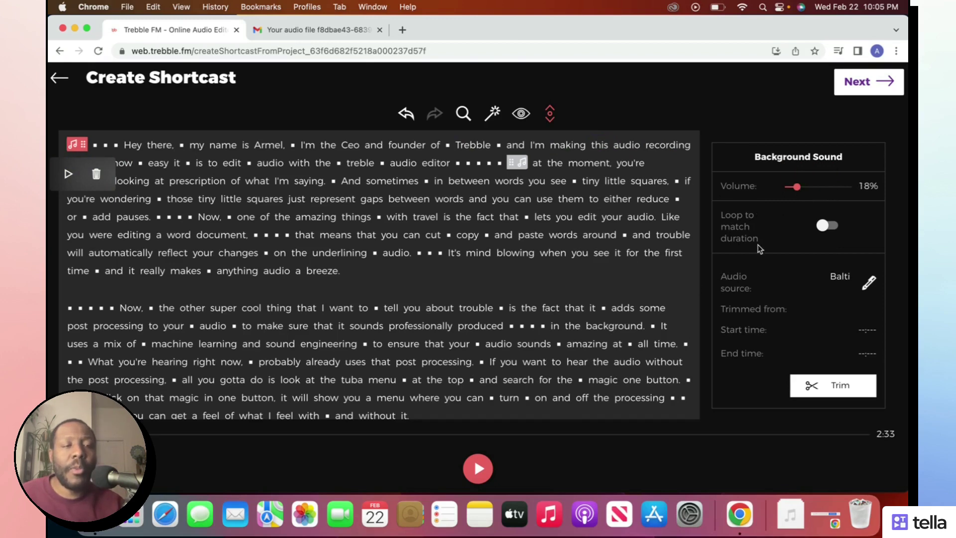
# - Make the Balti background sound loop to match the passage's duration
pyautogui.scroll(-3, 758, 249)
pyautogui.scroll(3, 758, 249)
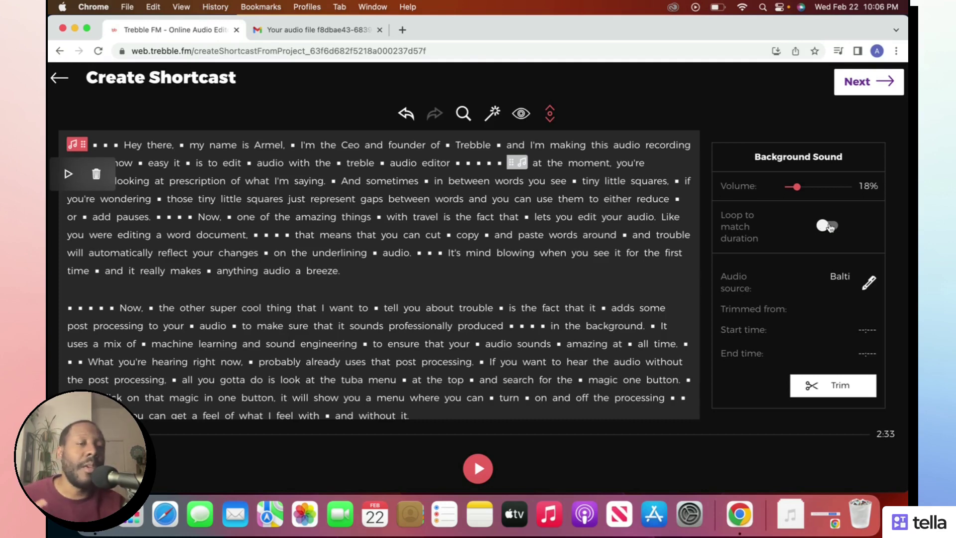
pyautogui.click(830, 226)
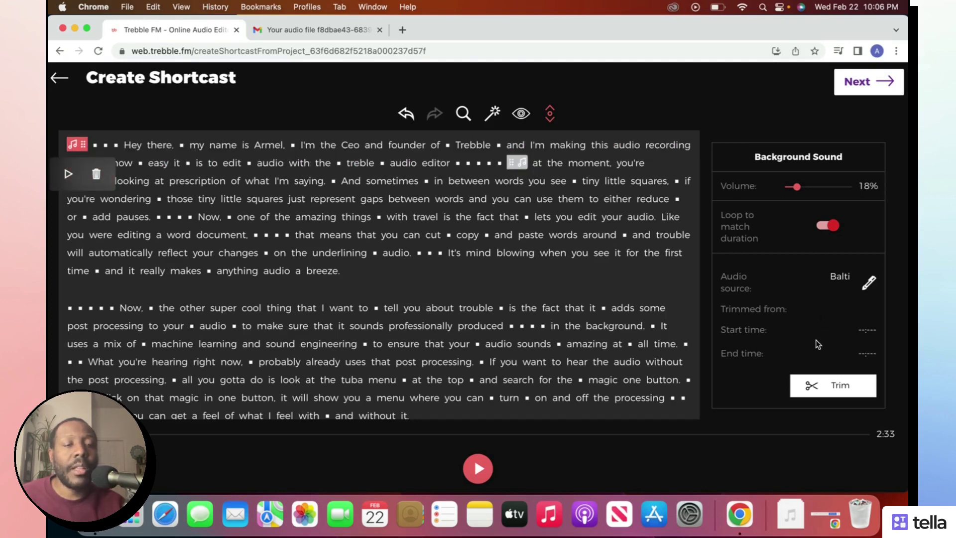
# - Open the Balti background sound for trimming and play its beginning
pyautogui.scroll(-2, 812, 339)
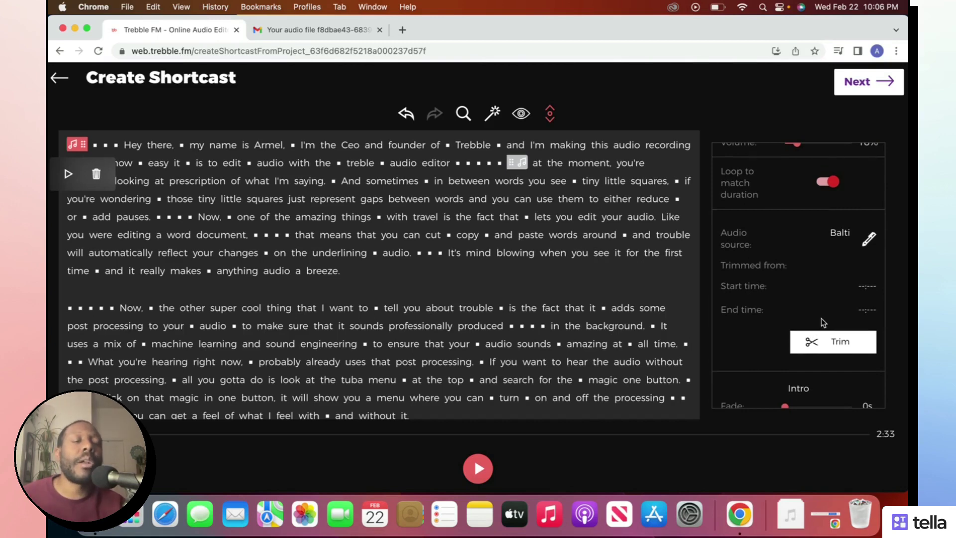
pyautogui.click(830, 346)
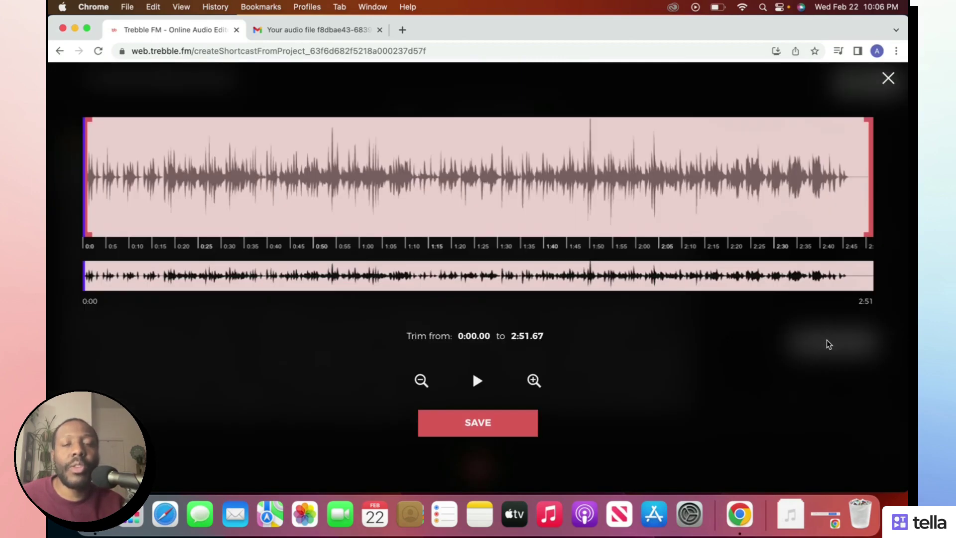
pyautogui.click(474, 381)
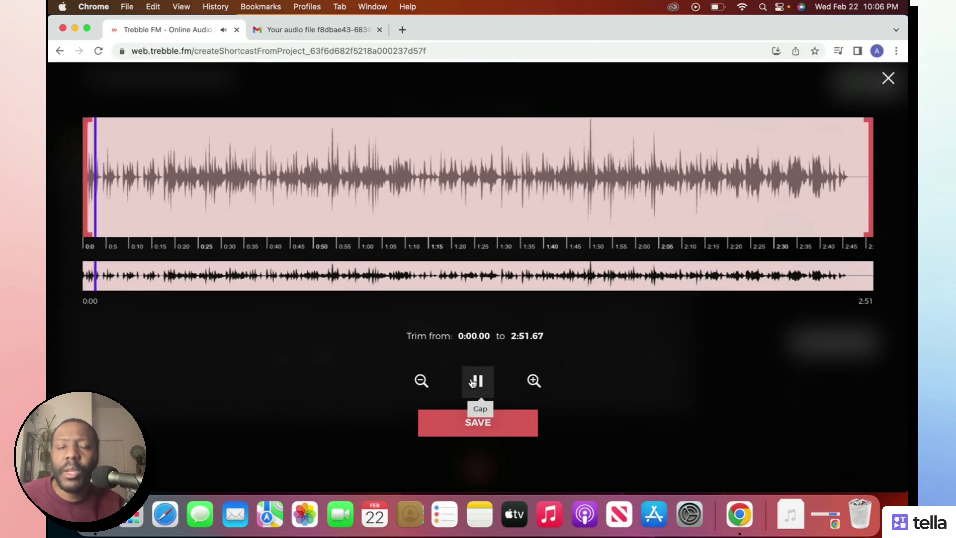
pyautogui.click(474, 381)
# - Trim the Balti background sound to run from 0:38.49 to 0:49.16, save the trim, and play the shortcast with it
pyautogui.moveTo(83, 177); pyautogui.dragTo(261, 190)
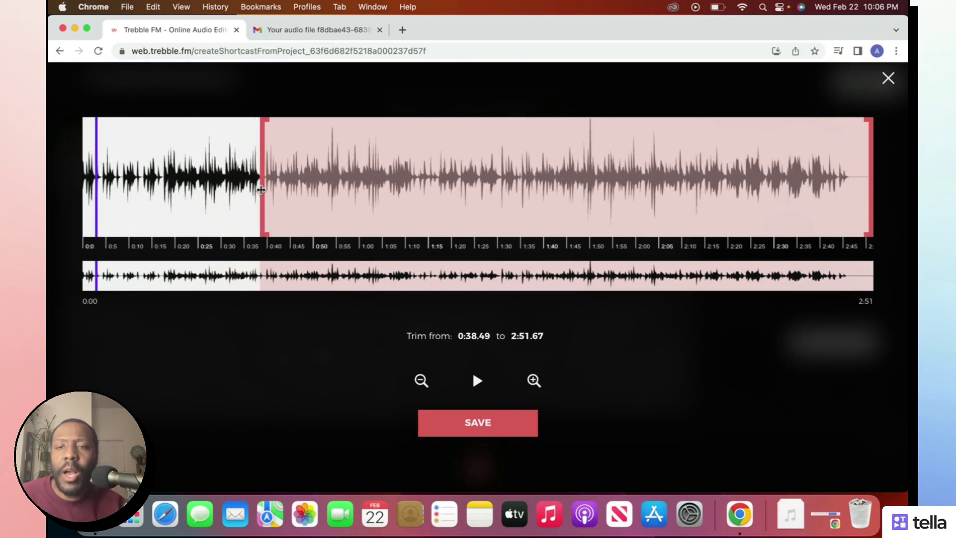
pyautogui.moveTo(869, 191); pyautogui.dragTo(373, 188)
pyautogui.moveTo(320, 184); pyautogui.dragTo(307, 184)
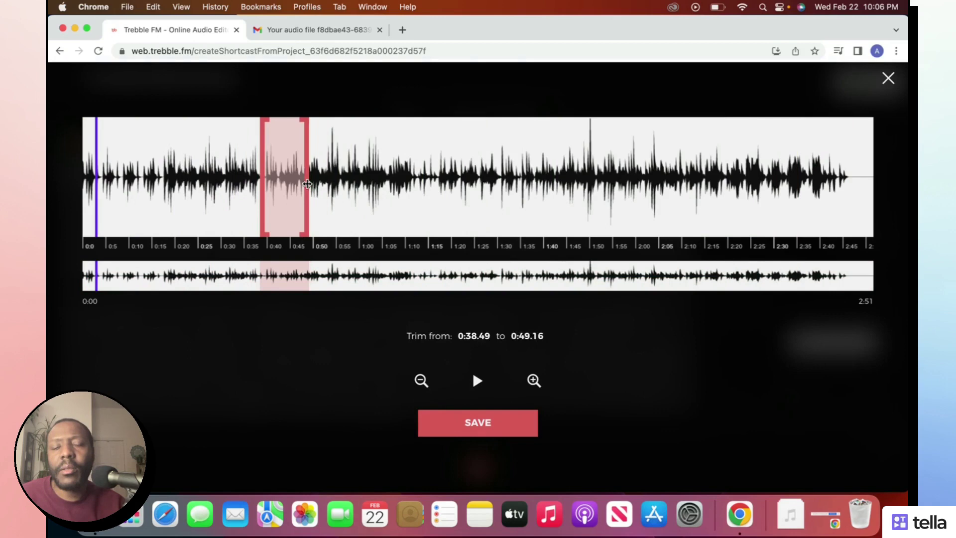
pyautogui.click(479, 382)
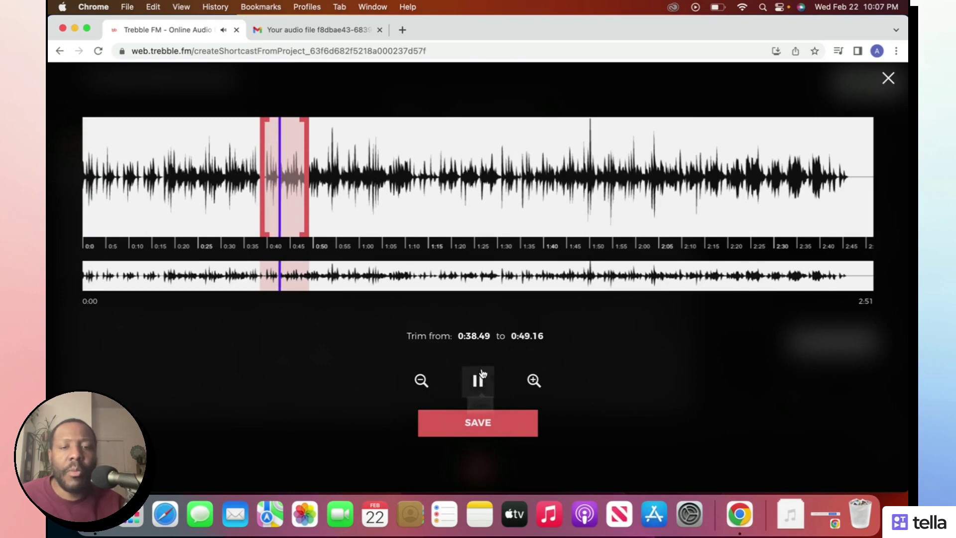
pyautogui.click(485, 422)
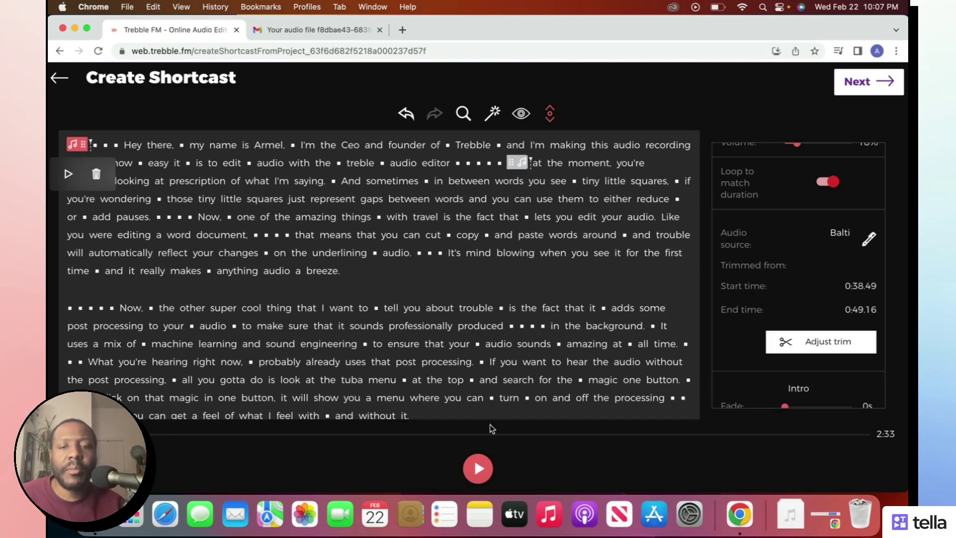
pyautogui.click(479, 468)
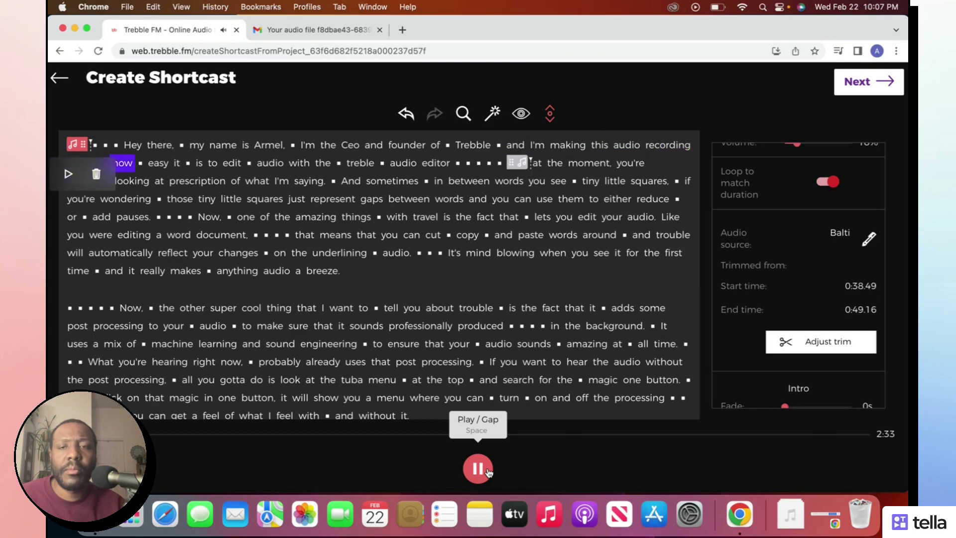
pyautogui.click(490, 469)
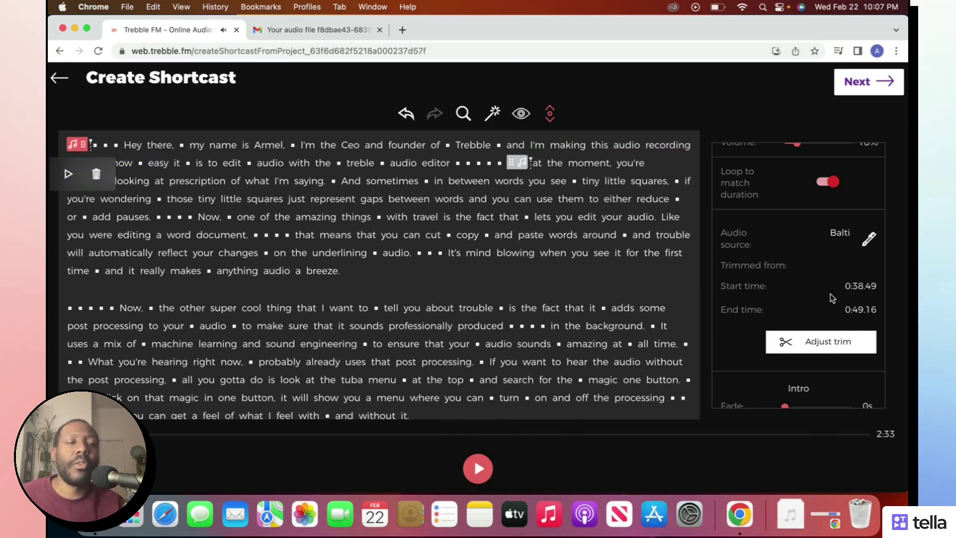
# - Set the background sound's intro fade to 5 seconds
pyautogui.scroll(2, 836, 302)
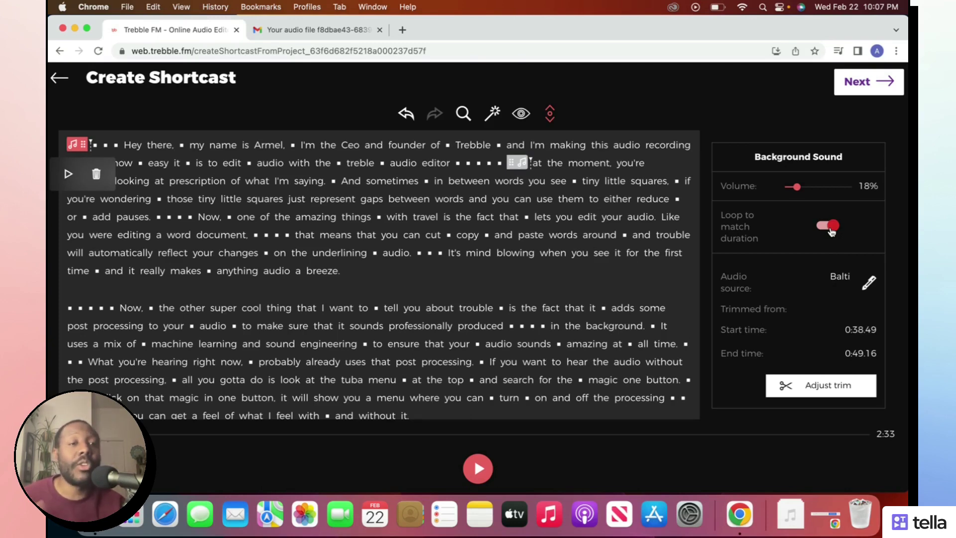
pyautogui.scroll(-5, 819, 249)
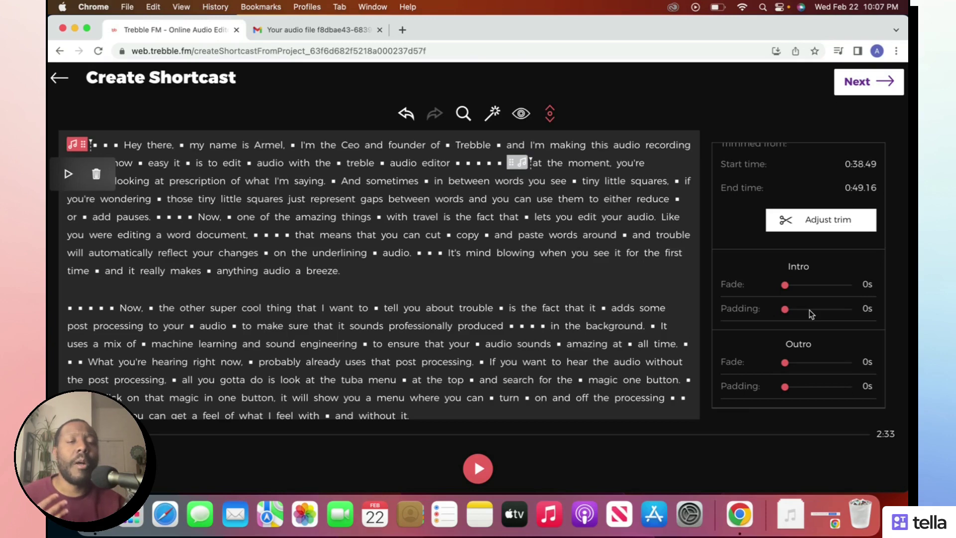
pyautogui.click(784, 288)
pyautogui.moveTo(786, 289); pyautogui.dragTo(813, 291)
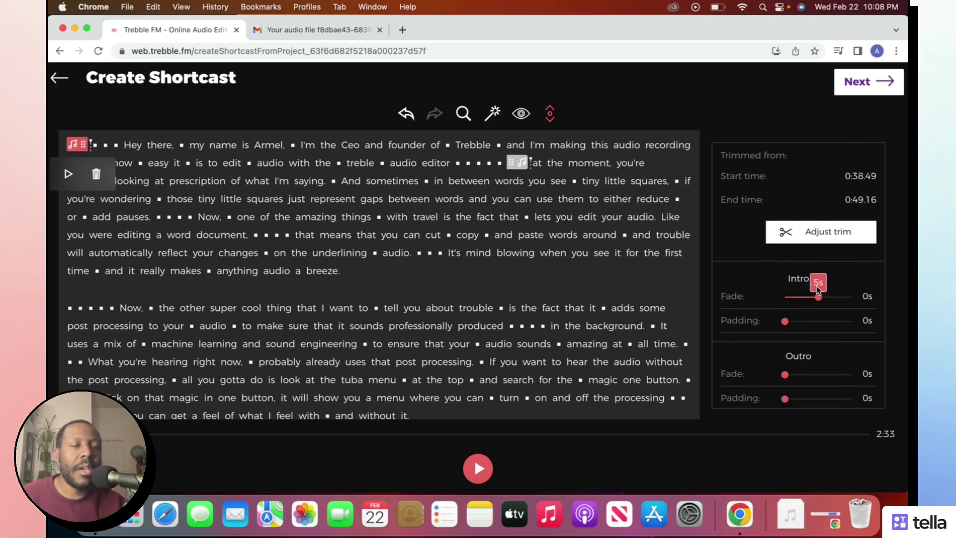
pyautogui.moveTo(816, 285); pyautogui.dragTo(816, 286)
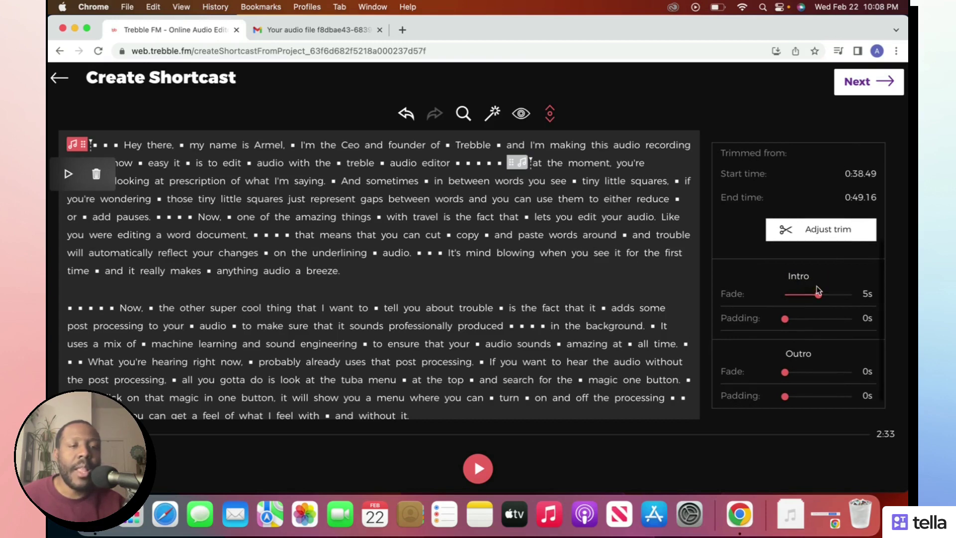
# - Raise the background sound's volume to 62% and play the opening of the shortcast to hear the fade-in
pyautogui.scroll(3, 761, 237)
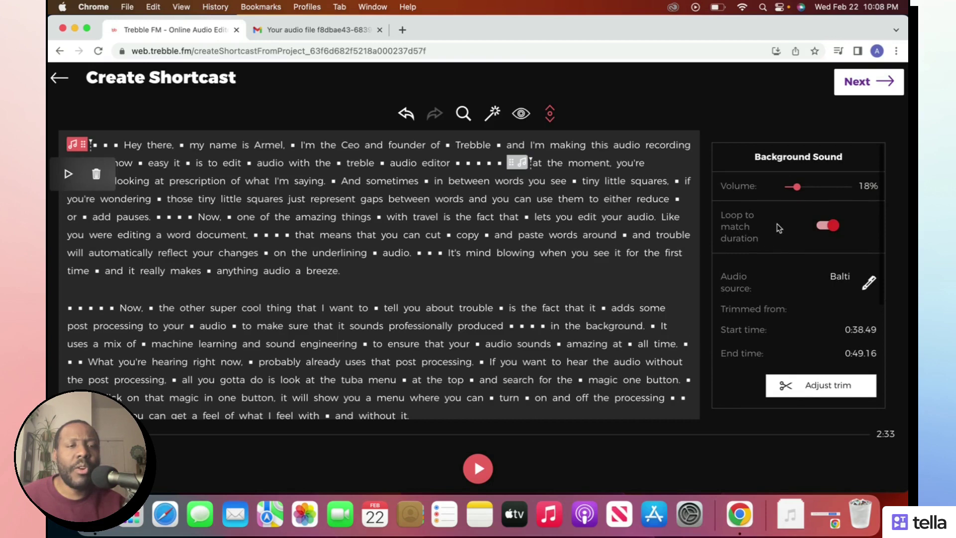
pyautogui.moveTo(794, 188); pyautogui.dragTo(824, 186)
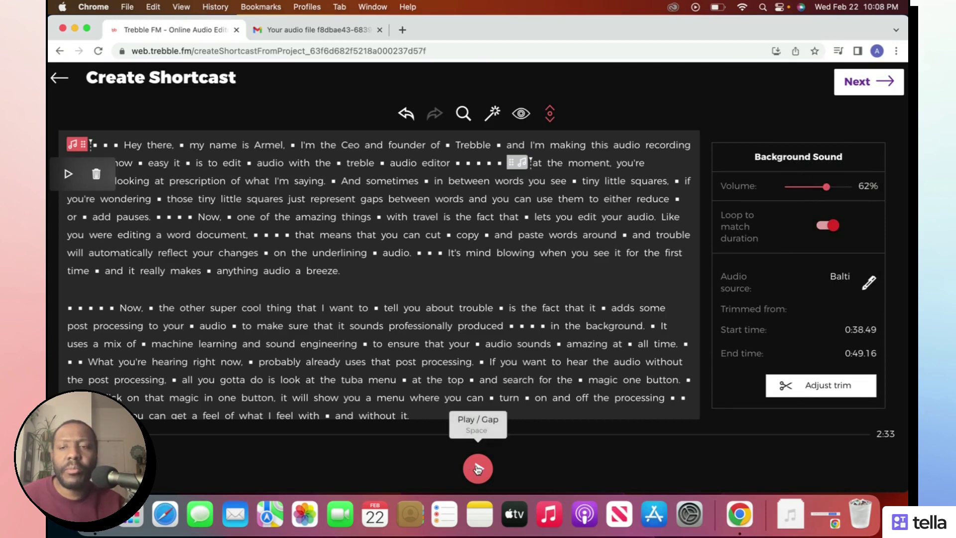
pyautogui.click(476, 469)
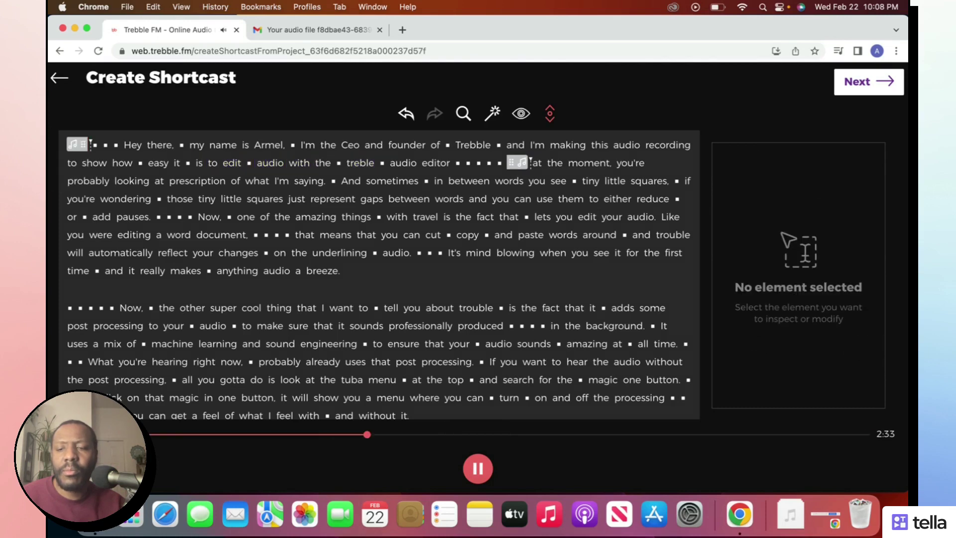
pyautogui.scroll(-2, 378, 273)
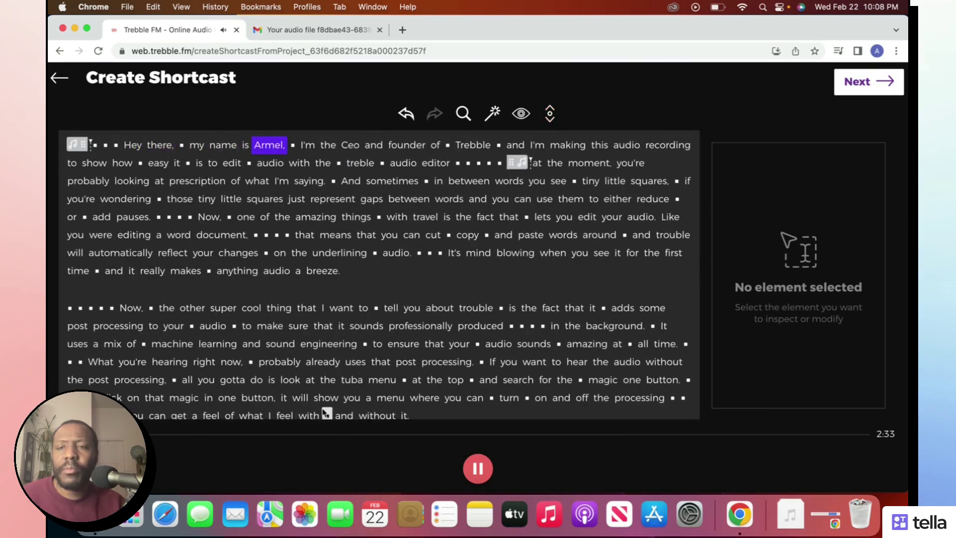
pyautogui.click(487, 464)
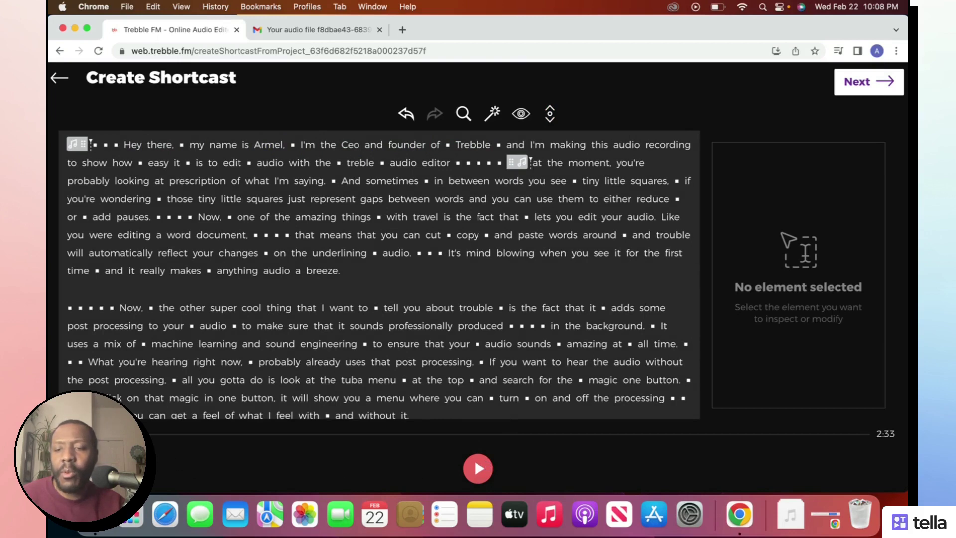
pyautogui.click(486, 470)
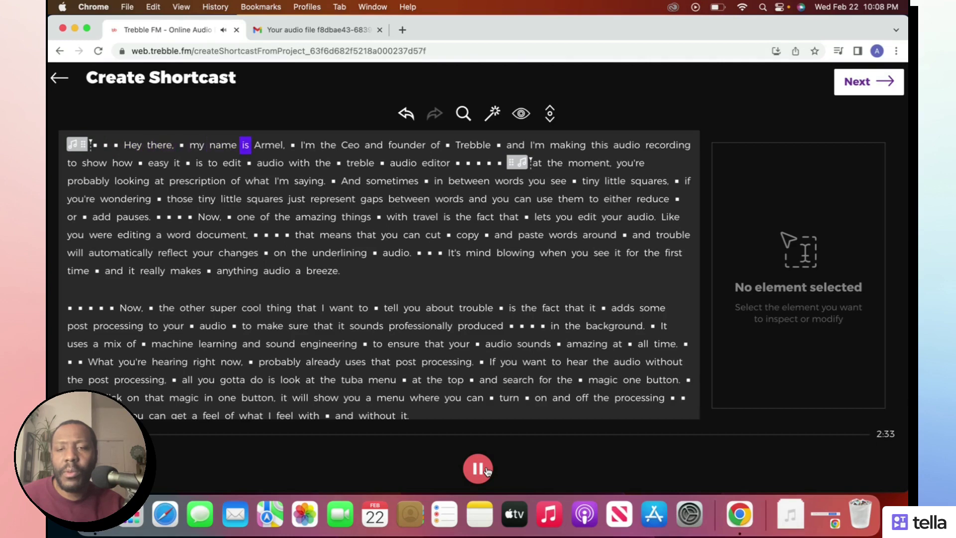
pyautogui.click(487, 470)
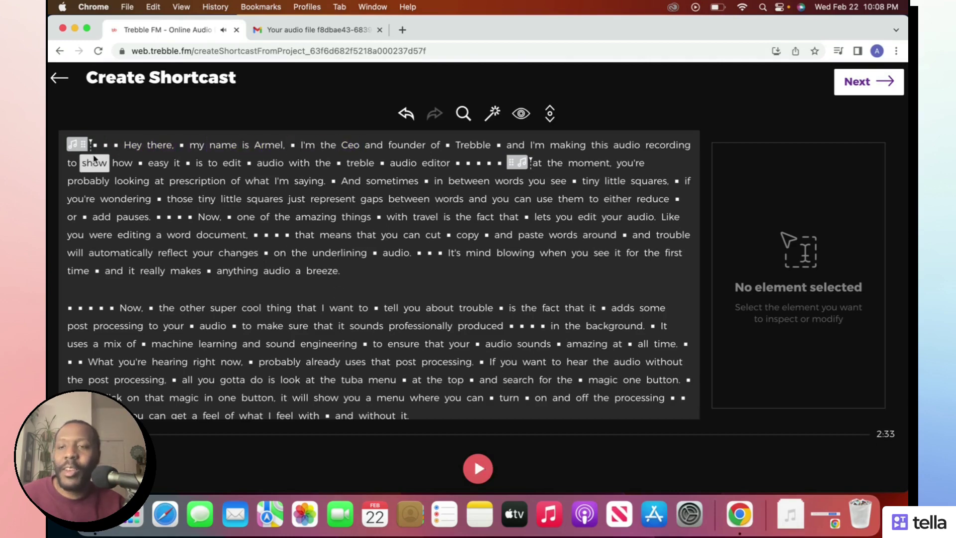
# - Set the outro fade of the opening passage's background sound to 5 seconds
pyautogui.click(79, 145)
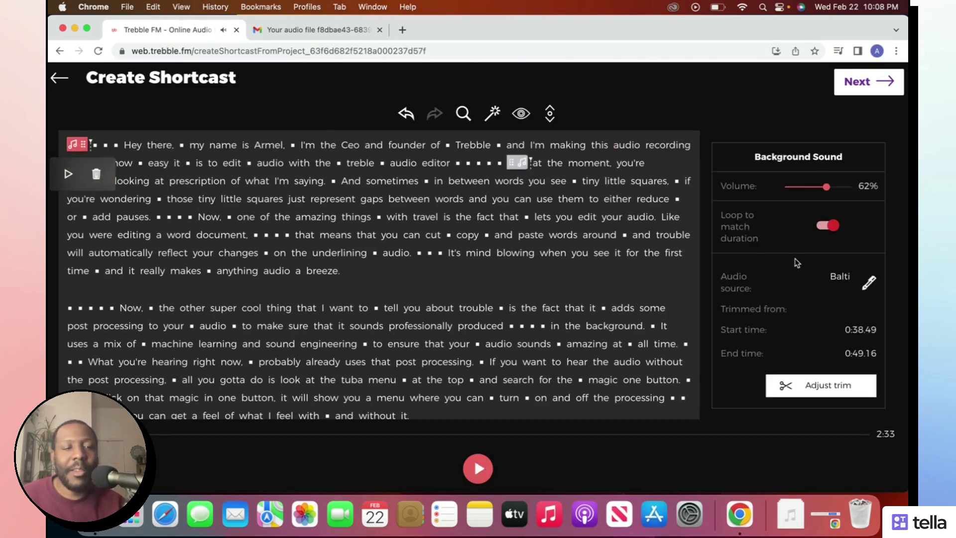
pyautogui.scroll(-3, 791, 263)
pyautogui.scroll(-2, 809, 339)
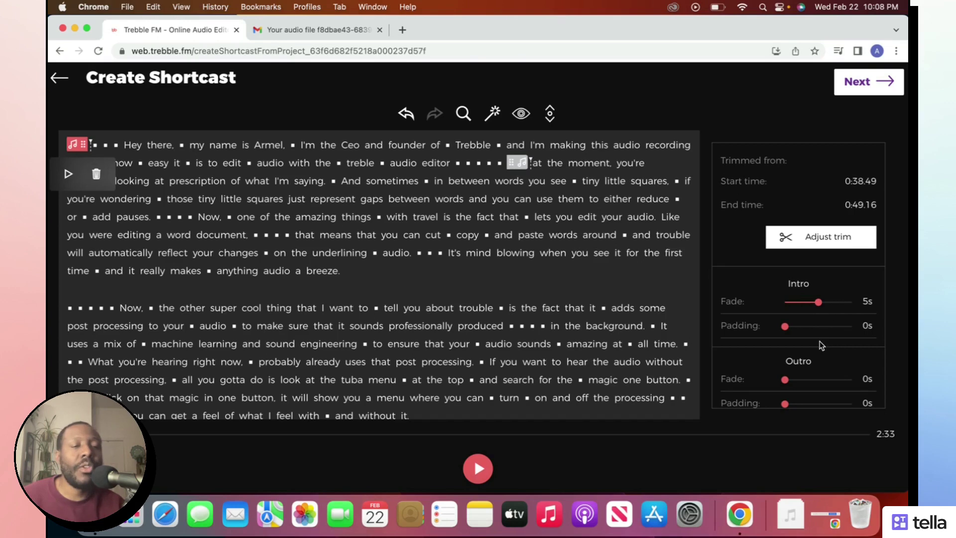
pyautogui.scroll(-1, 818, 345)
pyautogui.moveTo(787, 362); pyautogui.dragTo(819, 363)
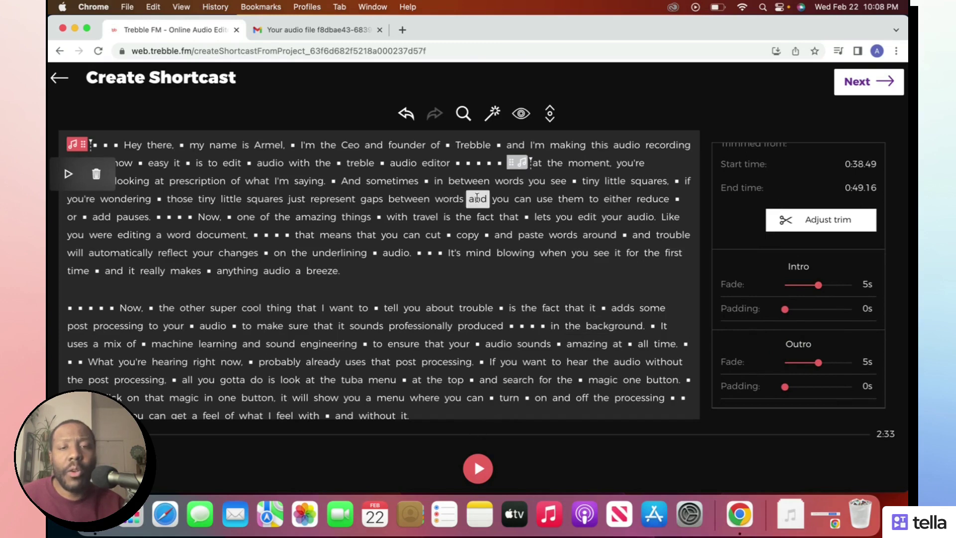
# - Play the audio from the word "treble" past the closing music marker to hear the fade-out
pyautogui.click(360, 162)
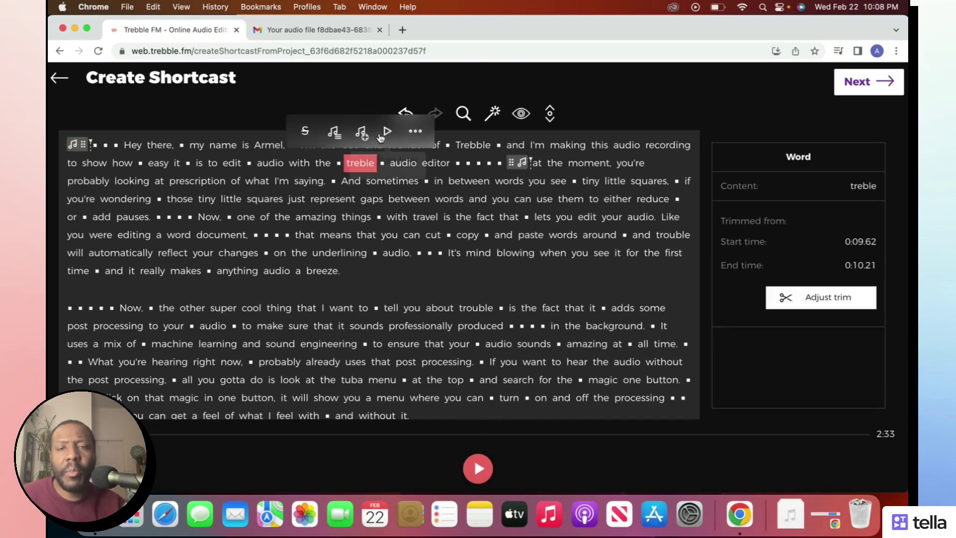
pyautogui.click(386, 131)
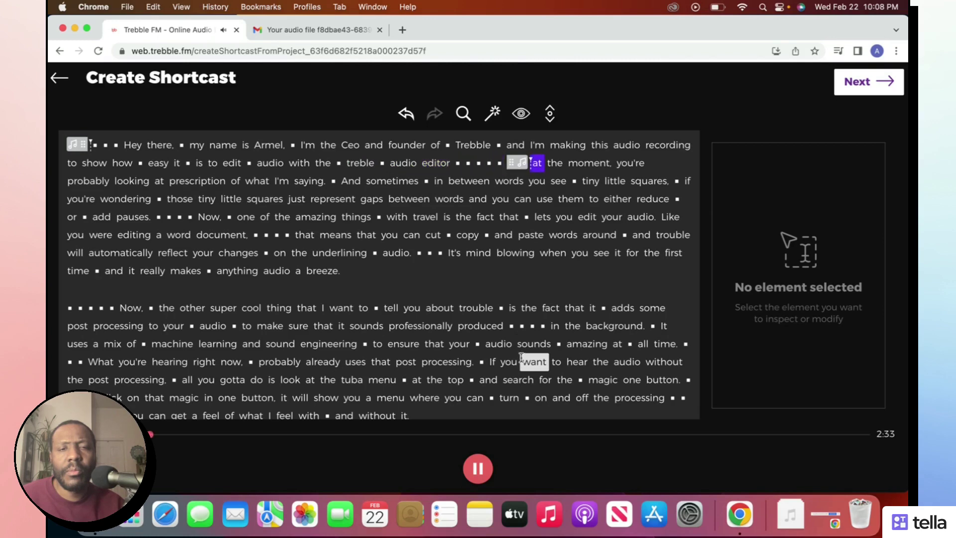
pyautogui.click(478, 468)
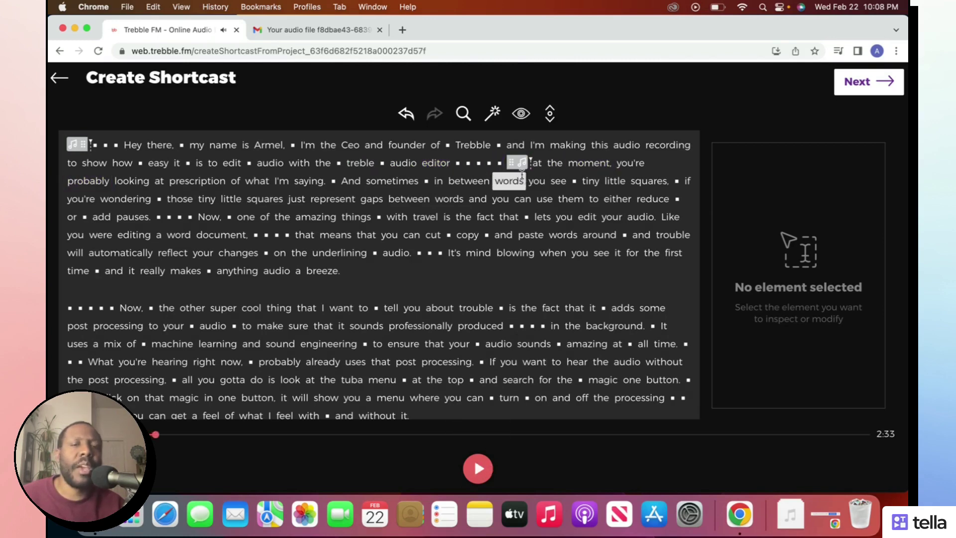
# - Set both the intro and outro padding of the background sound to 5 seconds, and play the shortcast with the padding
pyautogui.click(520, 165)
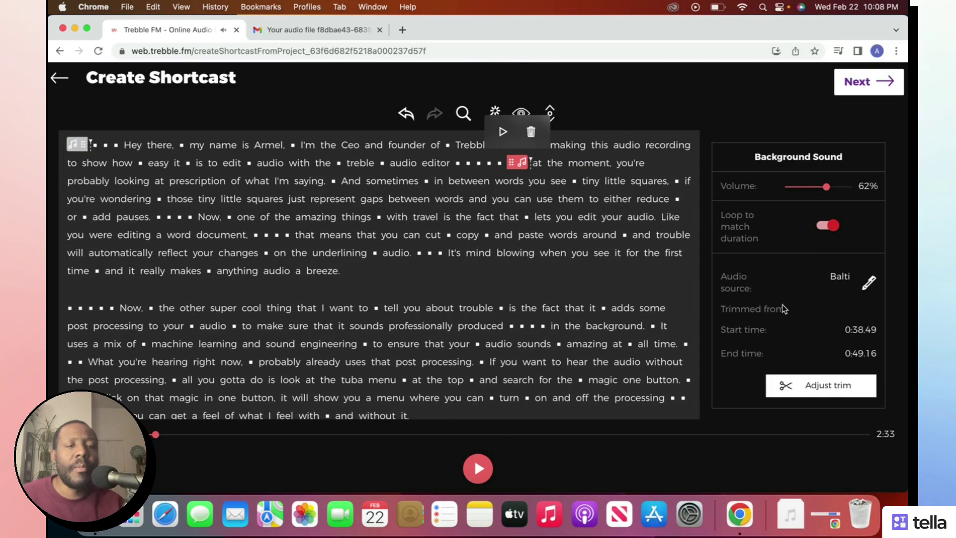
pyautogui.scroll(-4, 784, 309)
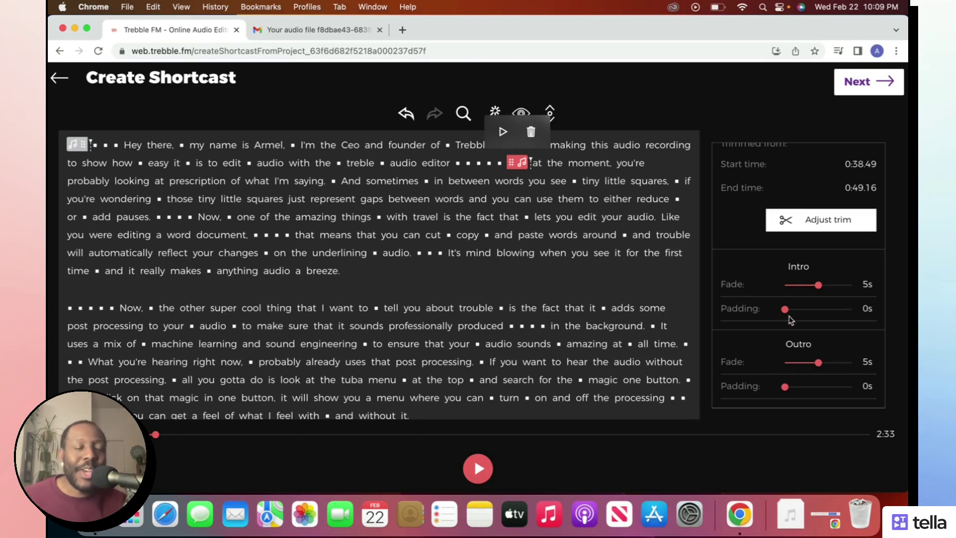
pyautogui.moveTo(785, 310); pyautogui.dragTo(821, 313)
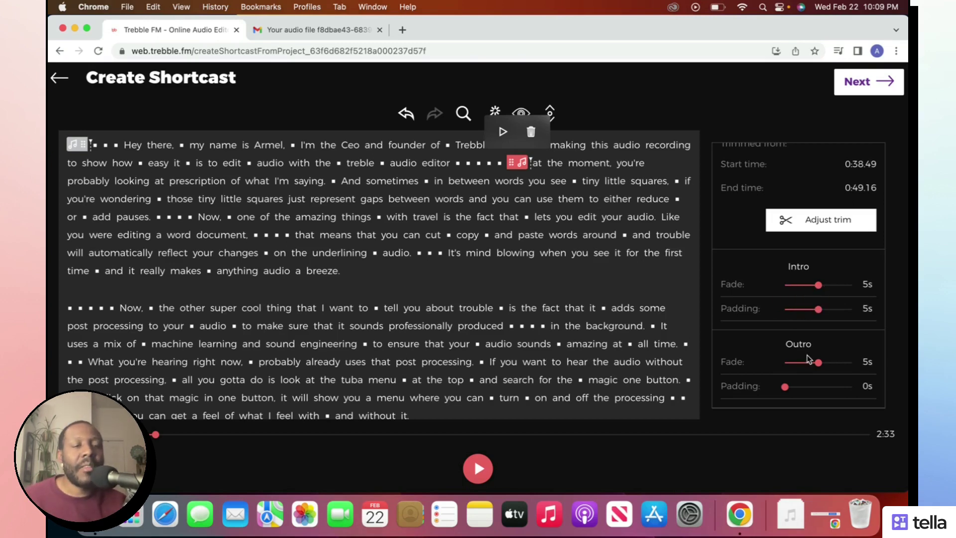
pyautogui.moveTo(785, 387); pyautogui.dragTo(819, 389)
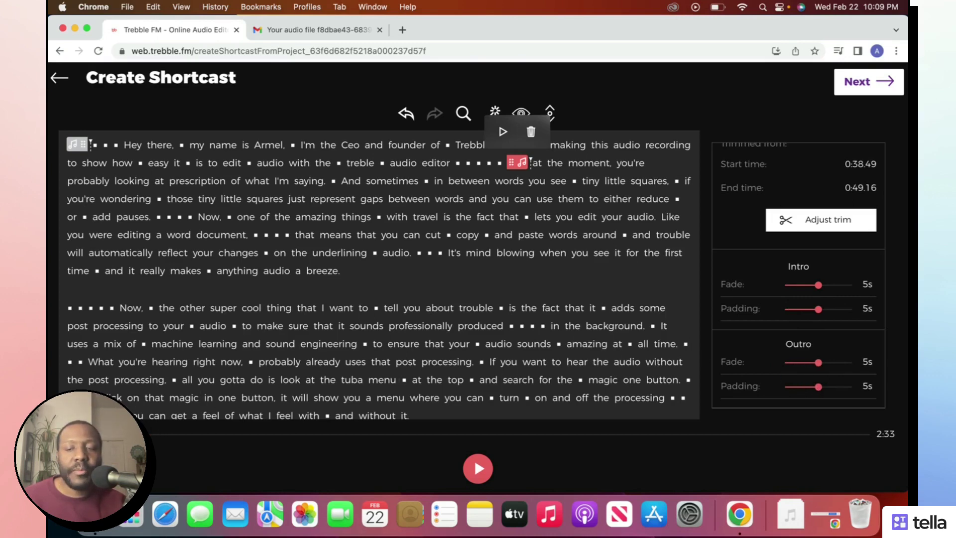
pyautogui.click(487, 466)
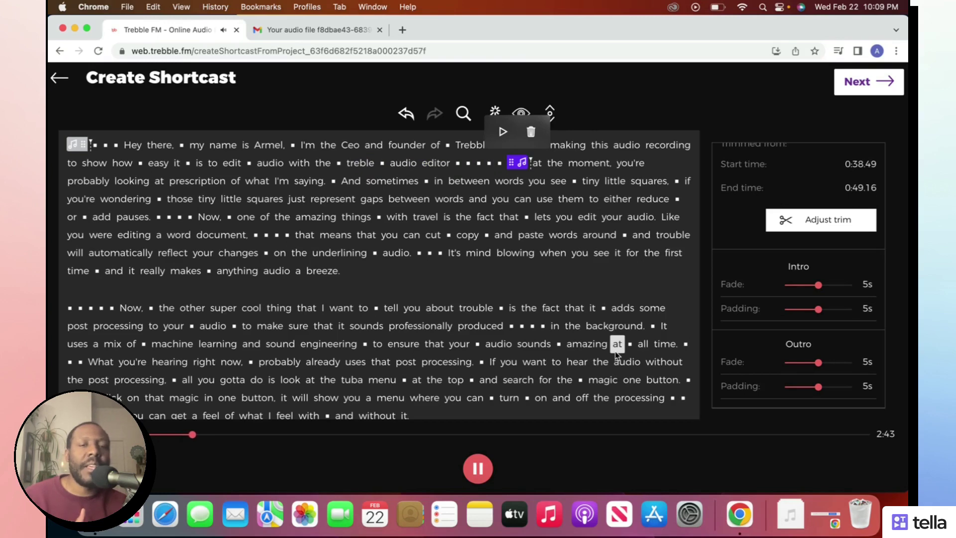
pyautogui.click(479, 468)
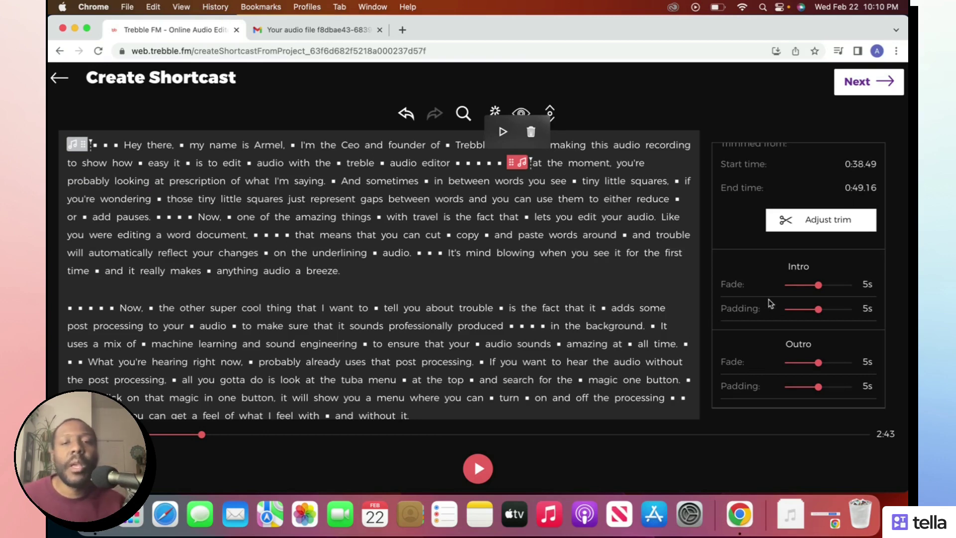
# - Extend the background sound by moving its end marker to just before "use them to either reduce", and select the word "sometimes"
pyautogui.scroll(3, 768, 300)
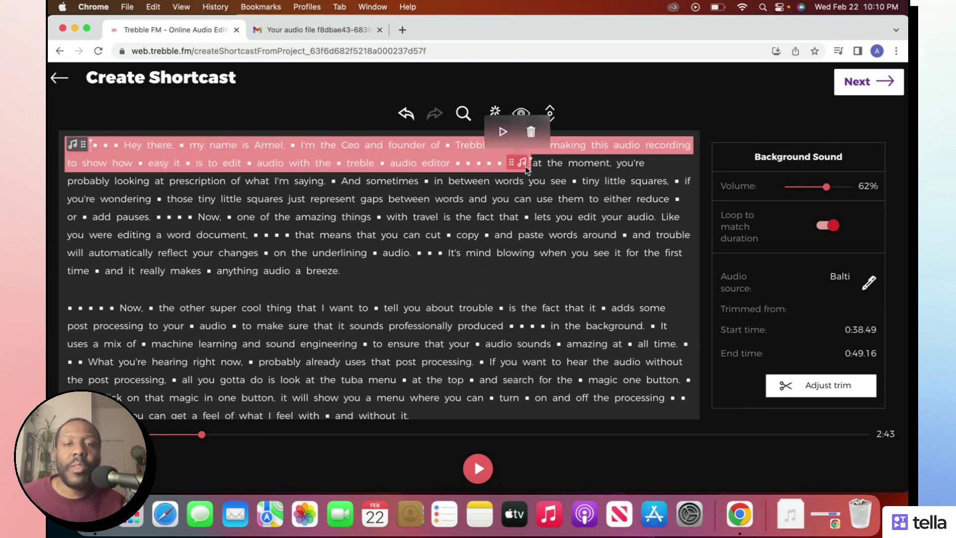
pyautogui.moveTo(500, 172); pyautogui.dragTo(543, 204)
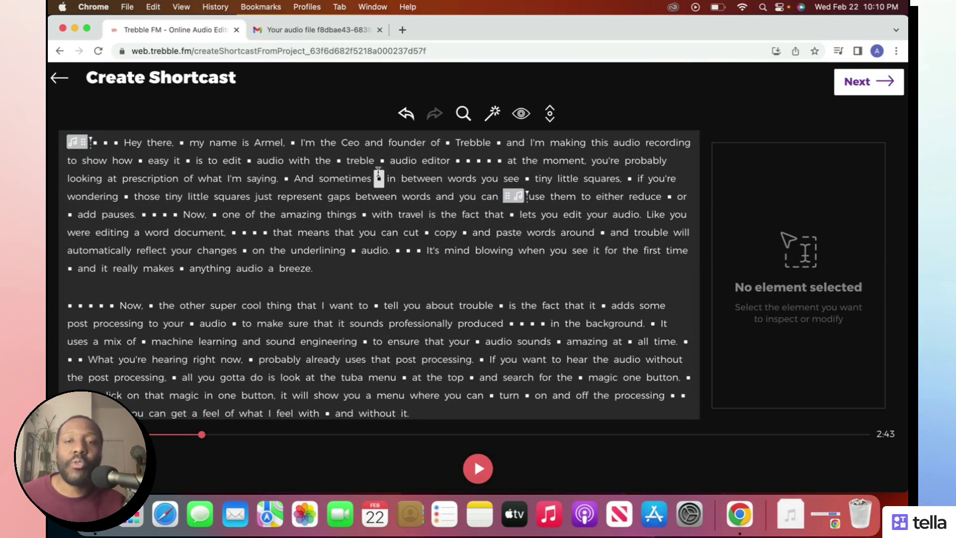
pyautogui.click(320, 178)
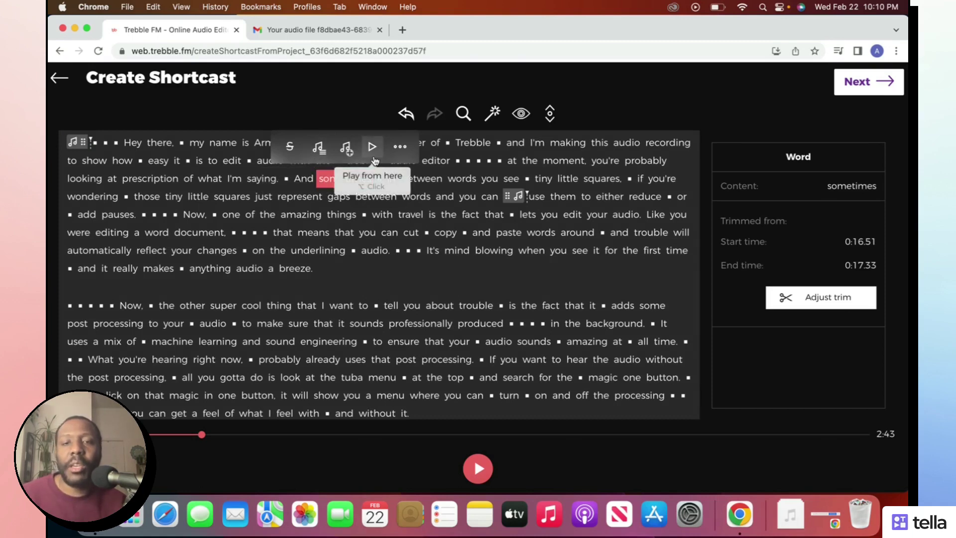
# - Play the passage around "And sometimes in between words" to hear the extended background sound, and stop playback
pyautogui.doubleClick(216, 186)
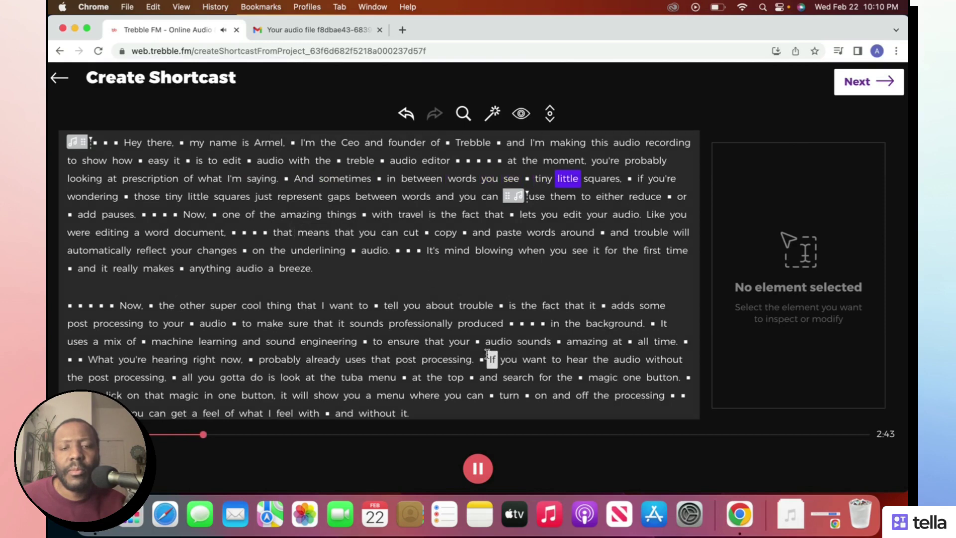
pyautogui.click(489, 464)
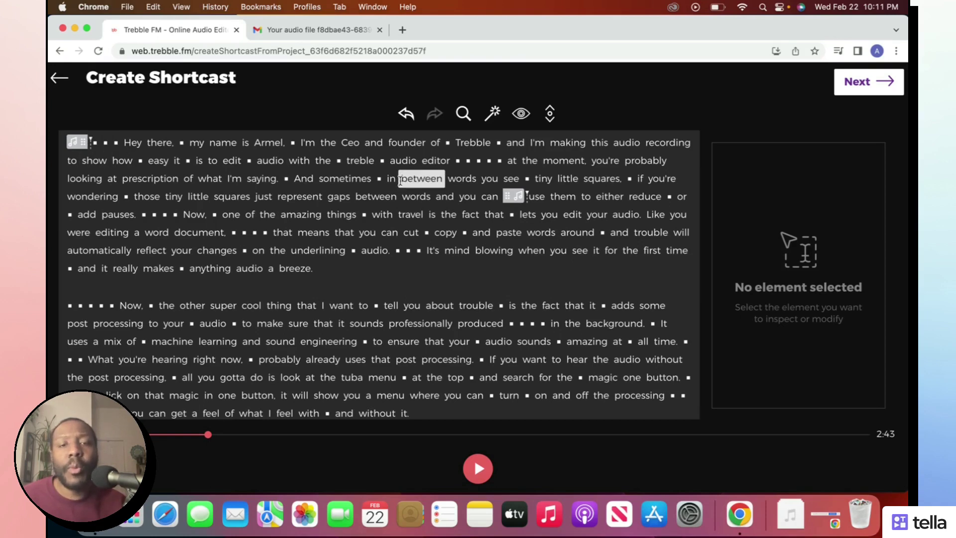
pyautogui.click(421, 179)
# - Try adding a second background sound over the opening passage up to "and you can", and undo it
pyautogui.moveTo(105, 141)
pyautogui.mouseDown()
pyautogui.moveTo(482, 195)
pyautogui.moveTo(476, 190)
pyautogui.mouseUp()
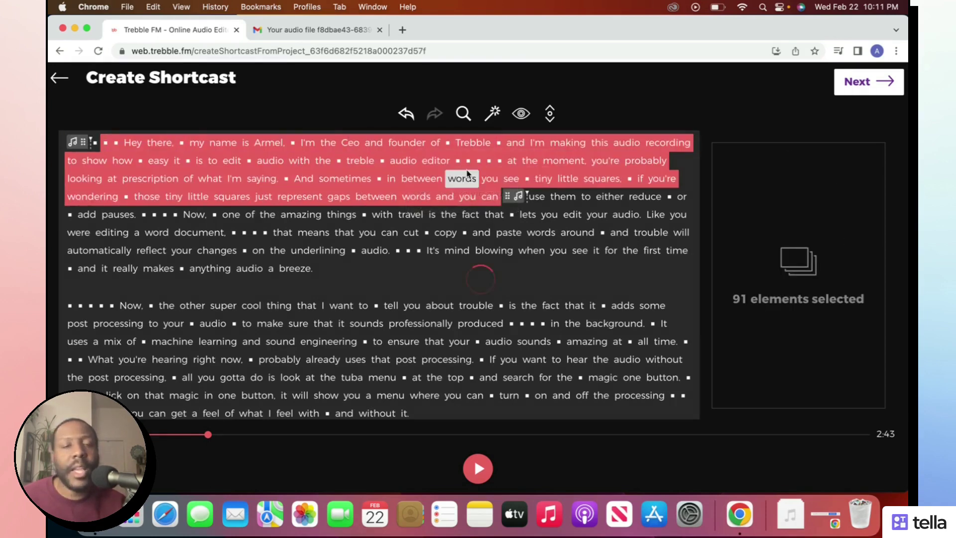
pyautogui.click(464, 168)
pyautogui.click(578, 208)
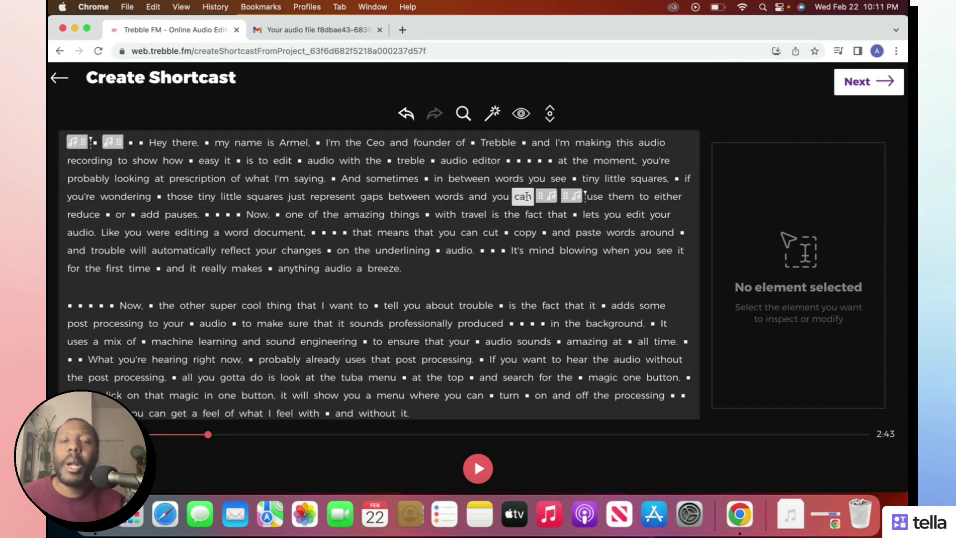
pyautogui.click(405, 114)
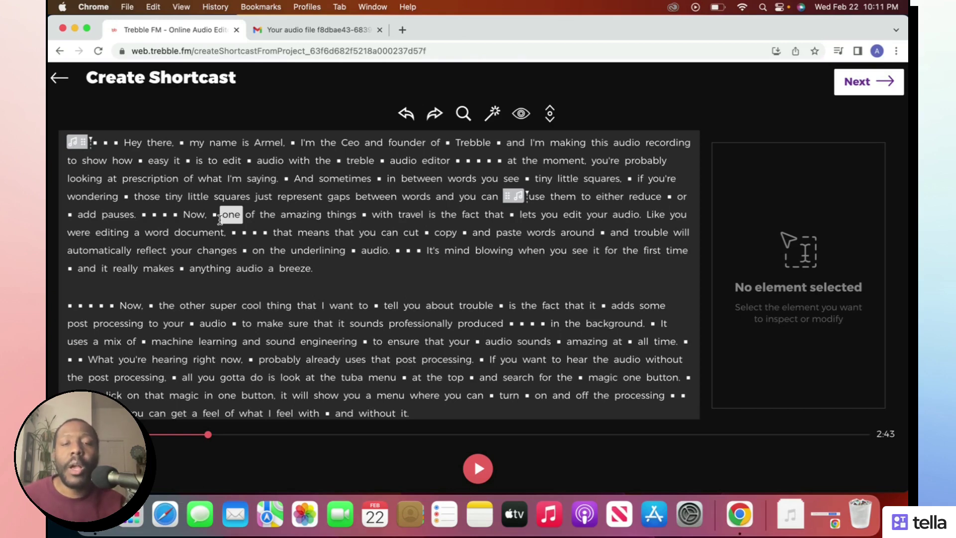
# - Add the Blue Dot Sessions Rue Severine MP3 from Downloads as background music from "Now, the other super cool thing" to "that post processing"
pyautogui.scroll(-3, 273, 264)
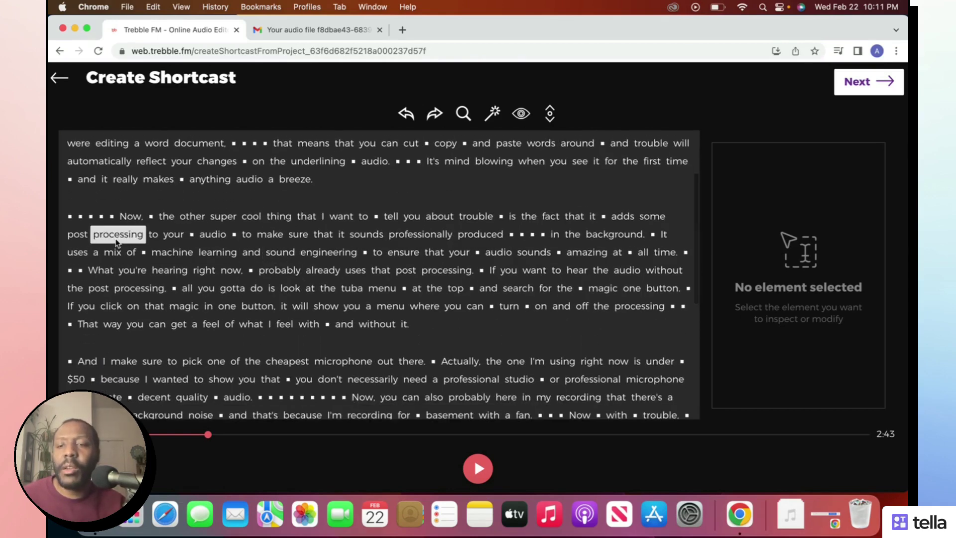
pyautogui.moveTo(73, 217); pyautogui.dragTo(461, 272)
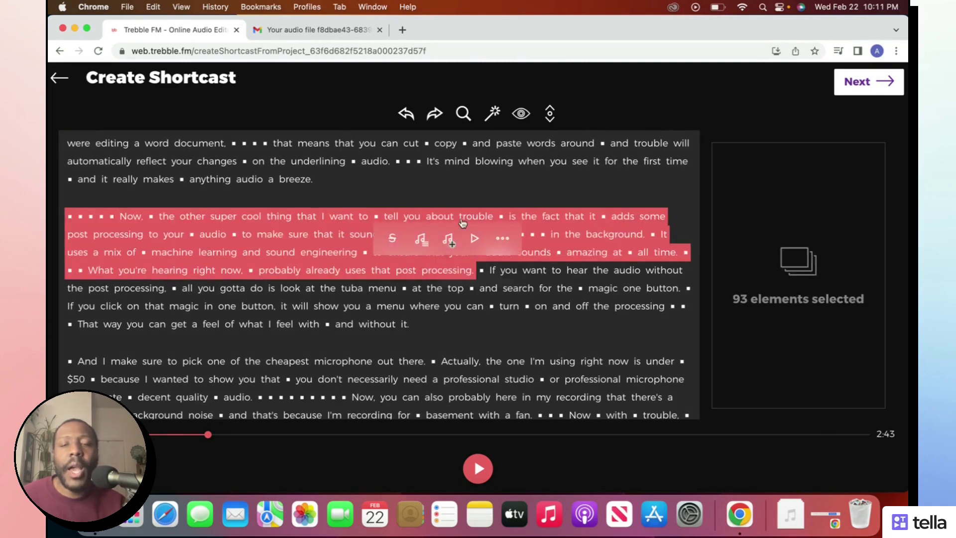
pyautogui.hotkey('ctrl', 'Up')
pyautogui.click(222, 138)
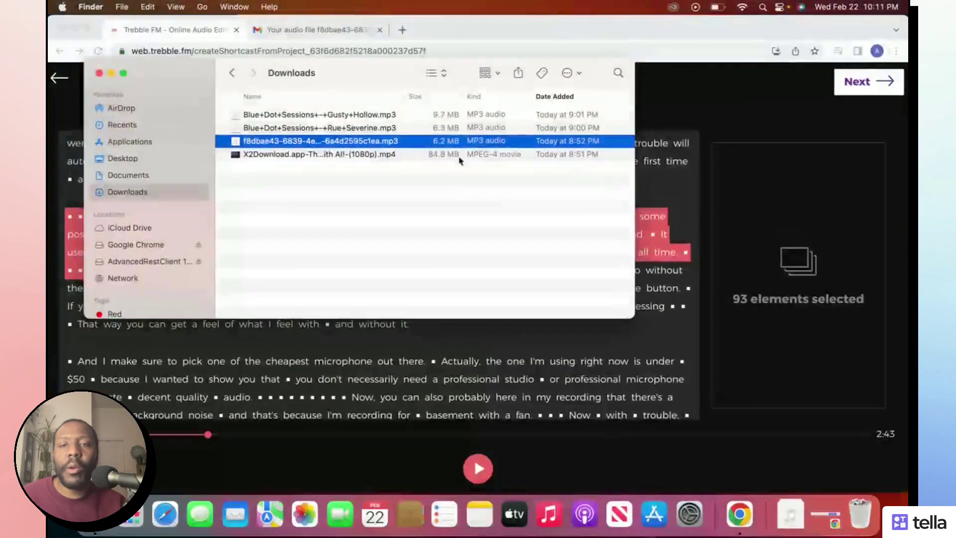
pyautogui.moveTo(358, 66); pyautogui.dragTo(759, 166)
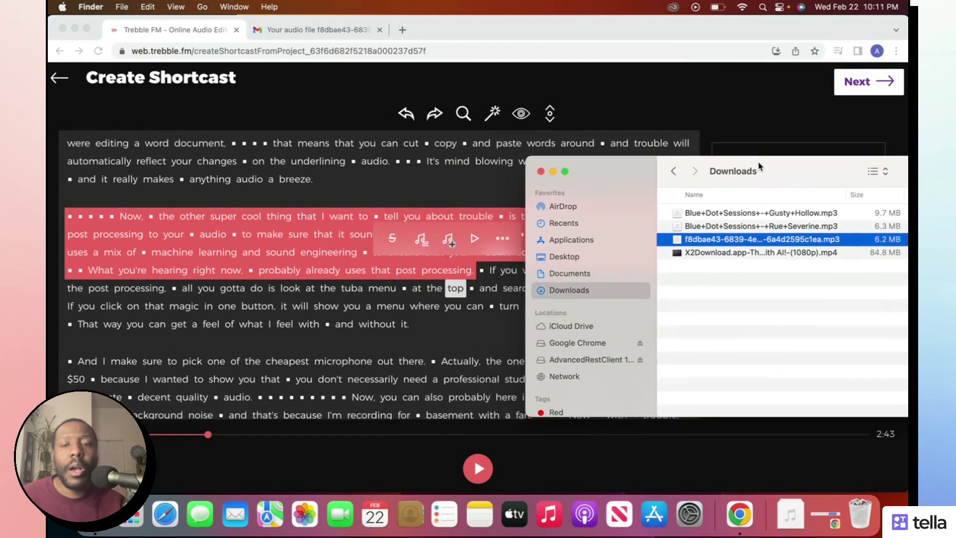
pyautogui.click(757, 225)
pyautogui.moveTo(765, 228); pyautogui.dragTo(307, 236)
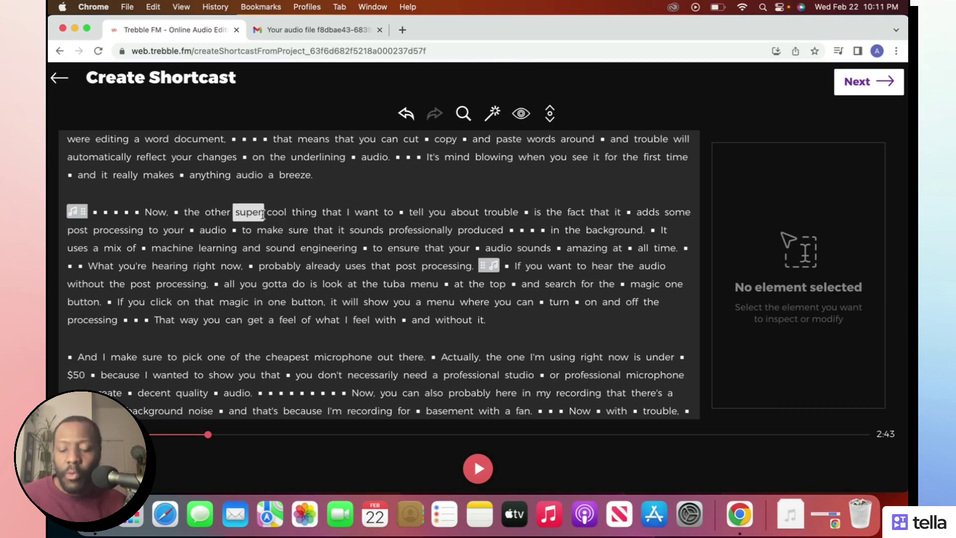
# - Play the audio from "anything audio a breeze" into the second paragraph to hear its background music, and stop playback
pyautogui.click(213, 172)
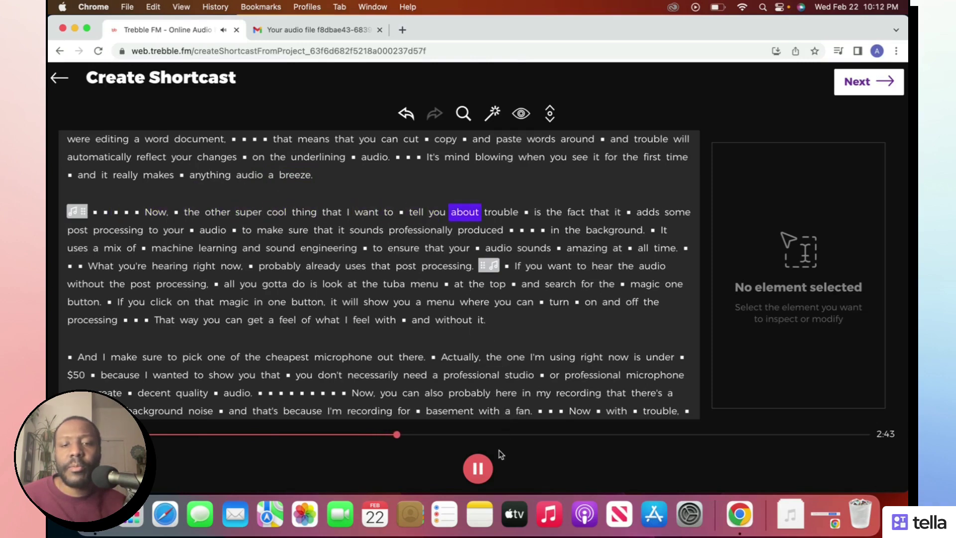
pyautogui.click(481, 467)
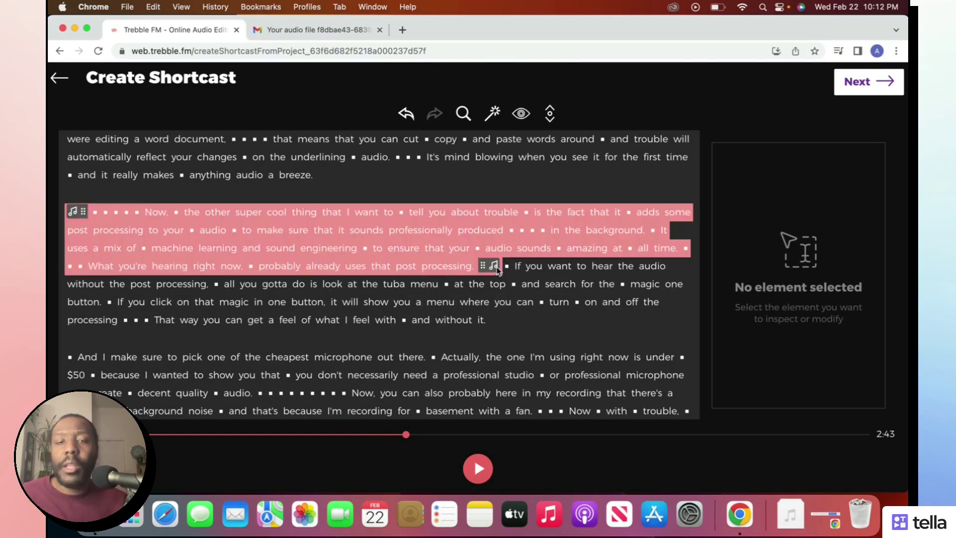
# - Open the background sound library for the word "want", view the uploaded files, and close the library
pyautogui.click(553, 265)
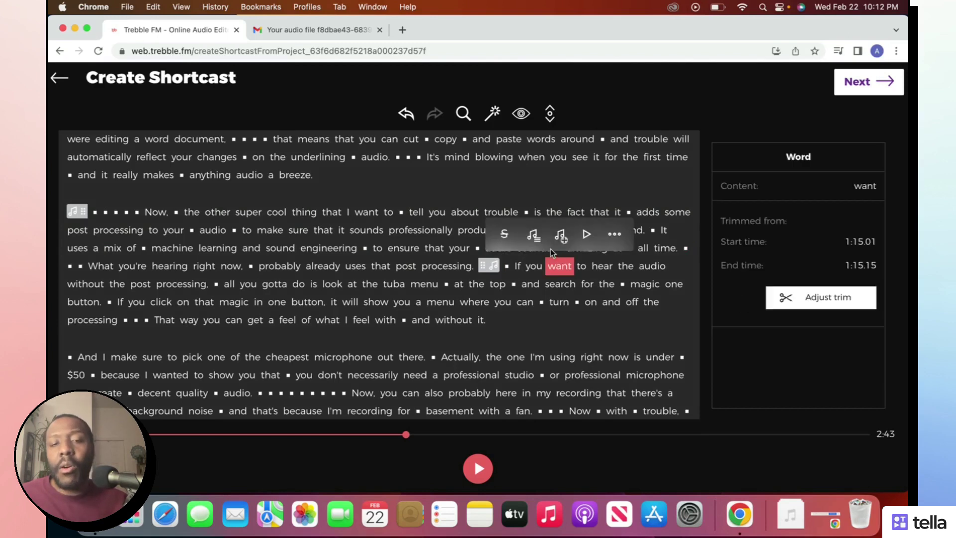
pyautogui.click(532, 235)
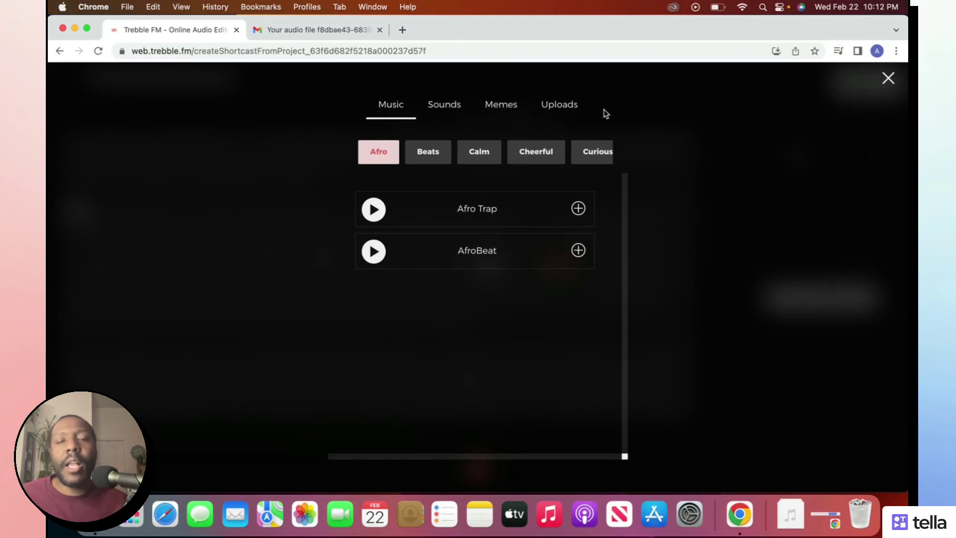
pyautogui.click(568, 108)
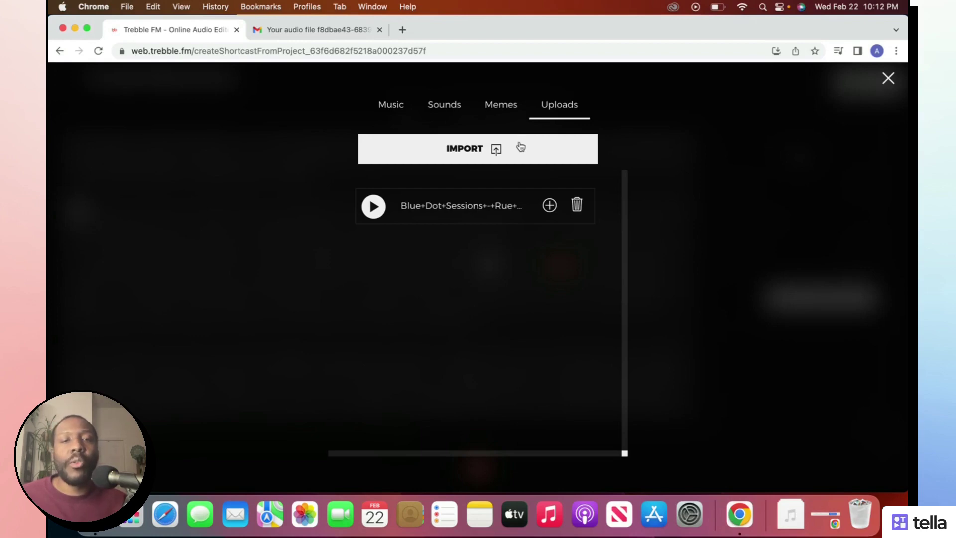
pyautogui.click(887, 78)
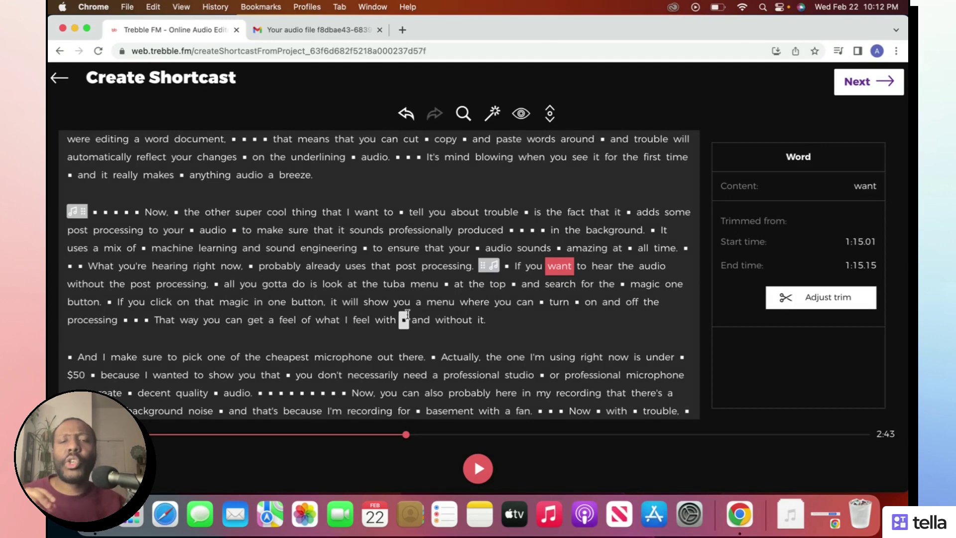
# - Preview the Dial phone 1 and Dial phone 2 sounds, and insert Dial phone 2 before "will show you a menu"
pyautogui.click(352, 301)
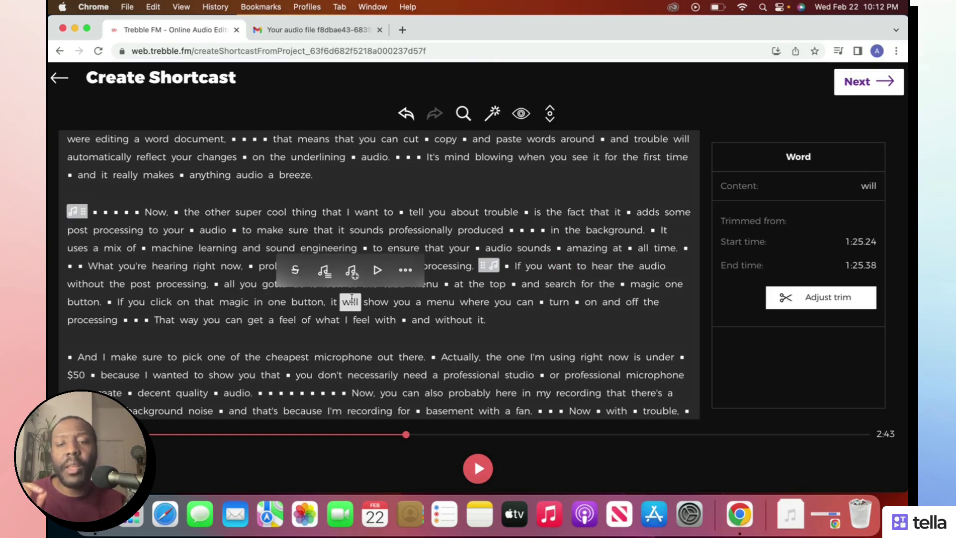
pyautogui.click(351, 274)
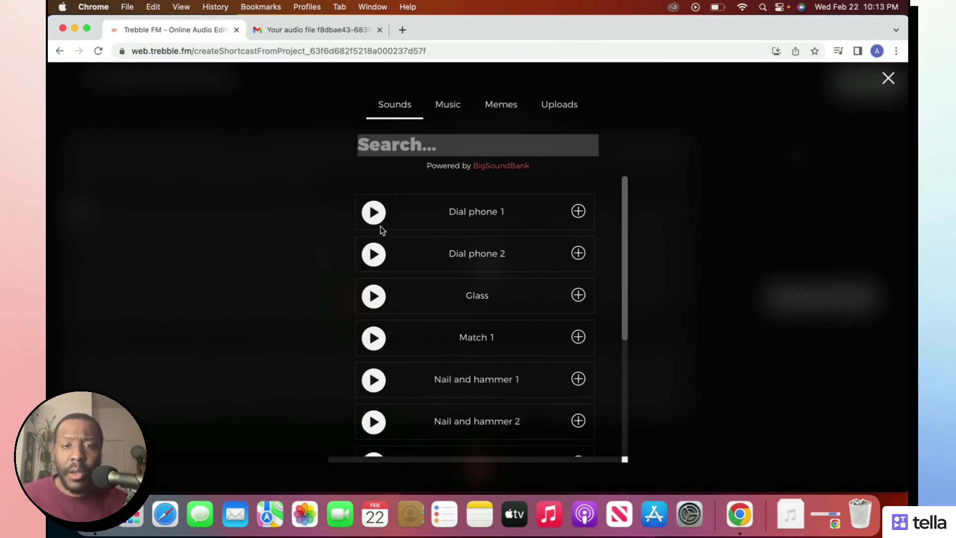
pyautogui.click(379, 213)
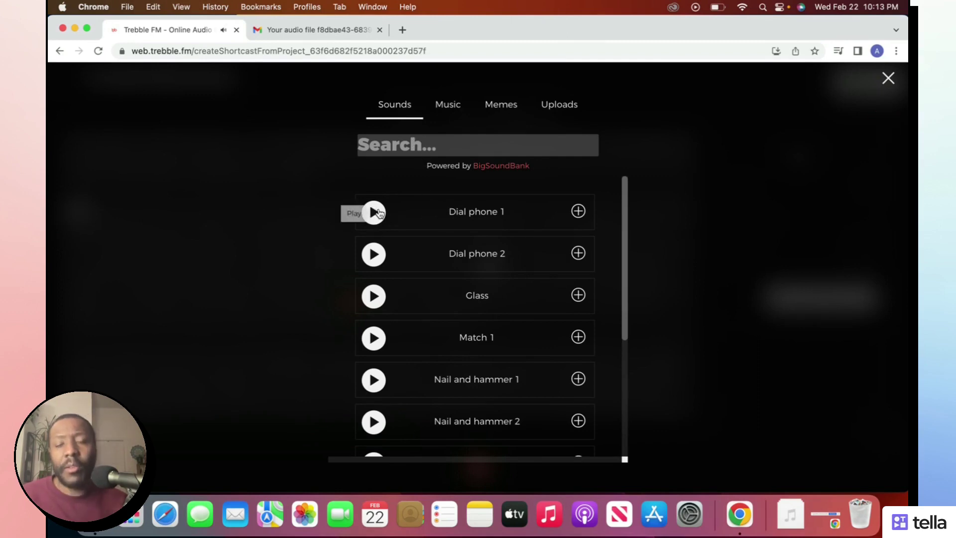
pyautogui.click(374, 255)
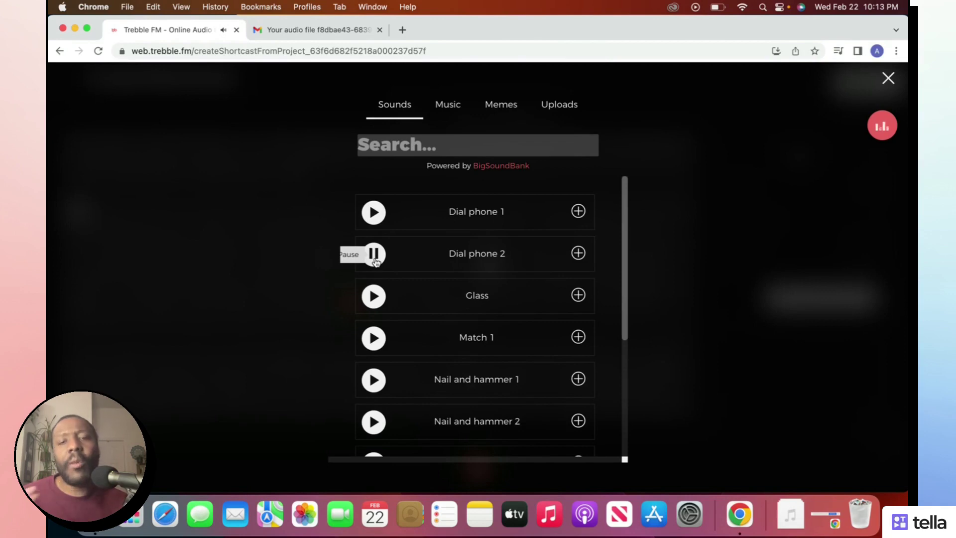
pyautogui.click(577, 252)
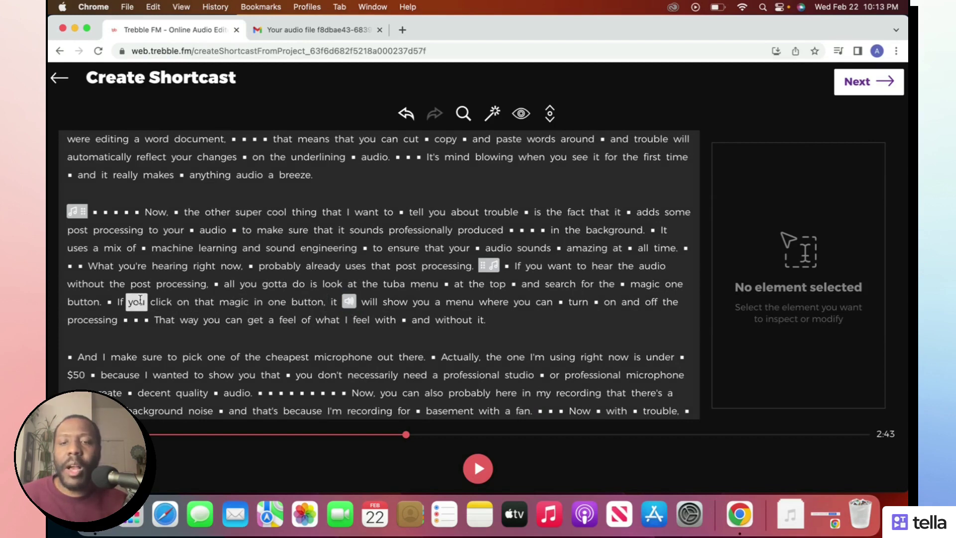
# - Play the audio from "that magic in one button" to hear the inserted sound effect, and stop playback
pyautogui.click(203, 301)
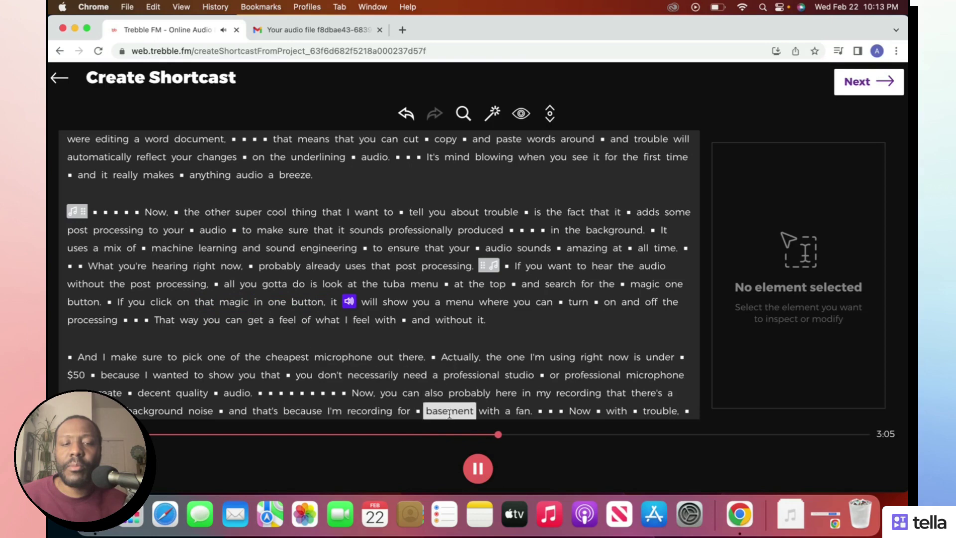
pyautogui.click(478, 467)
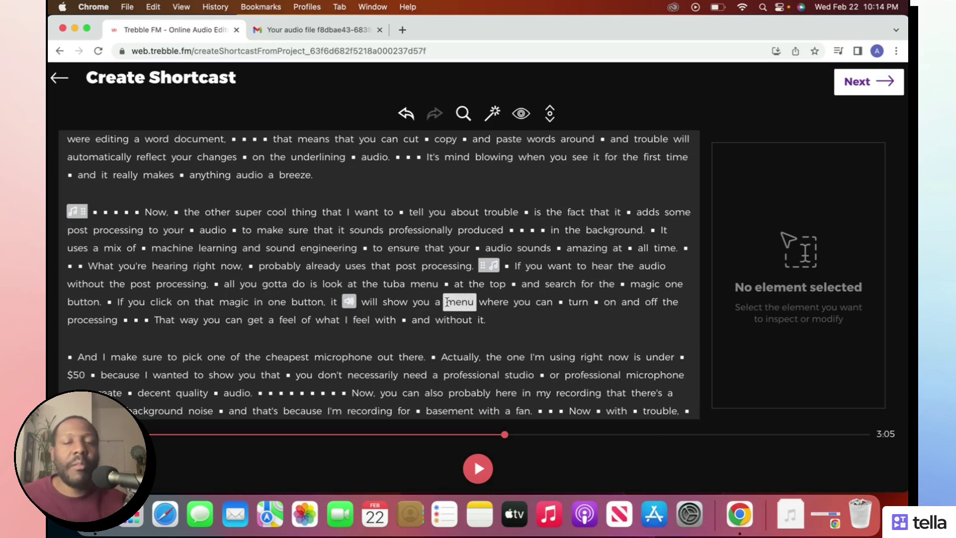
# - Trim the Dial phone 2 sound effect to 0:06.12–0:07.48, preview the selection, and save the trim
pyautogui.click(350, 301)
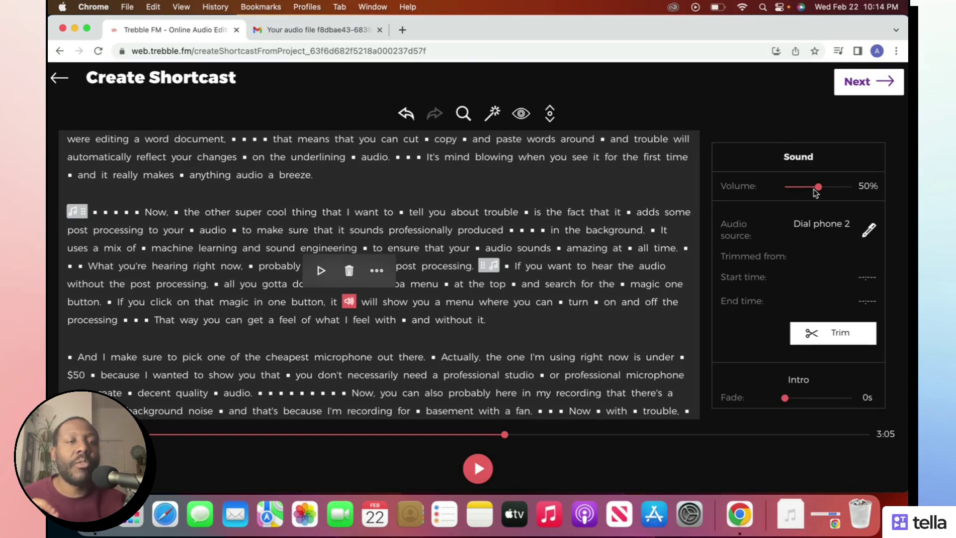
pyautogui.click(828, 331)
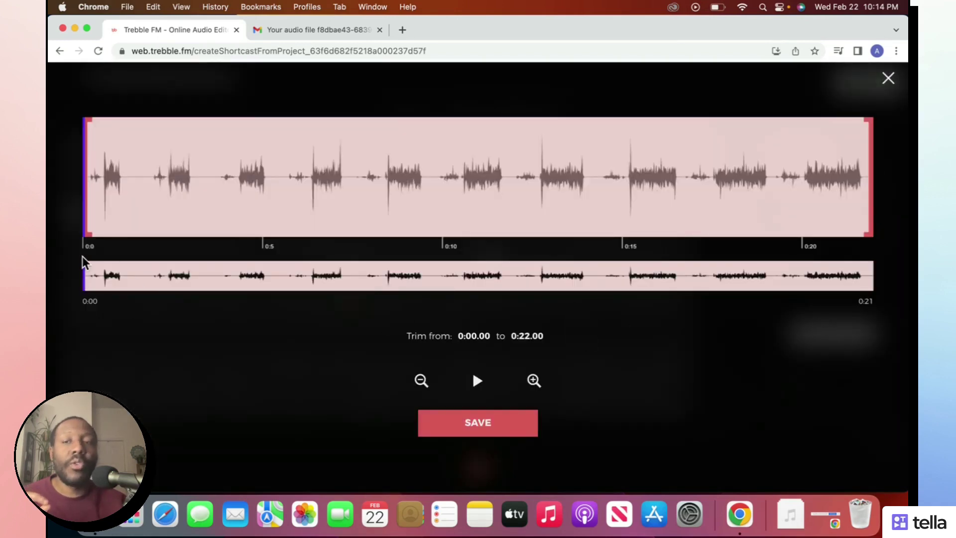
pyautogui.moveTo(89, 202); pyautogui.dragTo(306, 224)
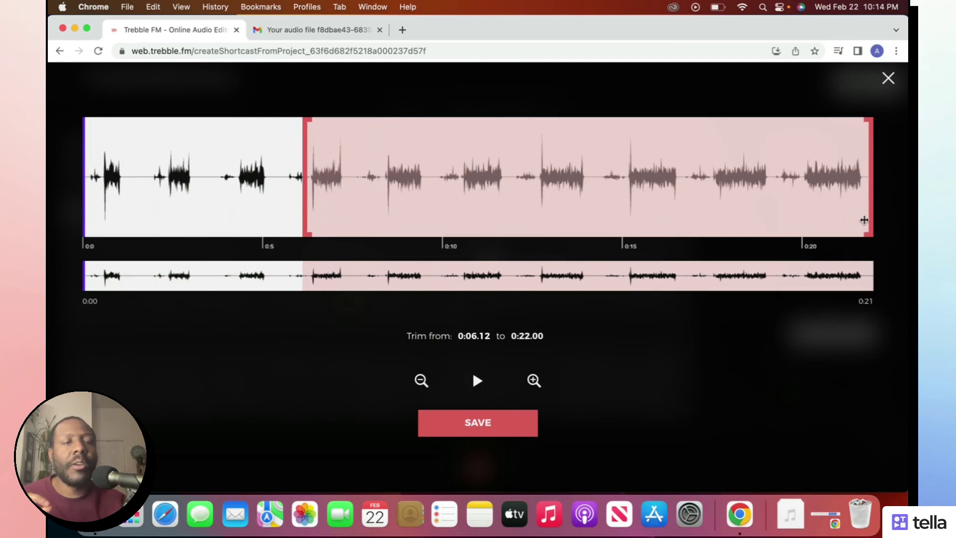
pyautogui.moveTo(868, 214); pyautogui.dragTo(349, 210)
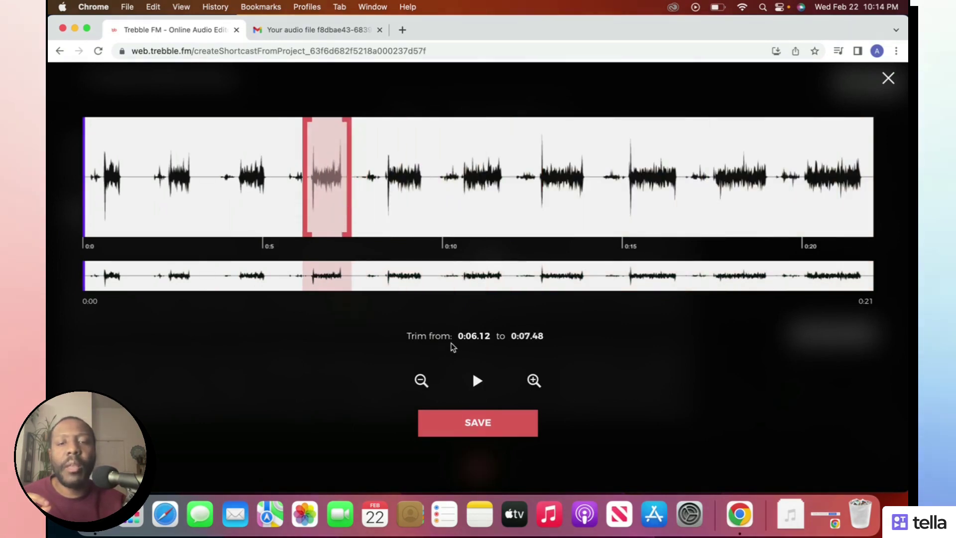
pyautogui.click(477, 380)
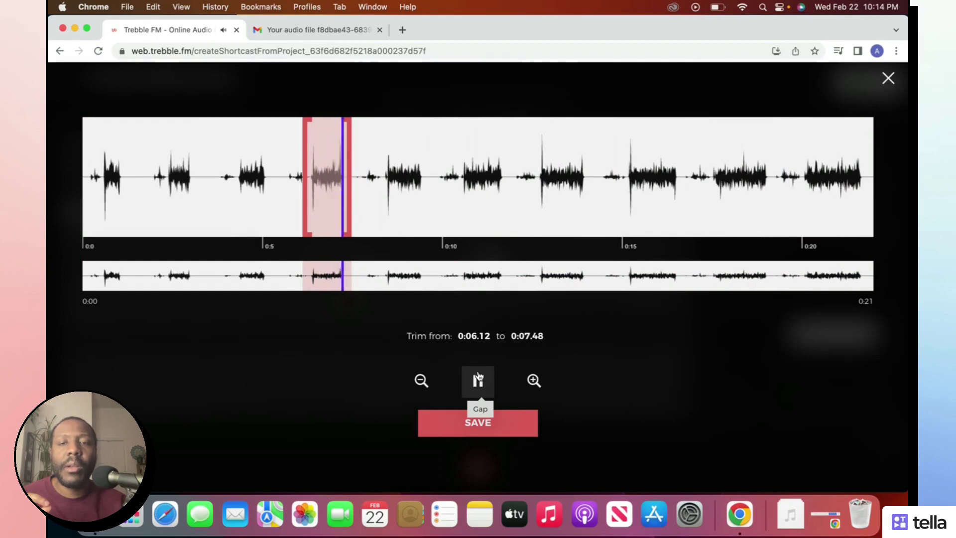
pyautogui.click(487, 422)
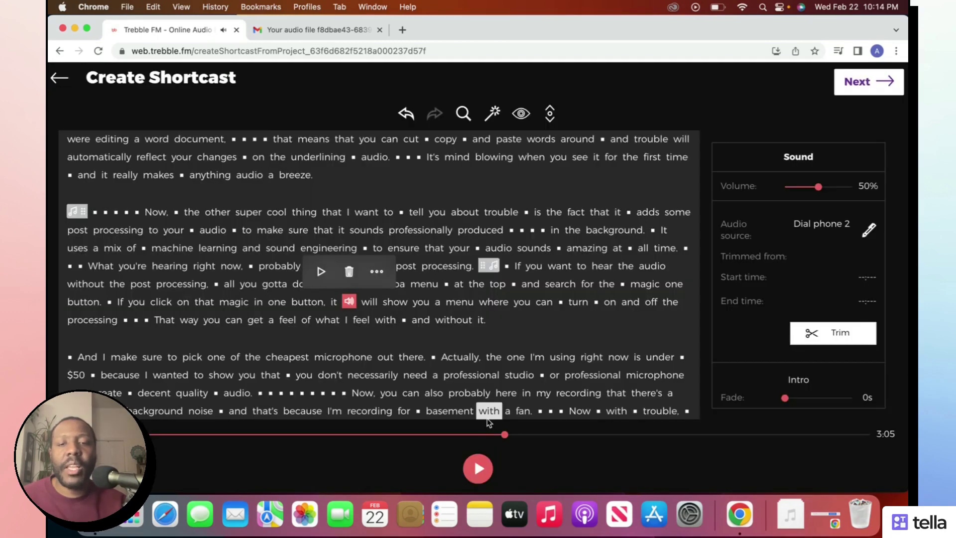
# - Play the audio across the trimmed dial phone sound, and review that sound's trim and fade settings
pyautogui.click(229, 300)
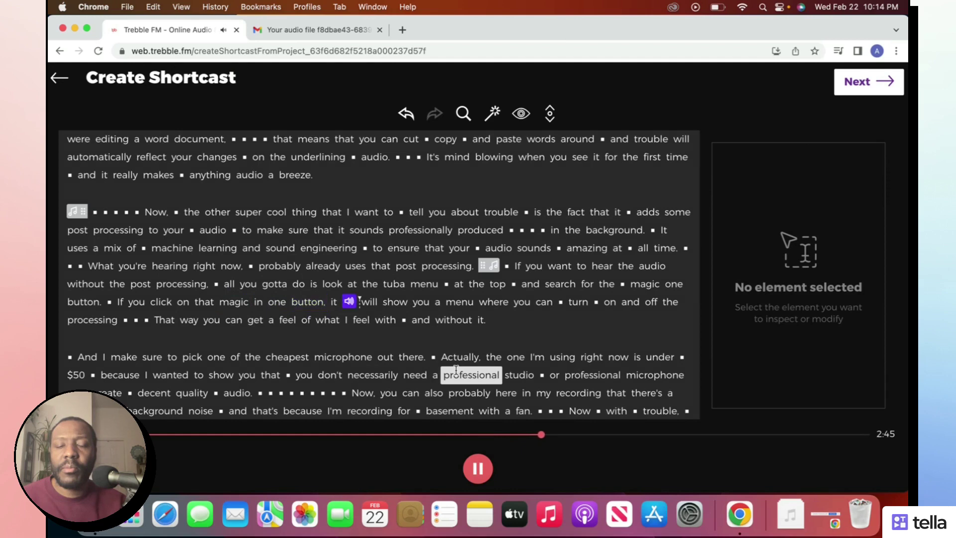
pyautogui.press('space')
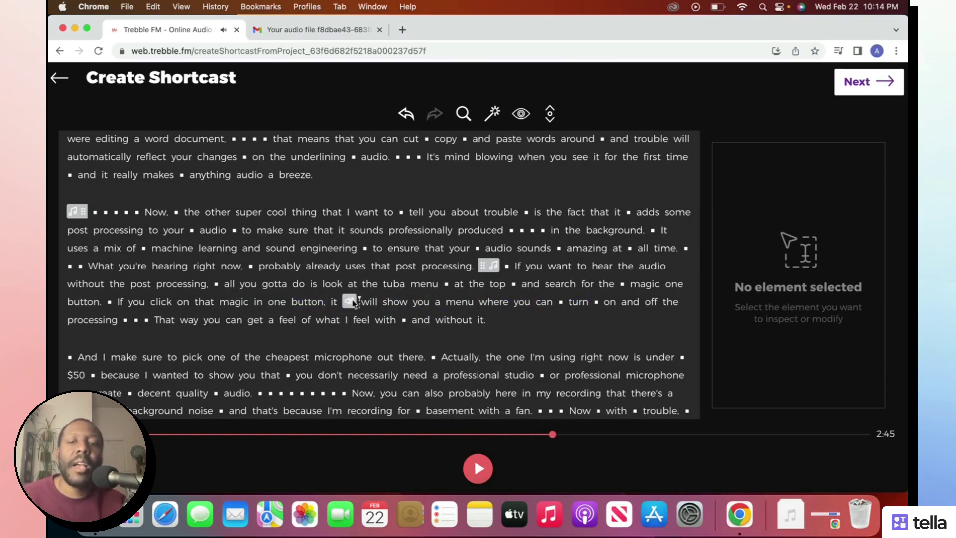
pyautogui.click(349, 301)
pyautogui.scroll(-2, 751, 320)
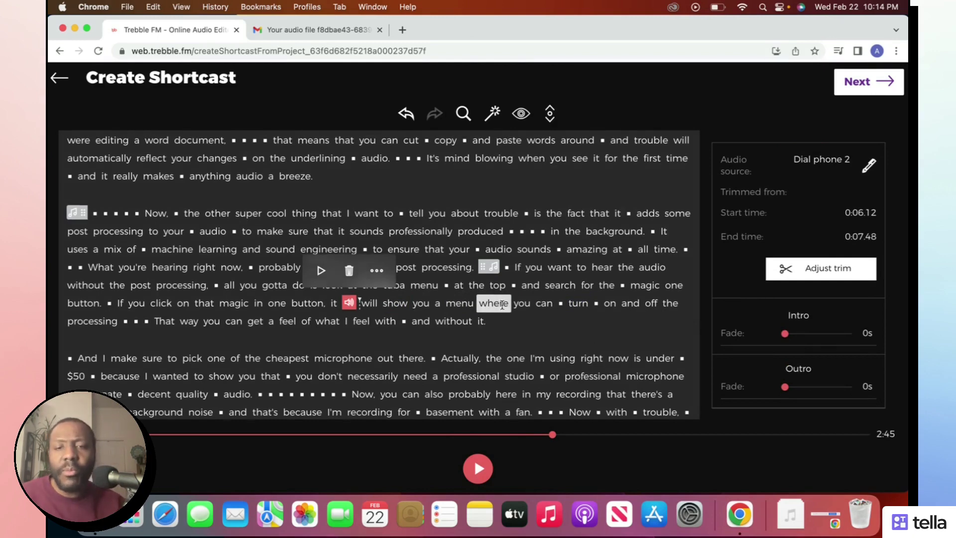
pyautogui.scroll(3, 502, 306)
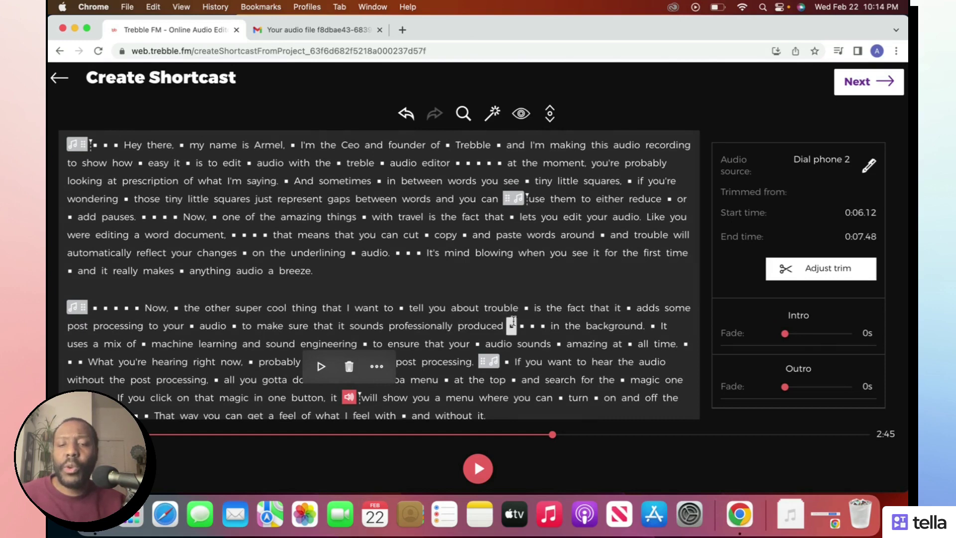
# - Copy the opening introduction from "Hey there" through "Trebble", paste it before "don't necessarily need", and play the pasted passage
pyautogui.click(533, 343)
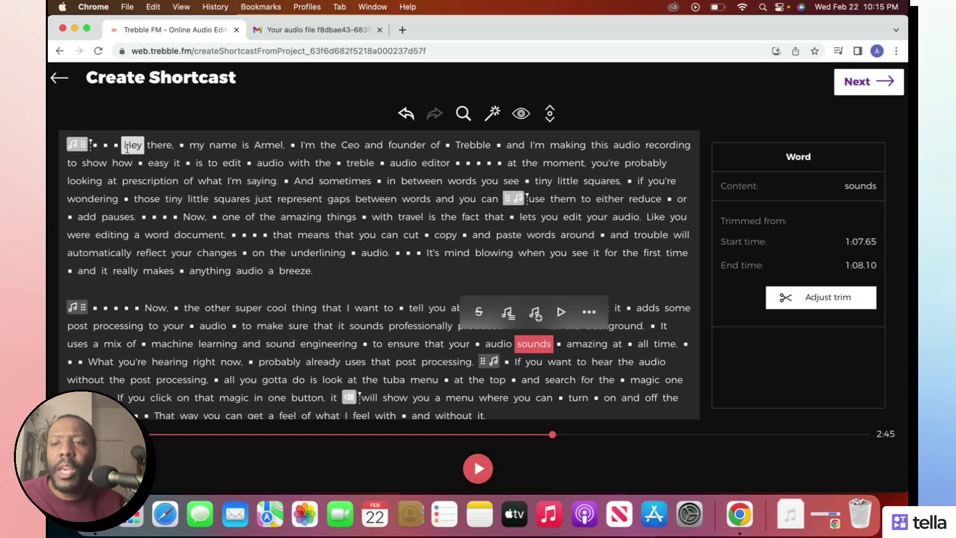
pyautogui.moveTo(131, 145); pyautogui.dragTo(485, 146)
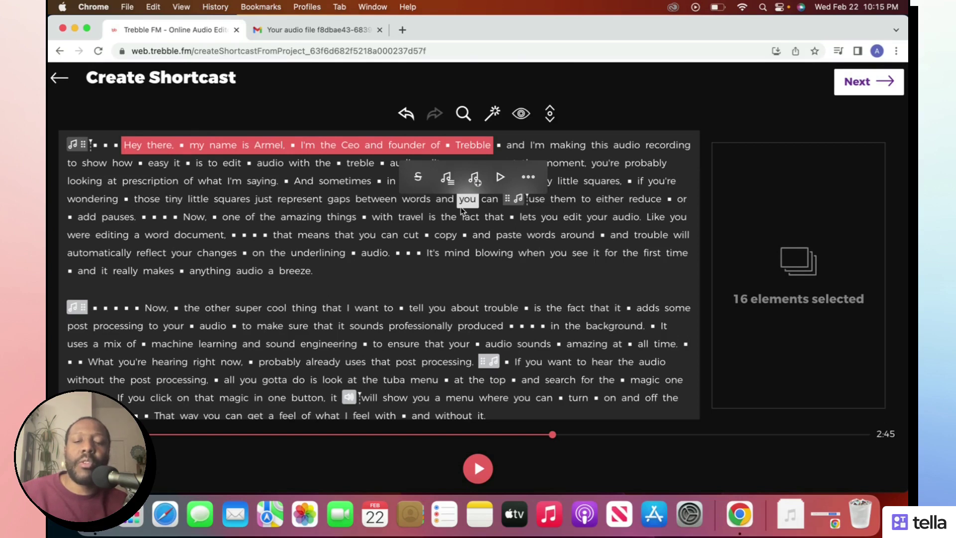
pyautogui.scroll(-4, 427, 274)
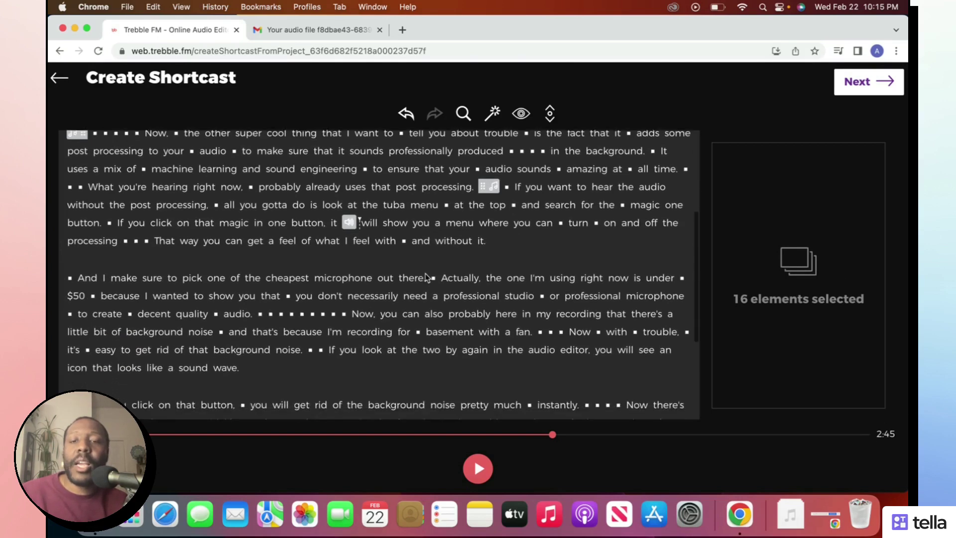
pyautogui.click(329, 281)
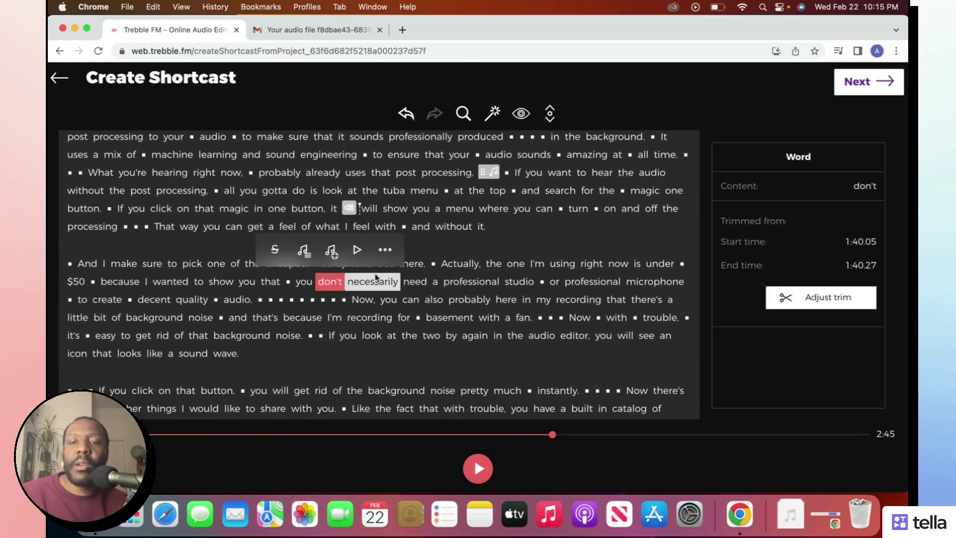
pyautogui.write("Hey there, my name is Armel. ▪ I'm the Ceo and founder of ▪ Trebble")
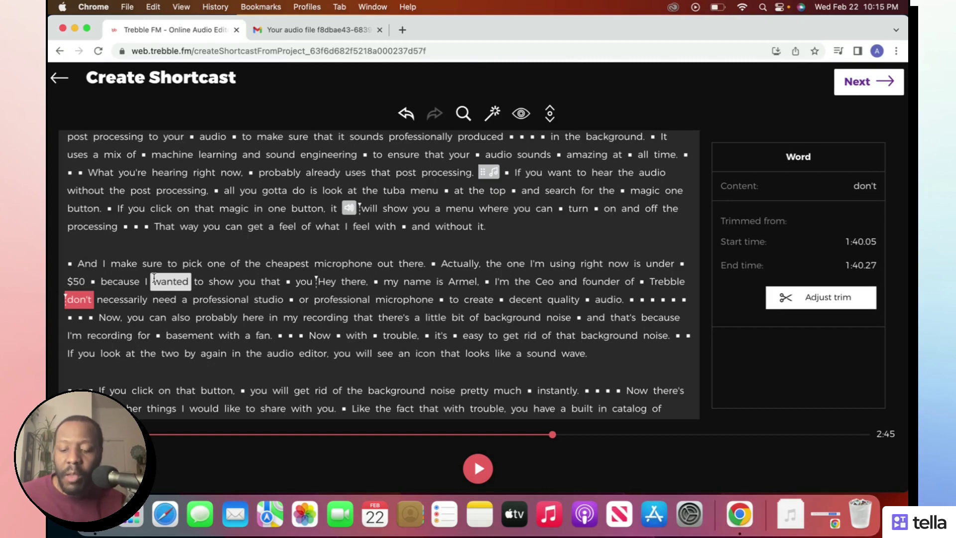
pyautogui.press('space')
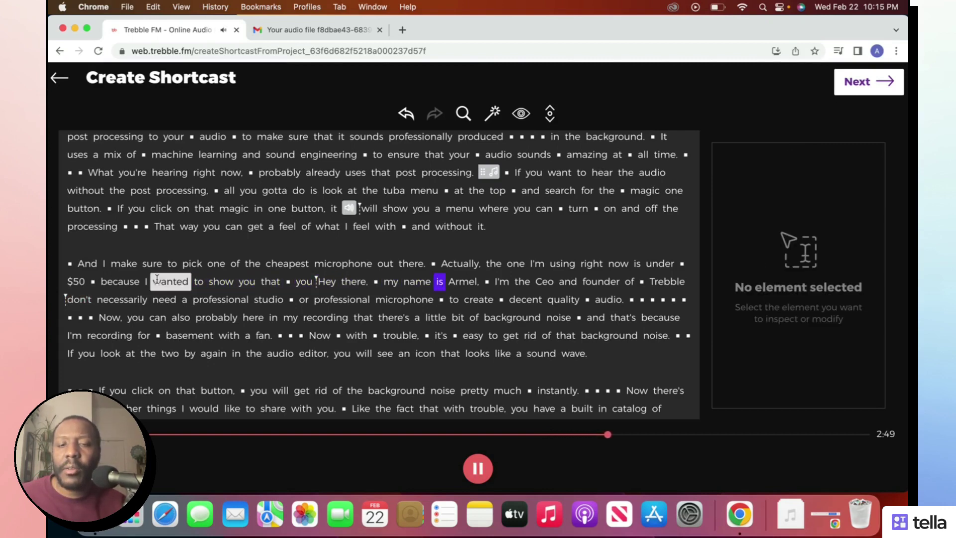
pyautogui.click(478, 468)
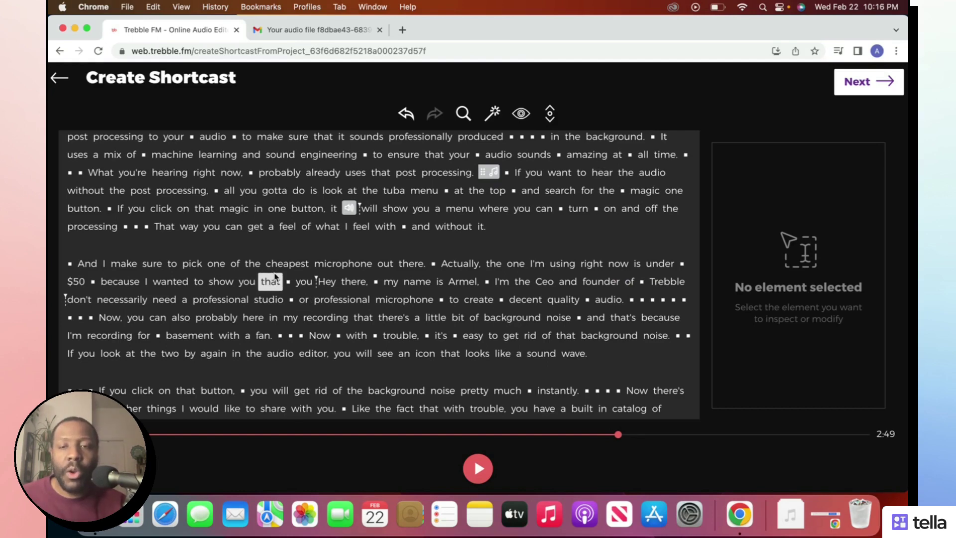
# - Review the available cut, copy, paste, download and clip actions for the phrase "cheapest microphone out there"
pyautogui.moveTo(272, 263); pyautogui.dragTo(430, 266)
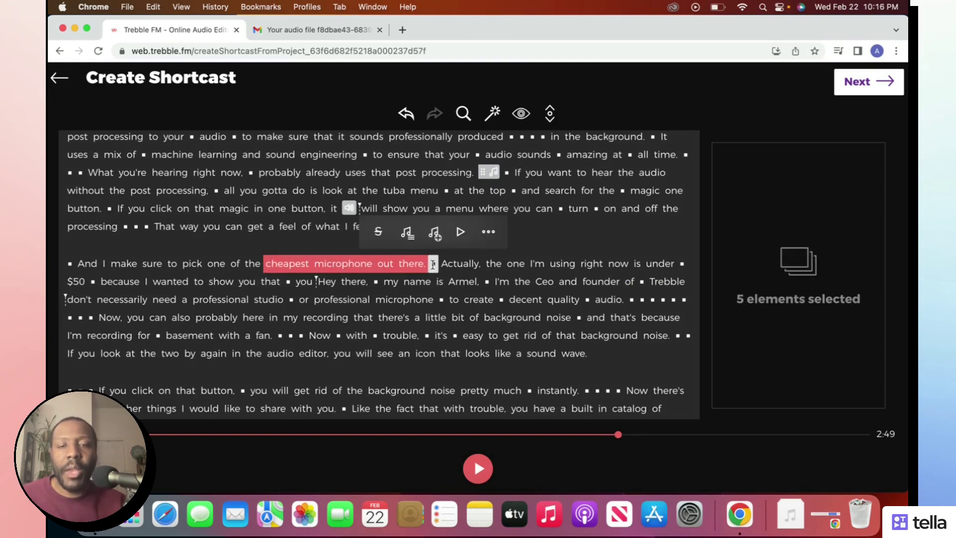
pyautogui.click(489, 232)
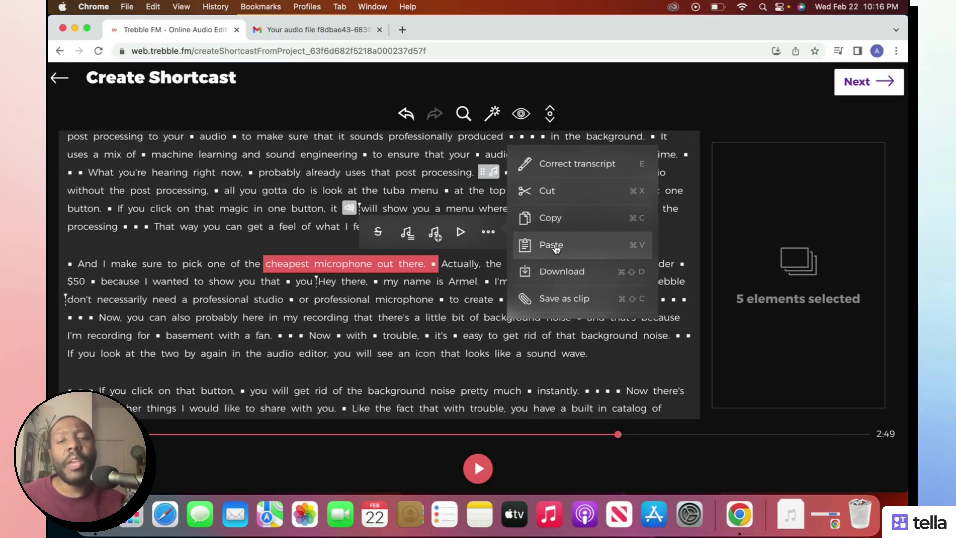
pyautogui.click(343, 284)
pyautogui.click(326, 317)
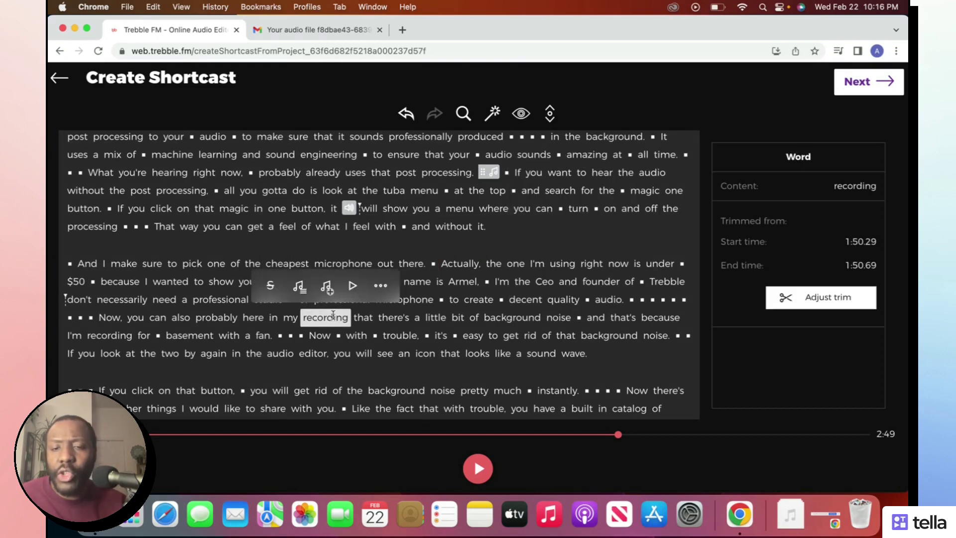
pyautogui.click(294, 225)
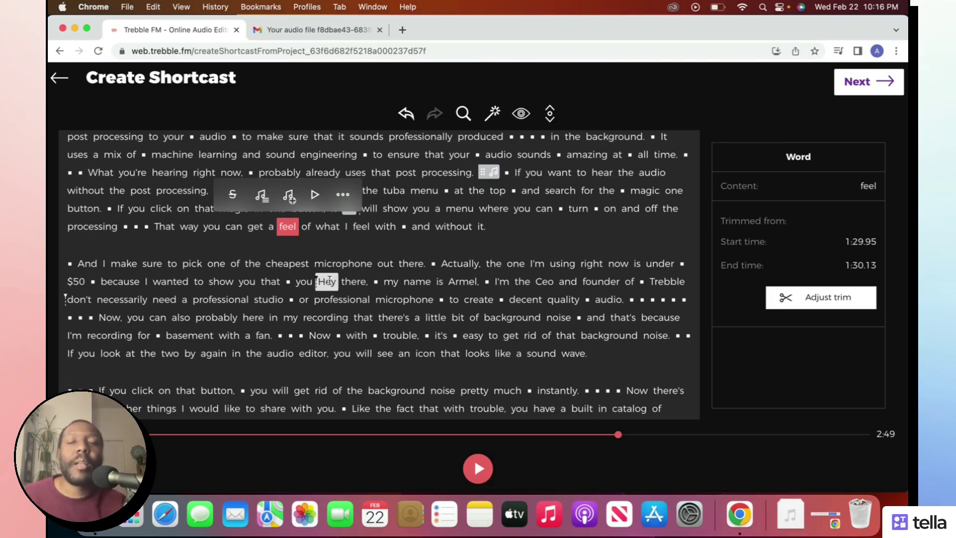
# - Search the transcript for the word "editor", and replace that search with "audio"
pyautogui.scroll(5, 333, 299)
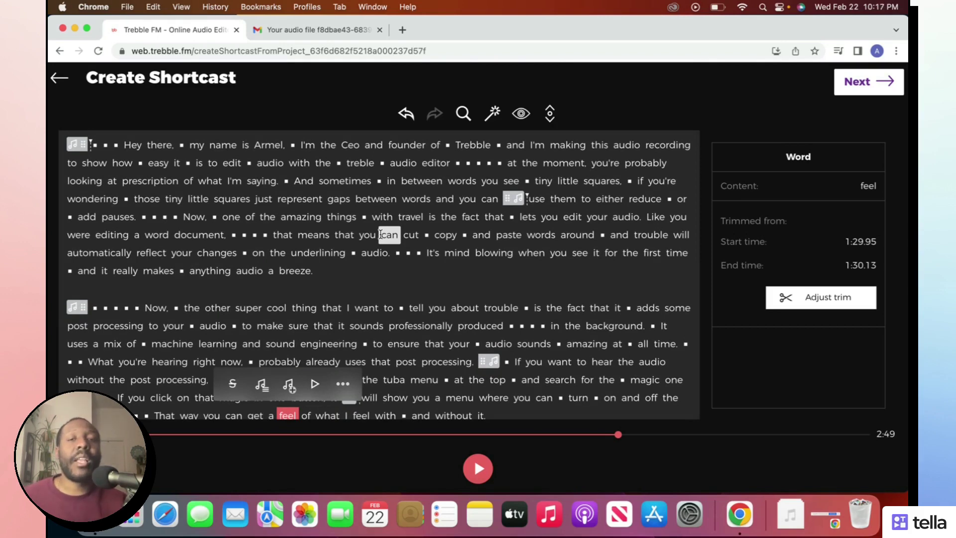
pyautogui.click(464, 114)
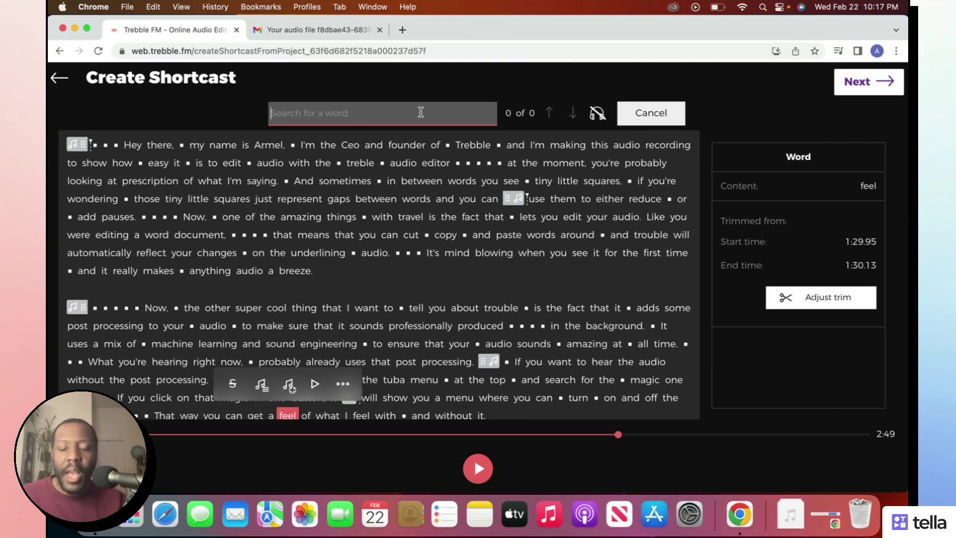
pyautogui.write('editor')
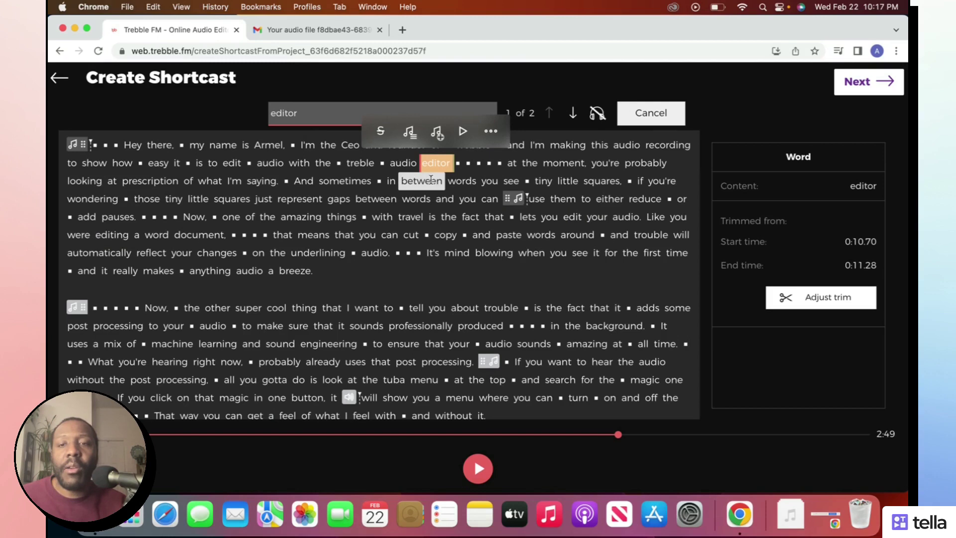
pyautogui.doubleClick(283, 113)
pyautogui.write('audio')
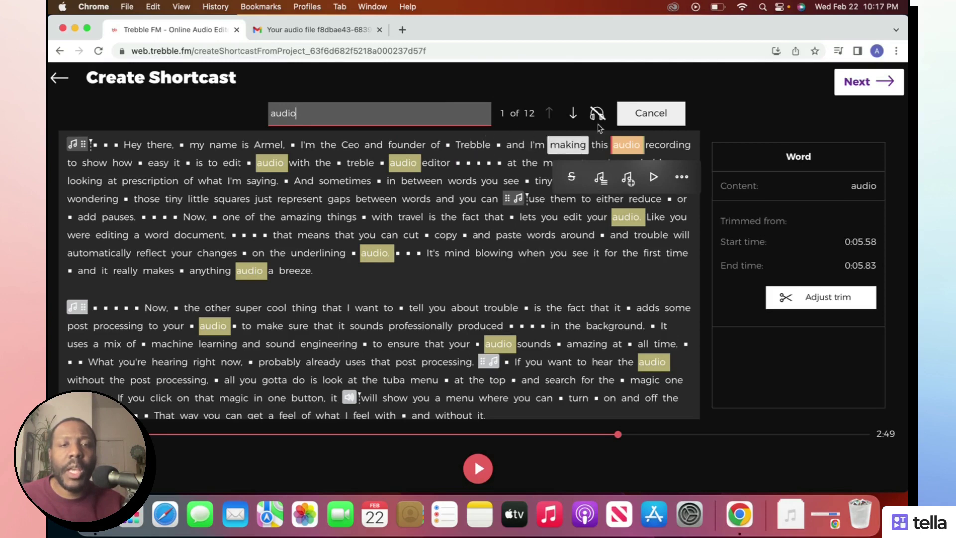
# - Step forward through the "audio" matches to "hear the audio", and back to "post processing to your audio"
pyautogui.click(573, 116)
pyautogui.click(571, 113)
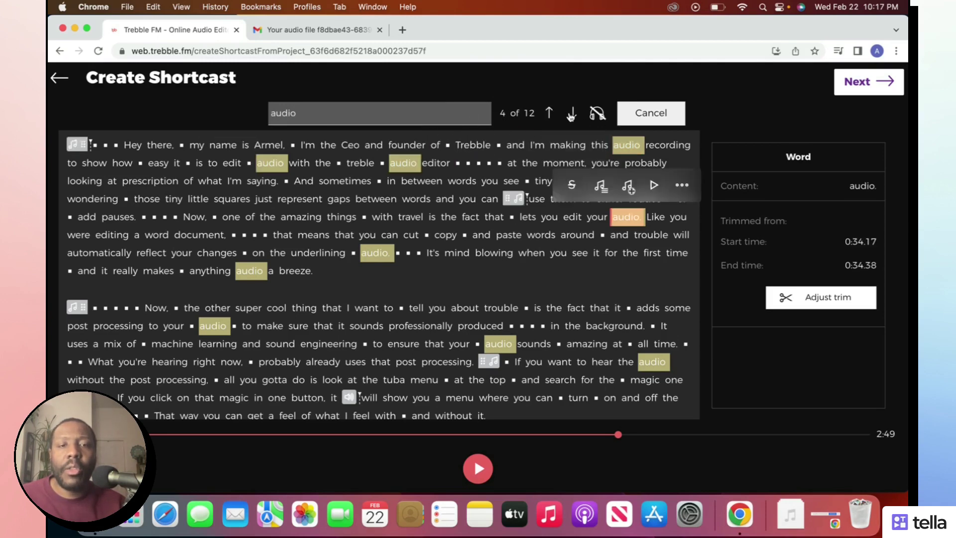
pyautogui.click(571, 113)
pyautogui.click(571, 113)
pyautogui.click(571, 113)
pyautogui.click(571, 114)
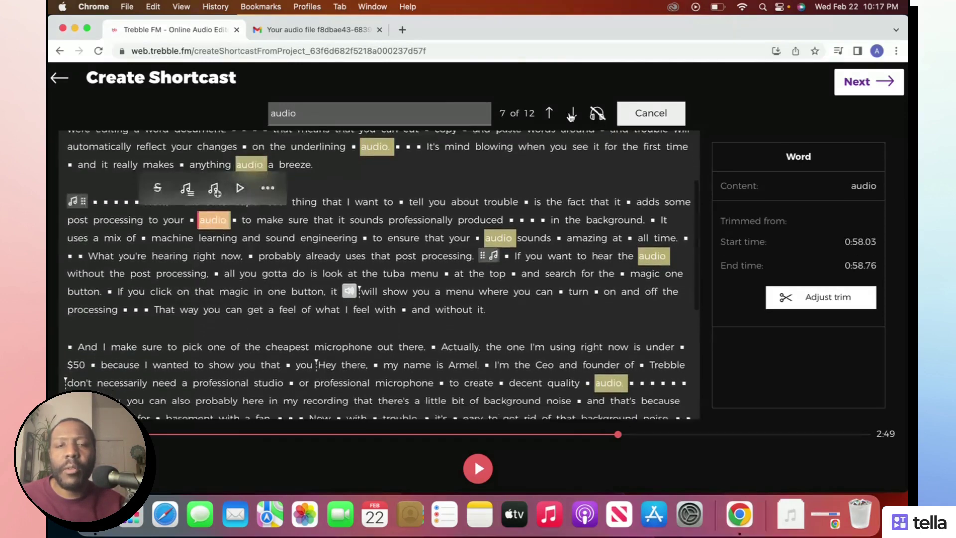
pyautogui.click(571, 114)
pyautogui.click(572, 113)
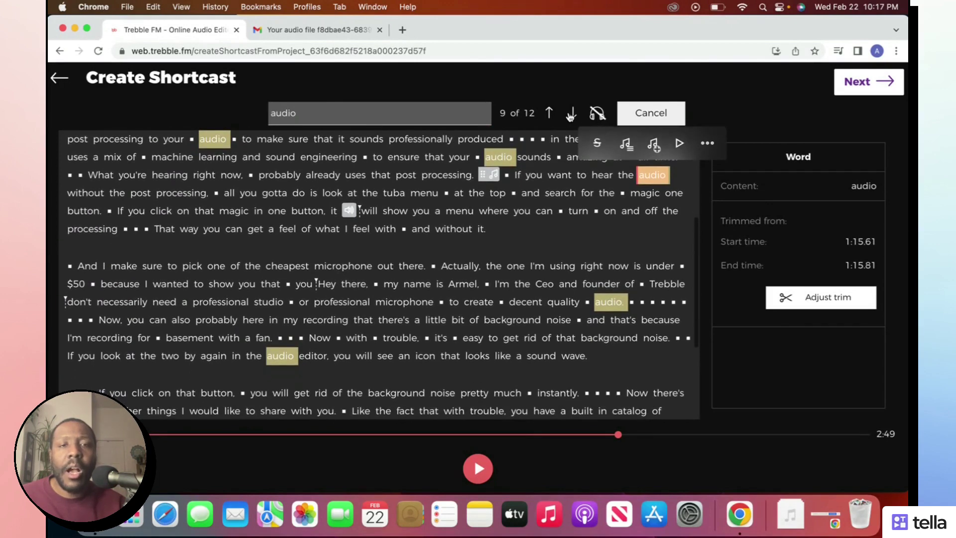
pyautogui.click(549, 112)
pyautogui.click(549, 112)
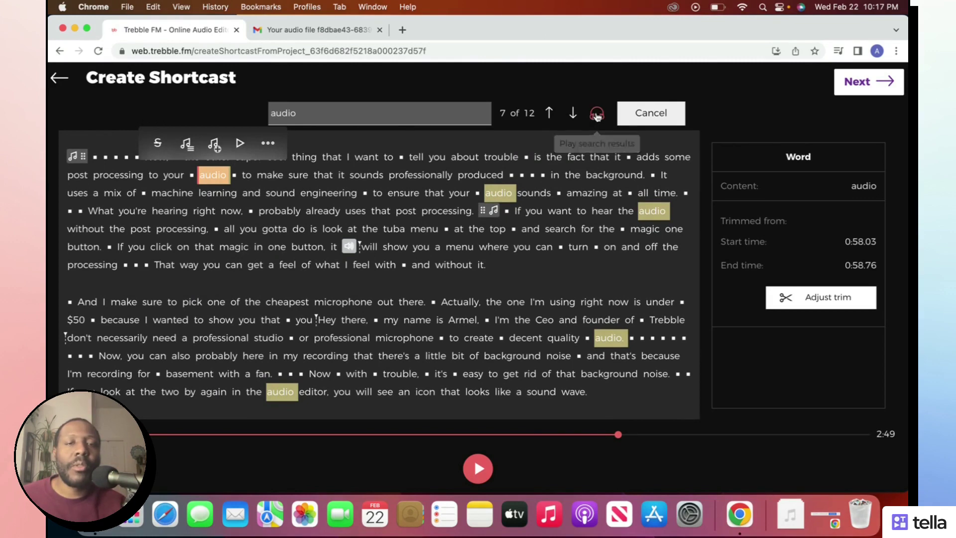
# - Turn on search-result playback and listen to the following "audio" matches up to "in the audio editor"
pyautogui.click(573, 113)
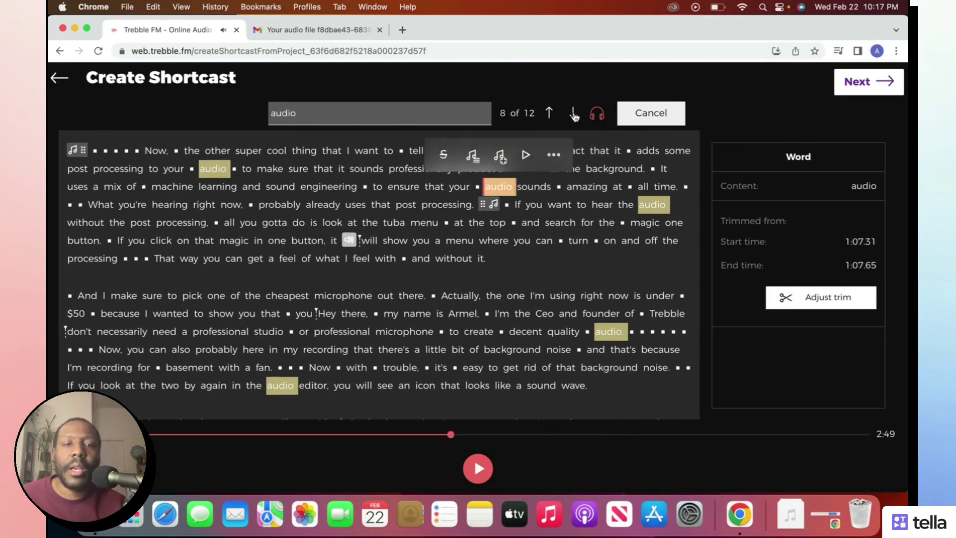
pyautogui.click(574, 113)
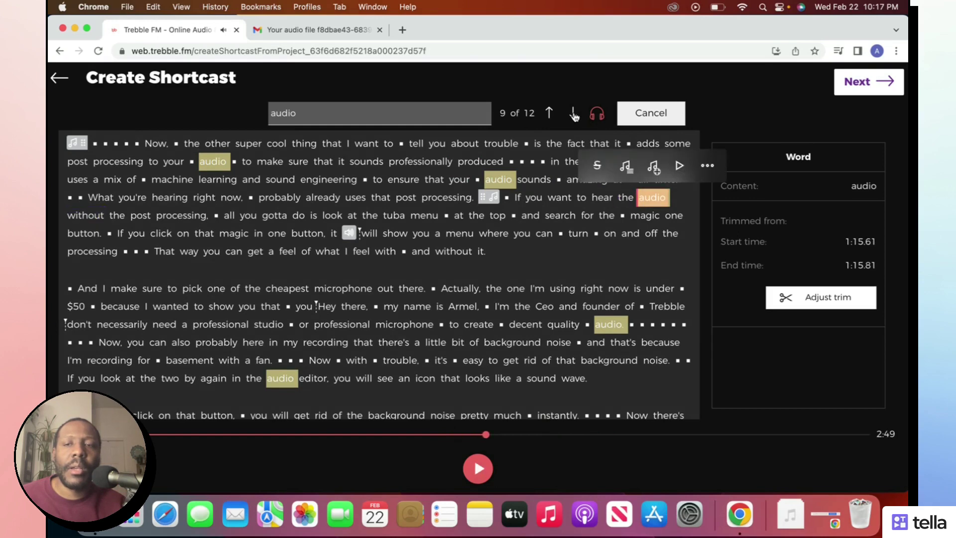
pyautogui.click(574, 114)
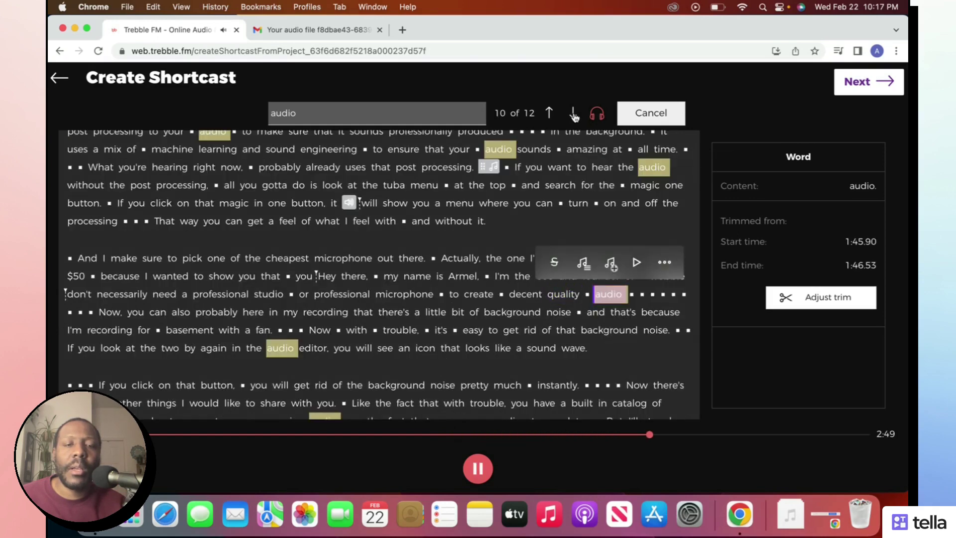
pyautogui.click(574, 114)
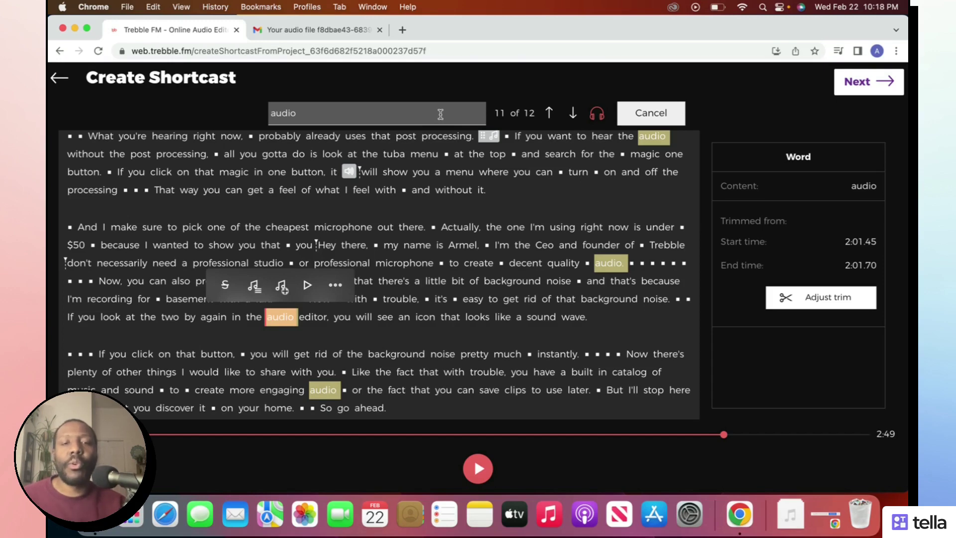
# - Strike out six matched "audio" words, from "in the audio editor" around to "edit your audio", and turn off search-result playback
pyautogui.press('Return')
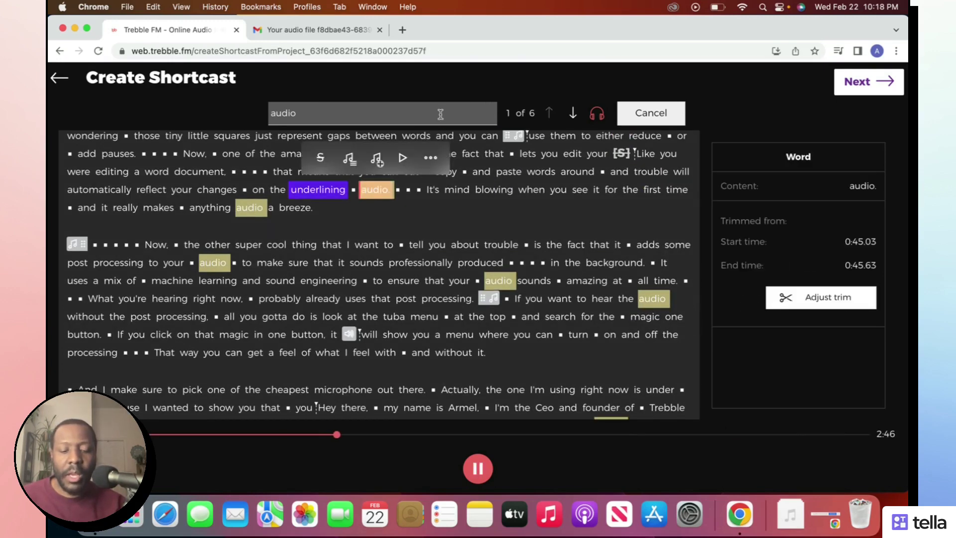
pyautogui.press('m')
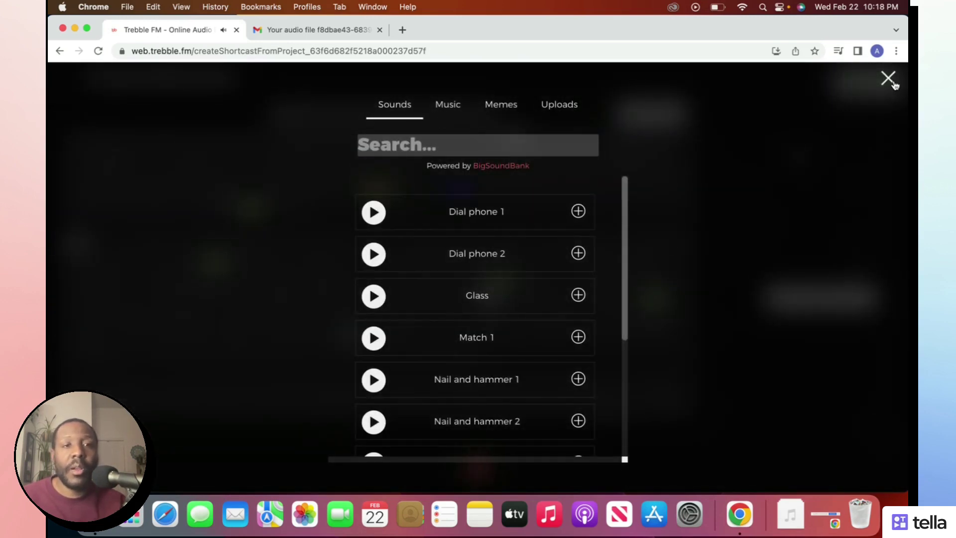
pyautogui.click(888, 78)
pyautogui.click(600, 122)
# - Search the transcript for the phrase "quality audio", and close the search
pyautogui.click(370, 114)
pyautogui.press('super+a')
pyautogui.press('BackSpace')
pyautogui.write('q')
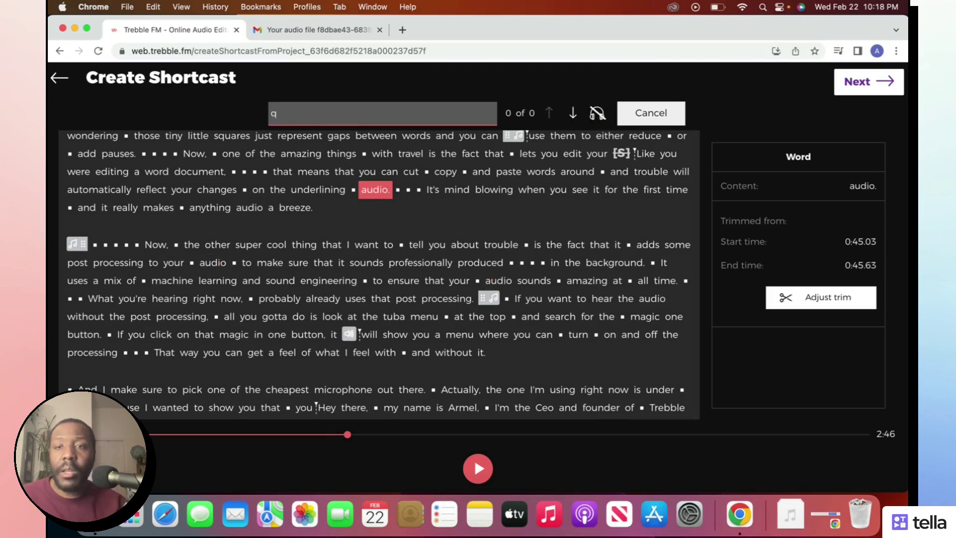
pyautogui.write('ual')
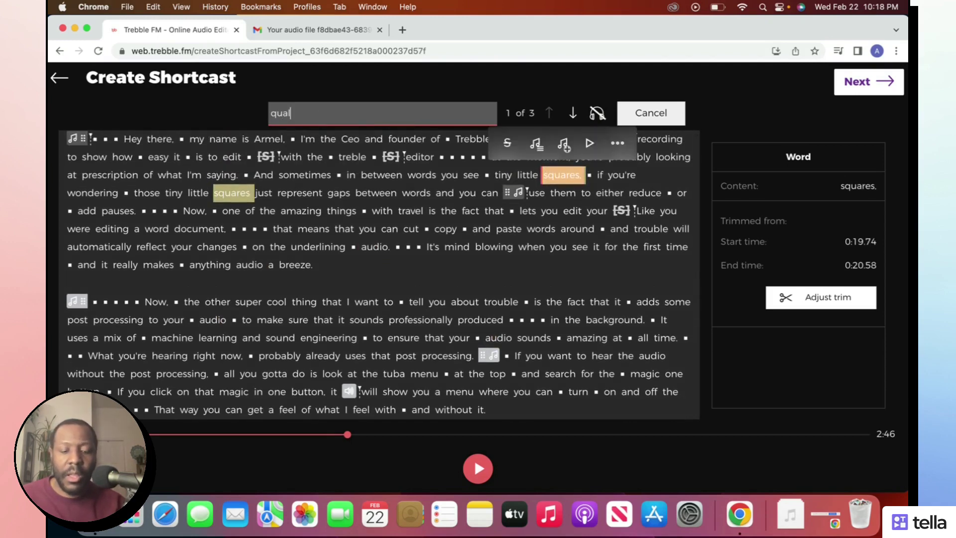
pyautogui.write('ity audio')
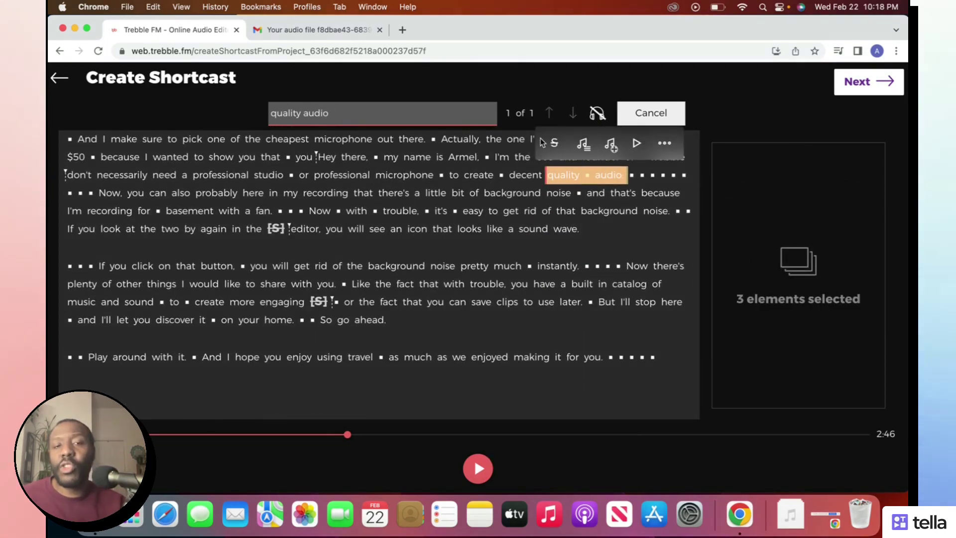
pyautogui.click(664, 113)
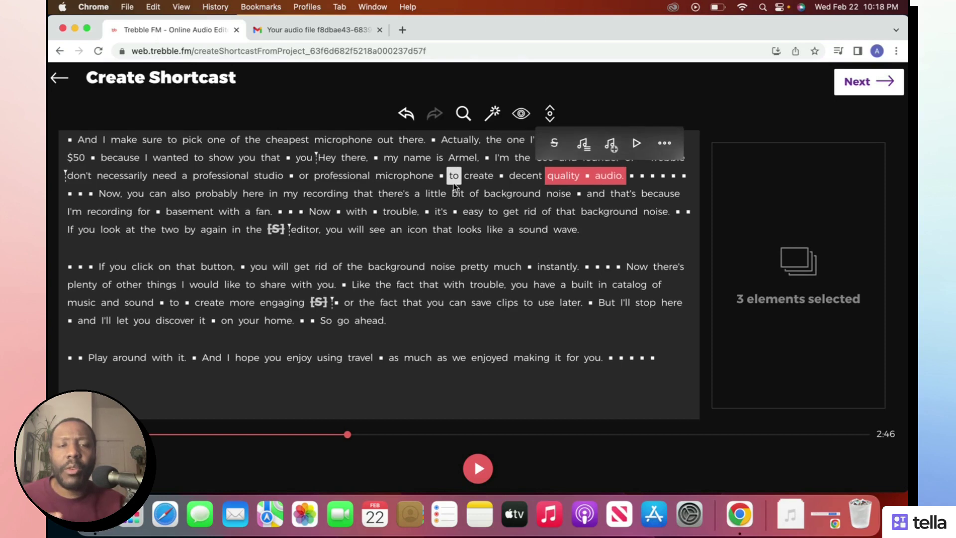
pyautogui.scroll(10, 452, 187)
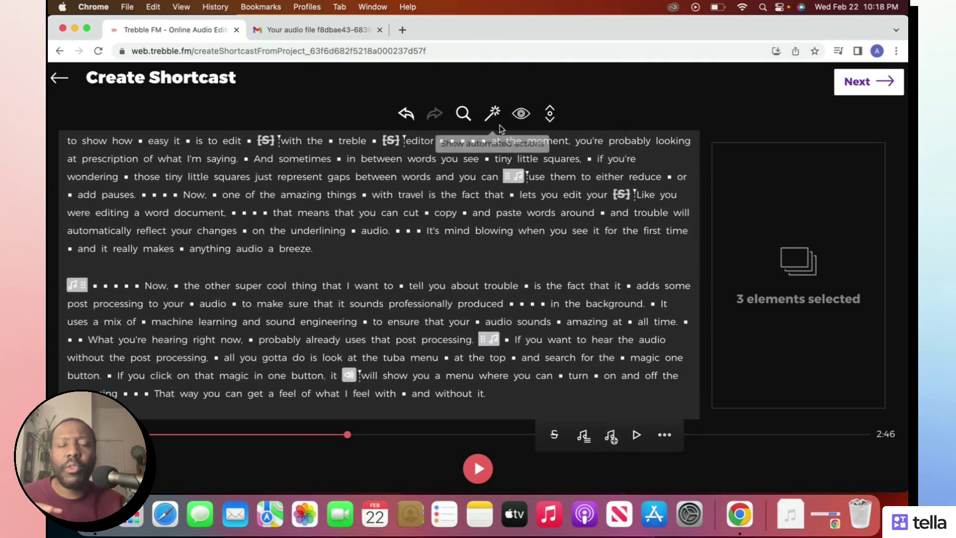
pyautogui.scroll(2, 457, 174)
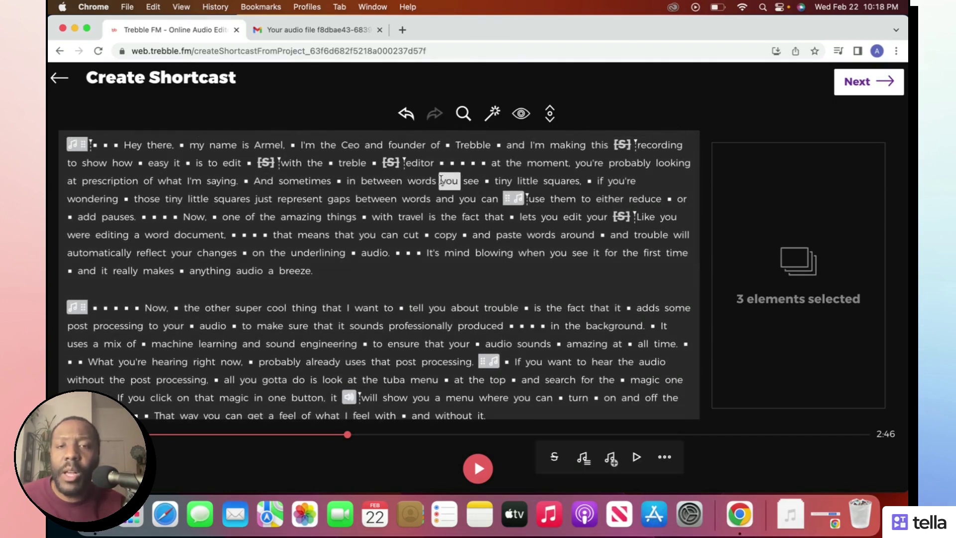
pyautogui.click(469, 119)
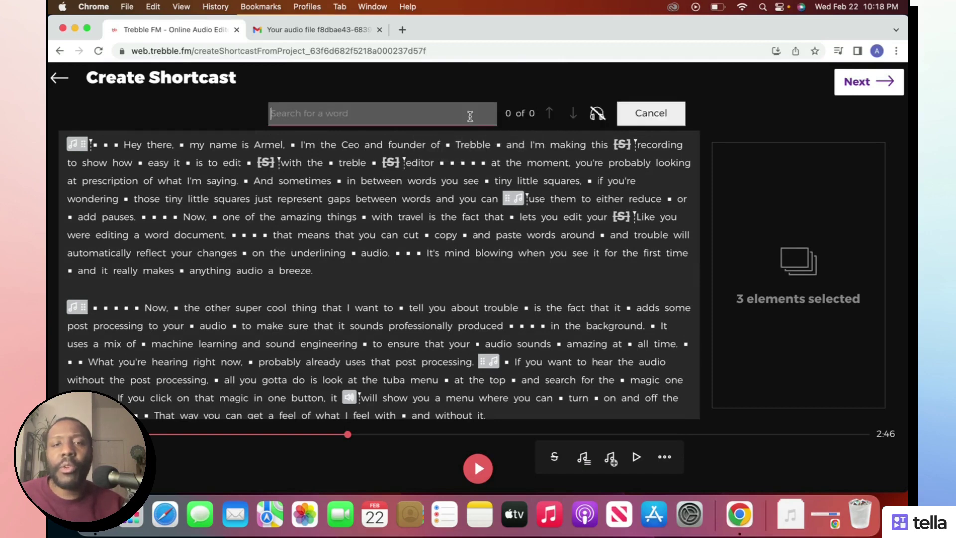
pyautogui.click(650, 111)
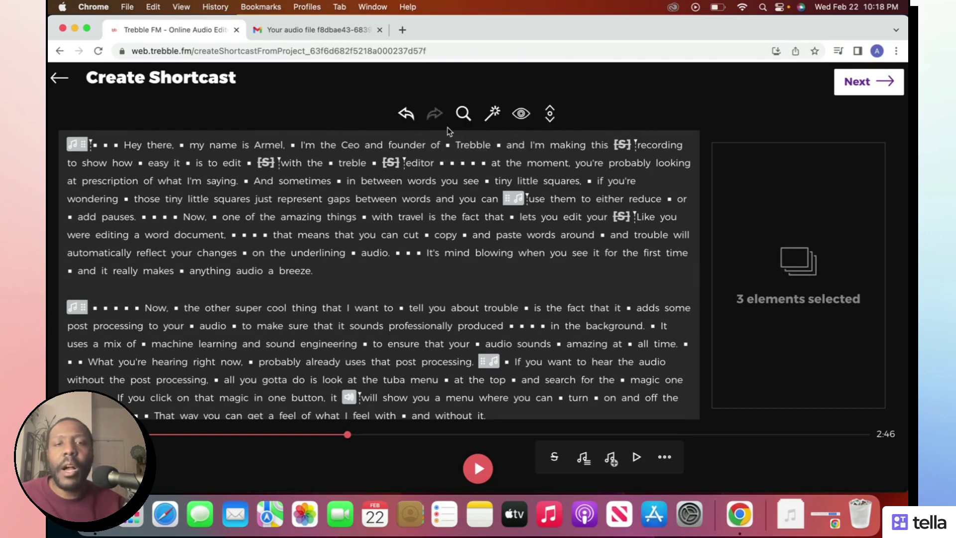
# - Run the automated deletion of filler words on the transcript
pyautogui.click(490, 120)
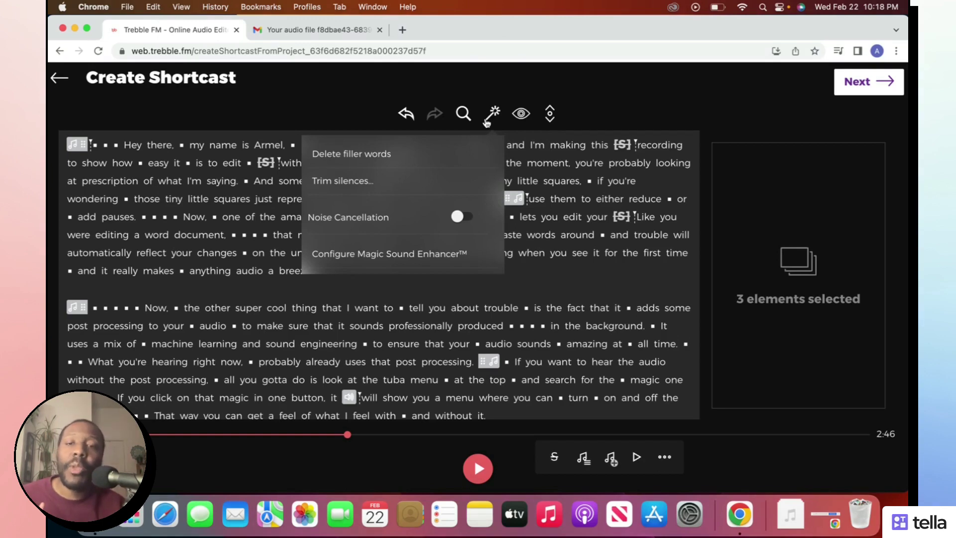
pyautogui.click(445, 156)
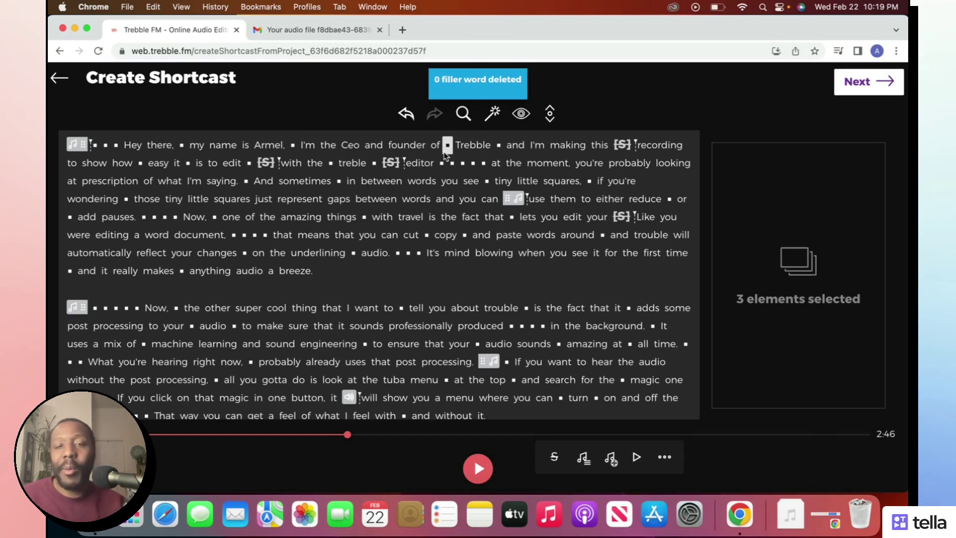
# - Trim all silences longer than 3 gaps across the transcript
pyautogui.click(494, 117)
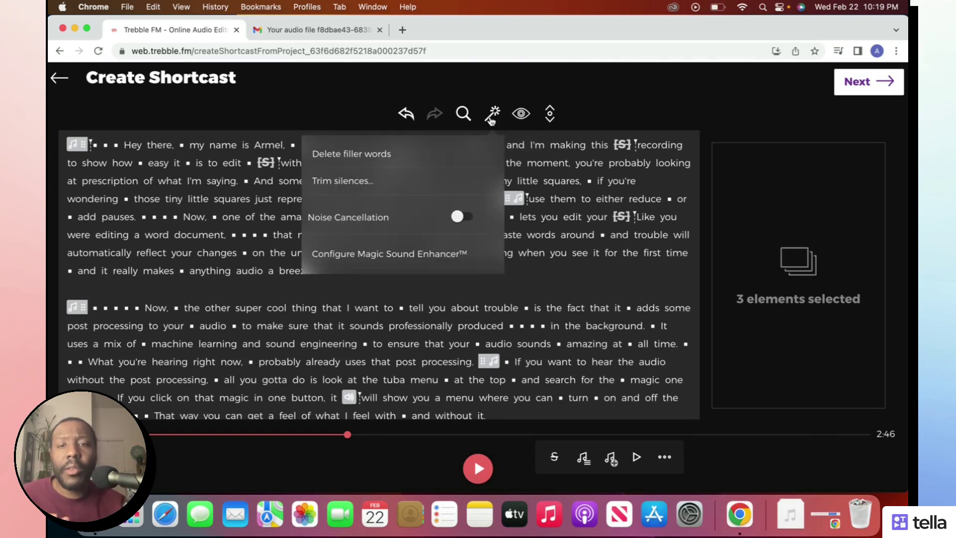
pyautogui.click(440, 178)
pyautogui.click(675, 187)
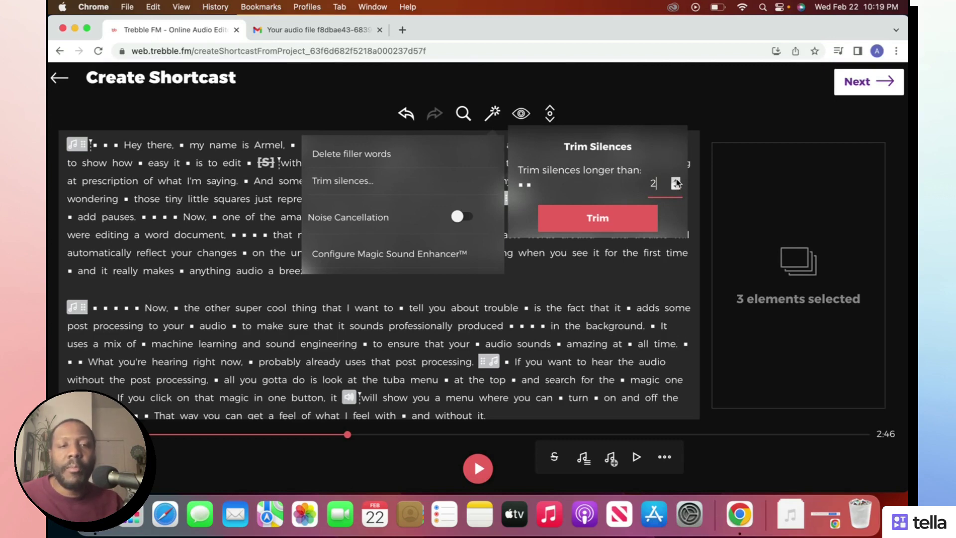
pyautogui.click(675, 181)
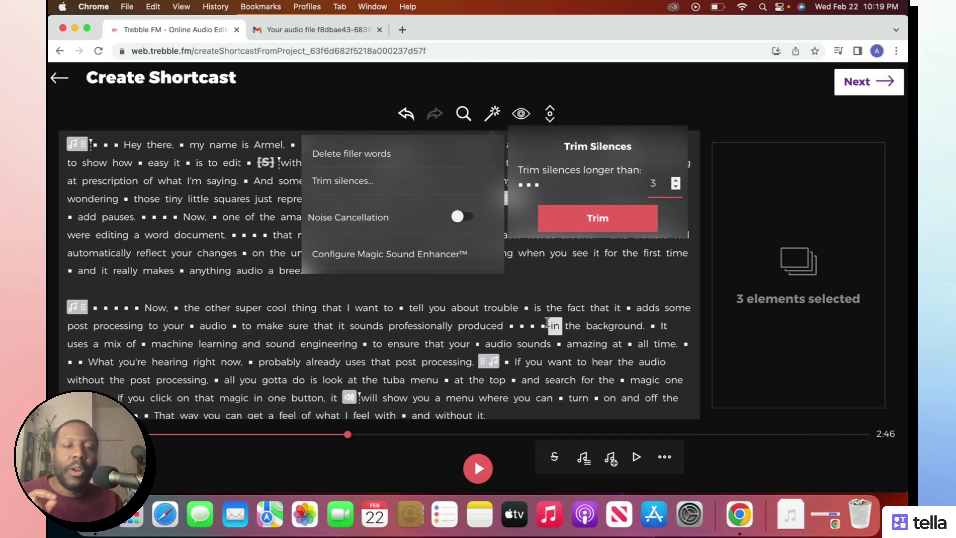
pyautogui.click(575, 230)
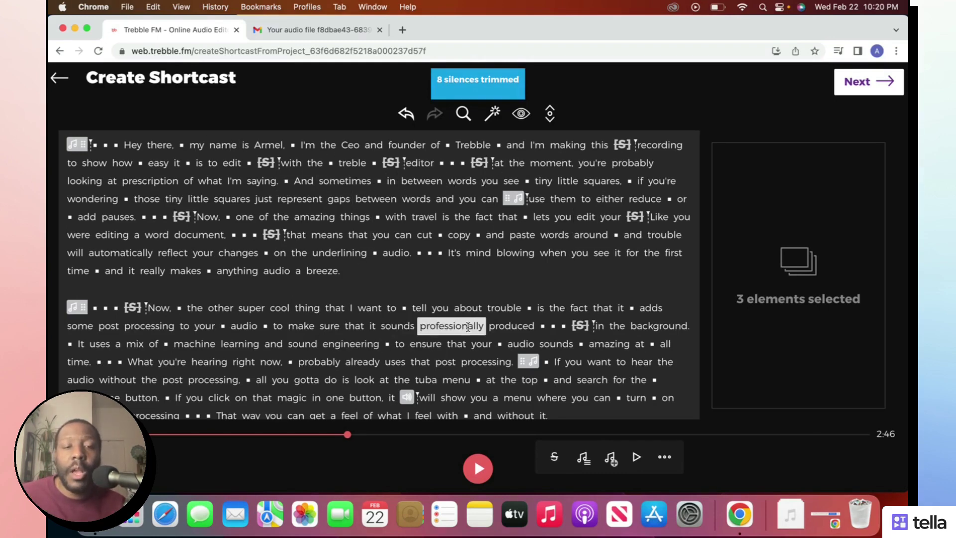
# - Play the second paragraph from "sure that it sounds" through "background", and restore the trimmed silence before "in the background"
pyautogui.click(327, 323)
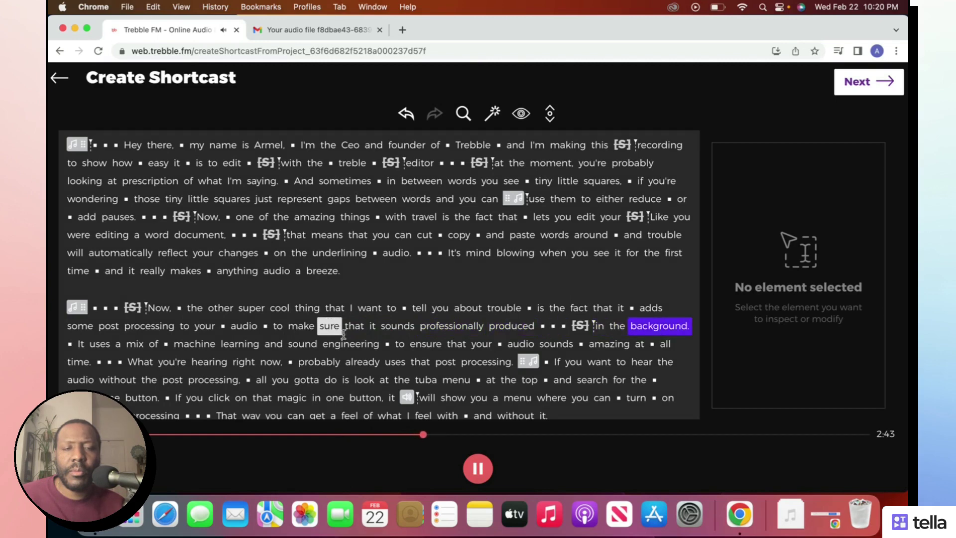
pyautogui.click(481, 469)
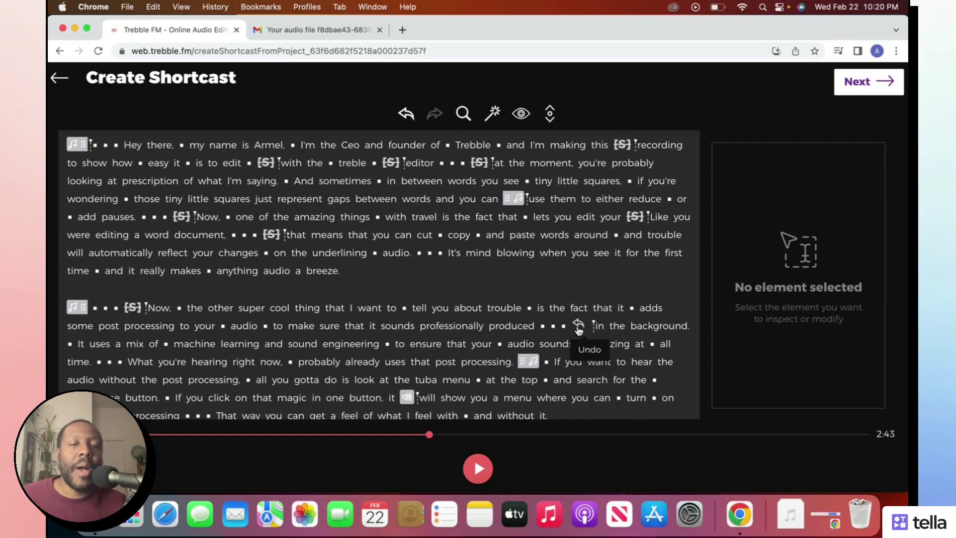
pyautogui.click(578, 328)
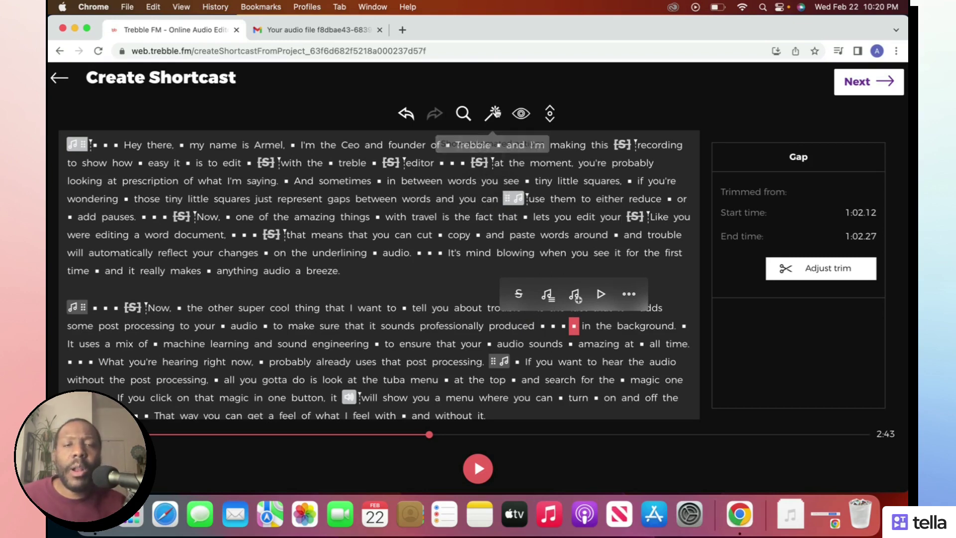
# - Turn on Noise Cancellation and play a short stretch of the recording to hear its effect
pyautogui.click(497, 112)
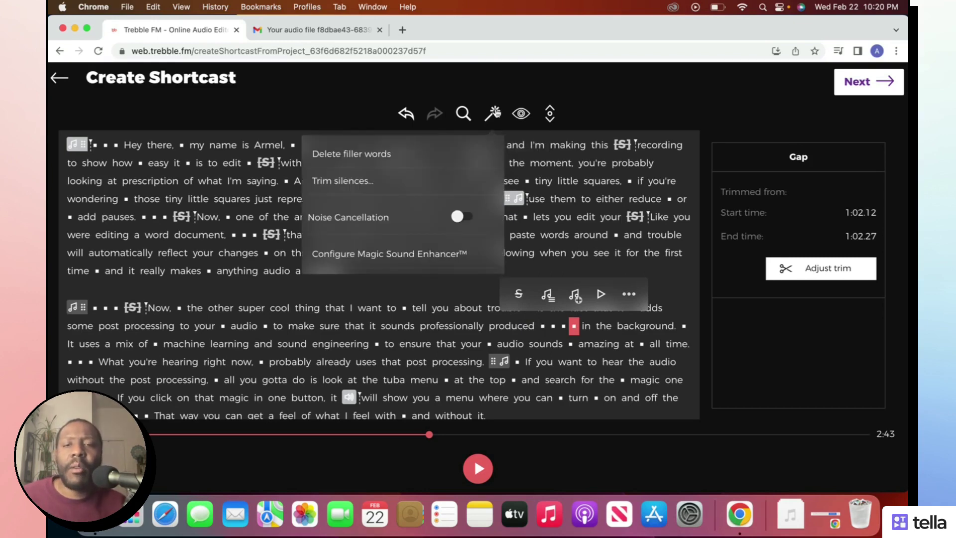
pyautogui.click(462, 217)
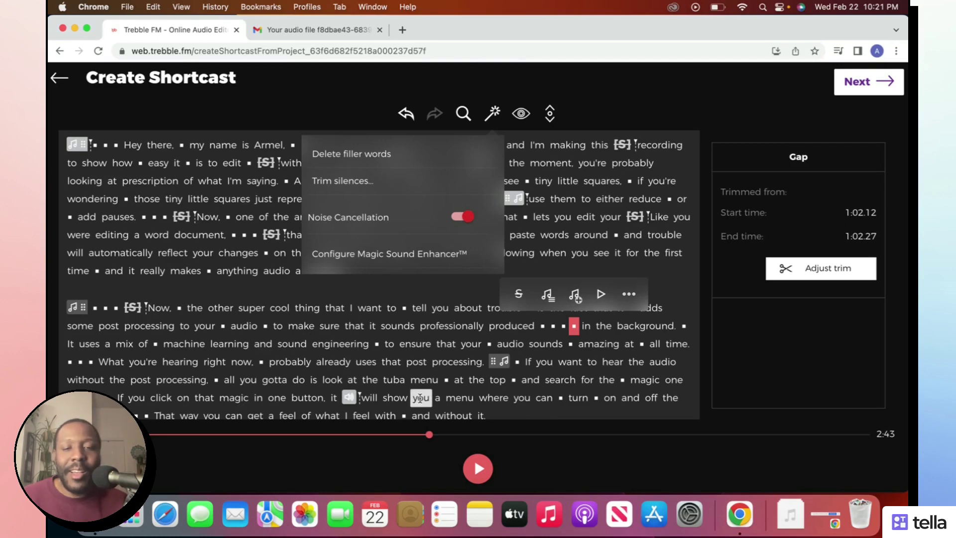
pyautogui.click(477, 466)
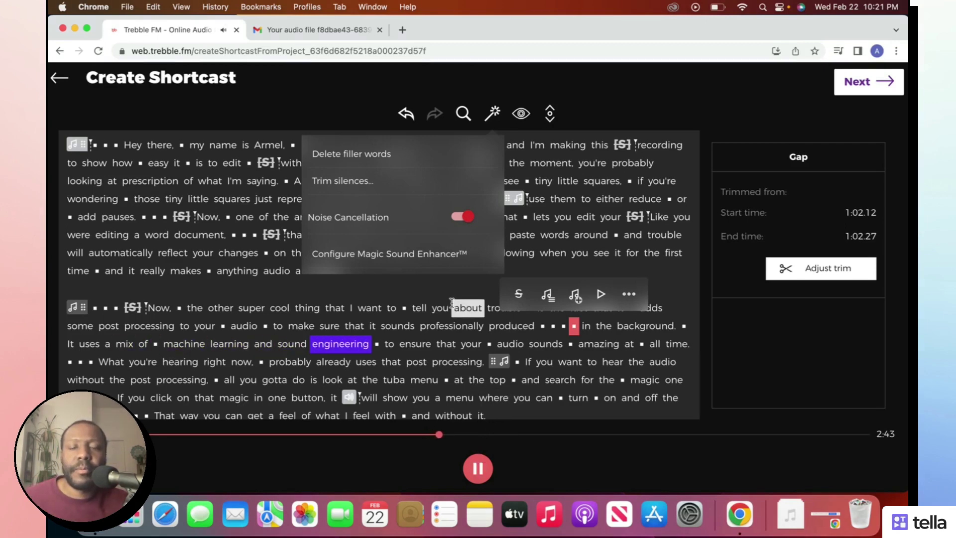
pyautogui.click(477, 468)
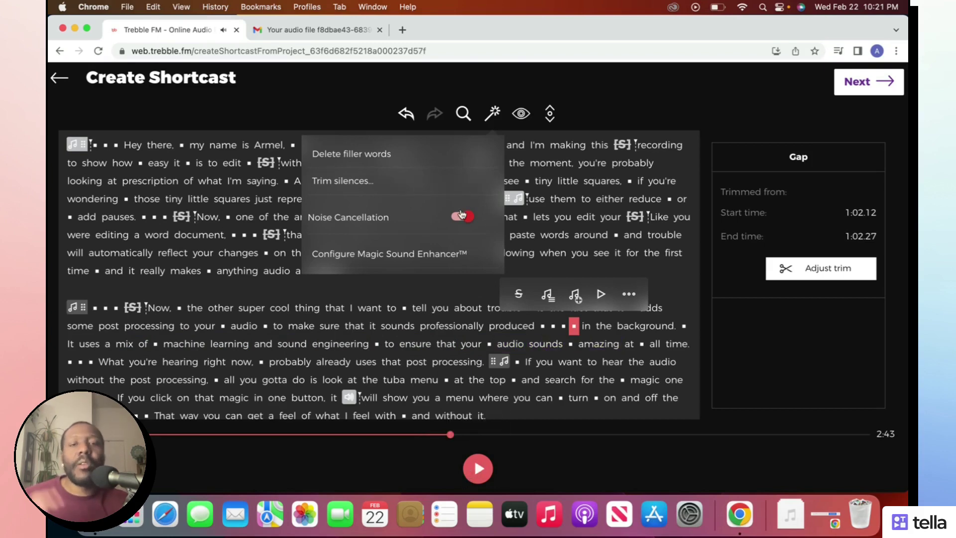
# - Enable the voice, music and sound FX enhancers of the Magic Sound Enhancer
pyautogui.click(409, 256)
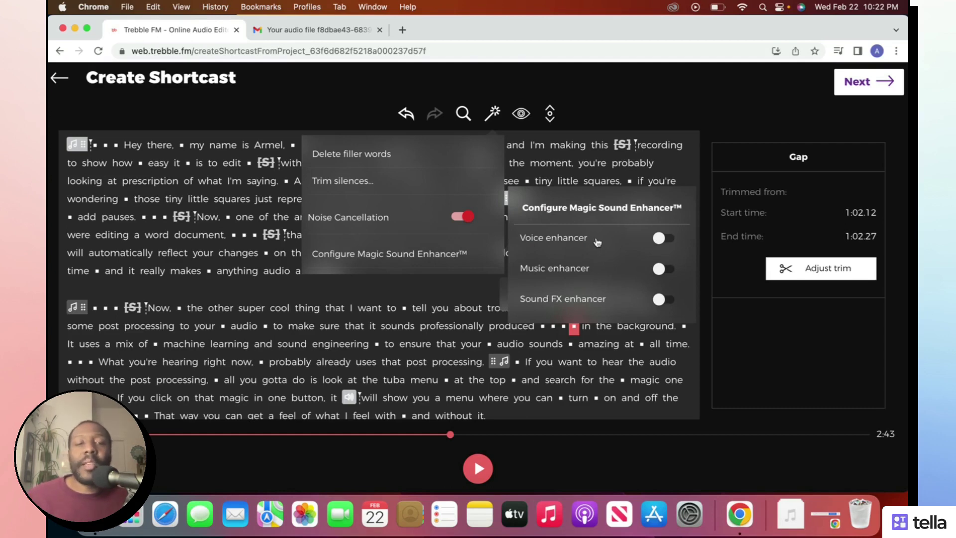
pyautogui.click(660, 239)
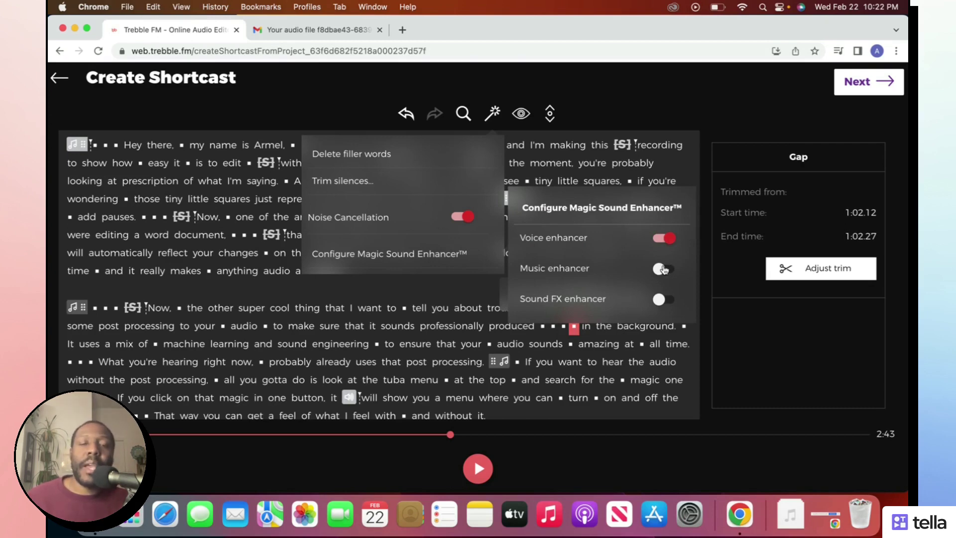
pyautogui.click(662, 269)
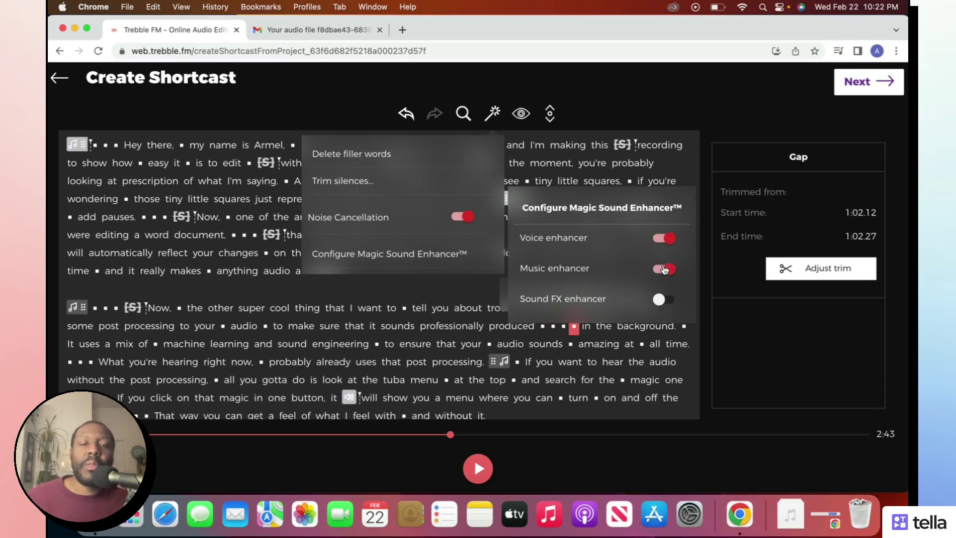
pyautogui.click(660, 301)
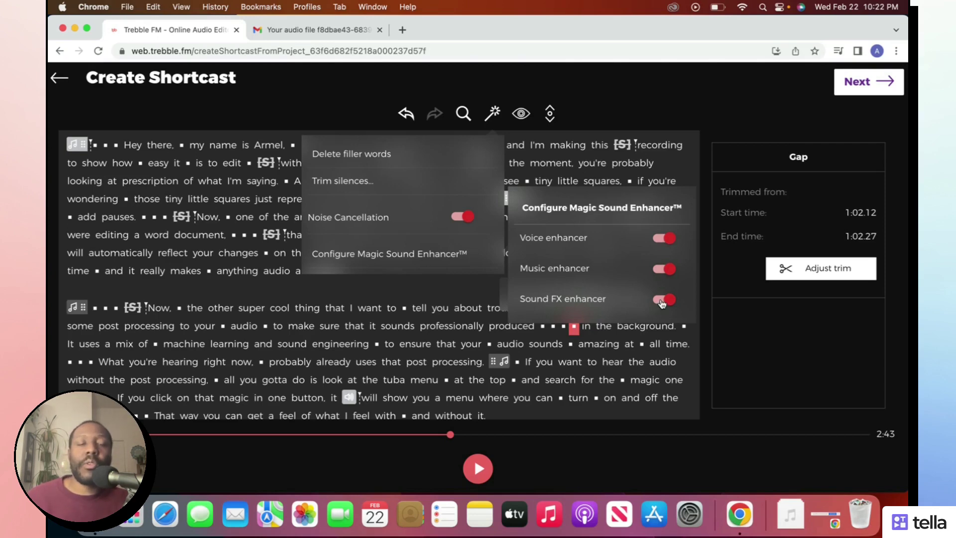
# - Listen to the enhanced audio briefly, starting from the word "those" before "tiny little squares"
pyautogui.click(147, 198)
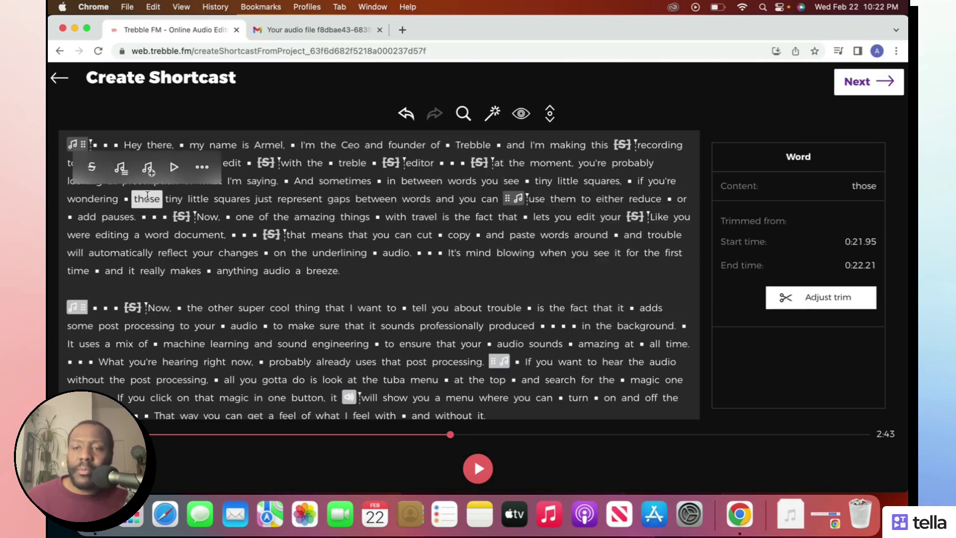
pyautogui.click(173, 167)
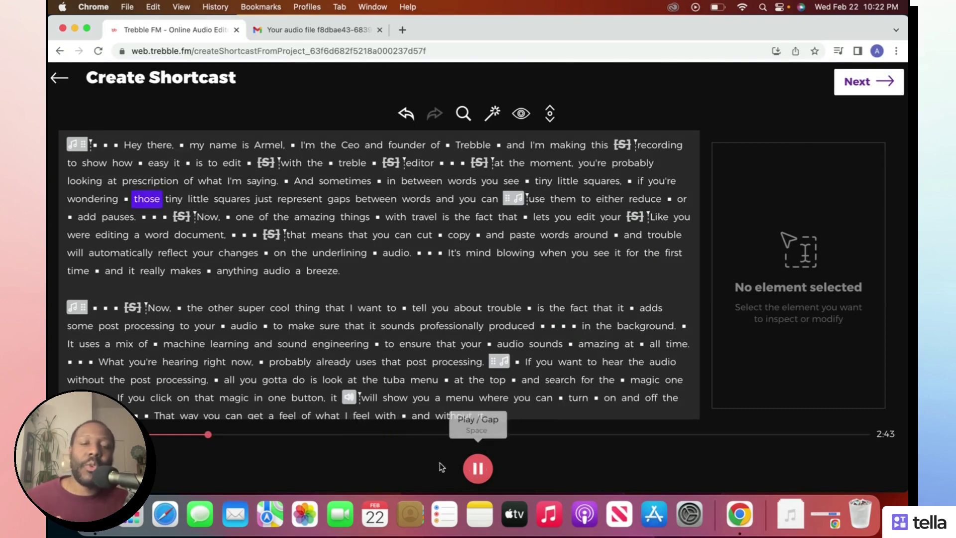
pyautogui.click(476, 471)
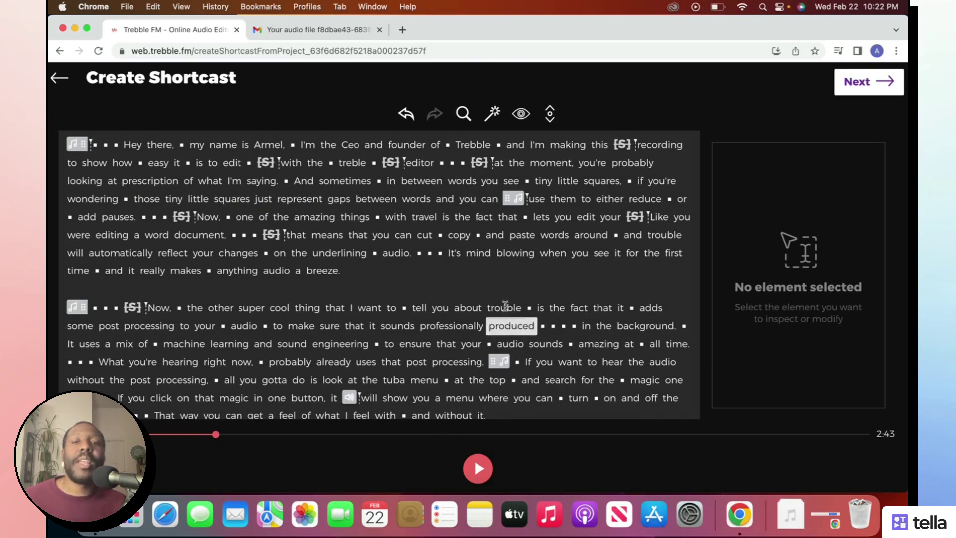
# - Hide the ignored content and the word gaps in the transcript view, and look over the cleaned-up text
pyautogui.click(521, 114)
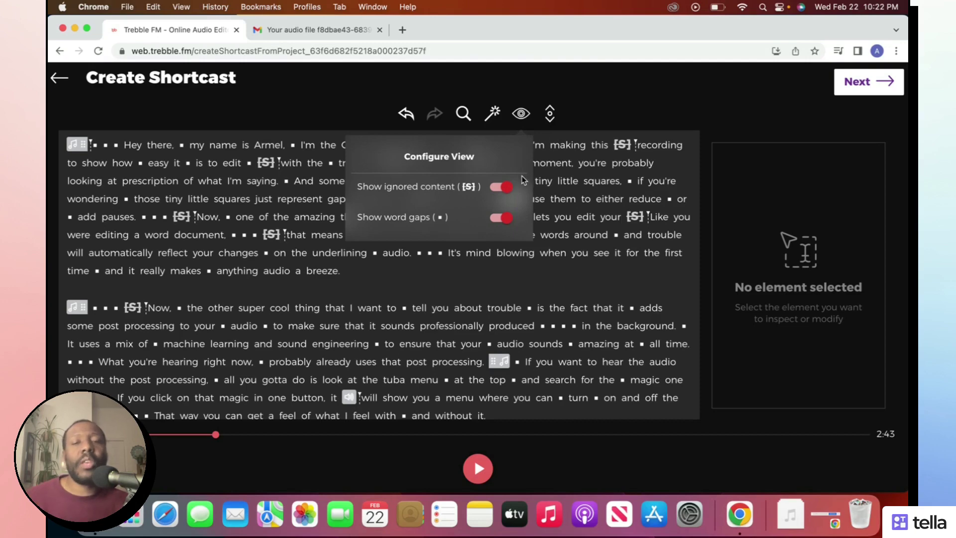
pyautogui.click(503, 188)
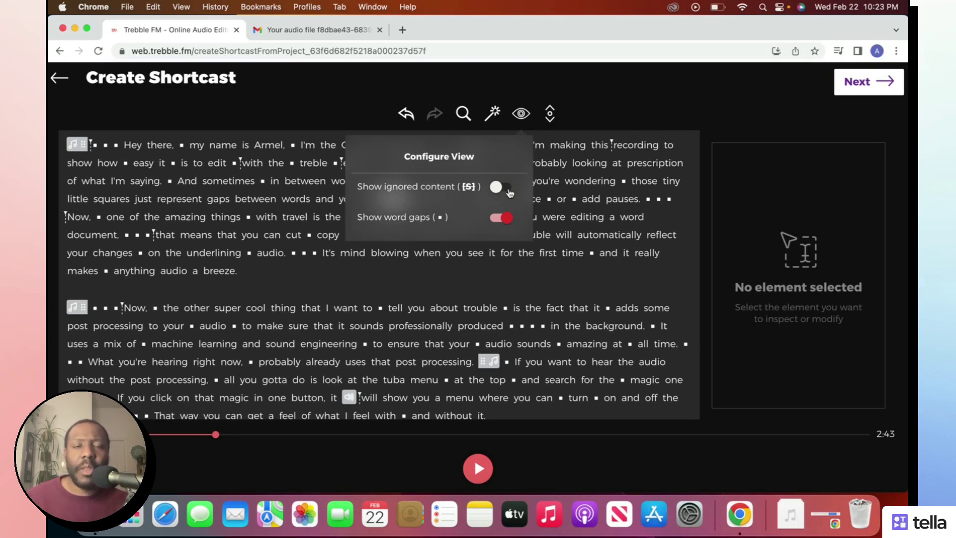
pyautogui.click(505, 219)
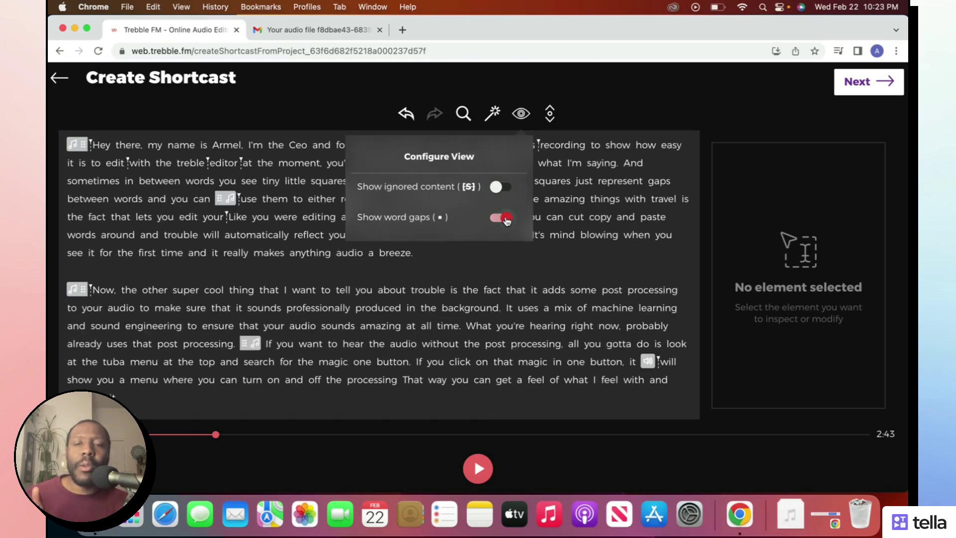
pyautogui.click(591, 85)
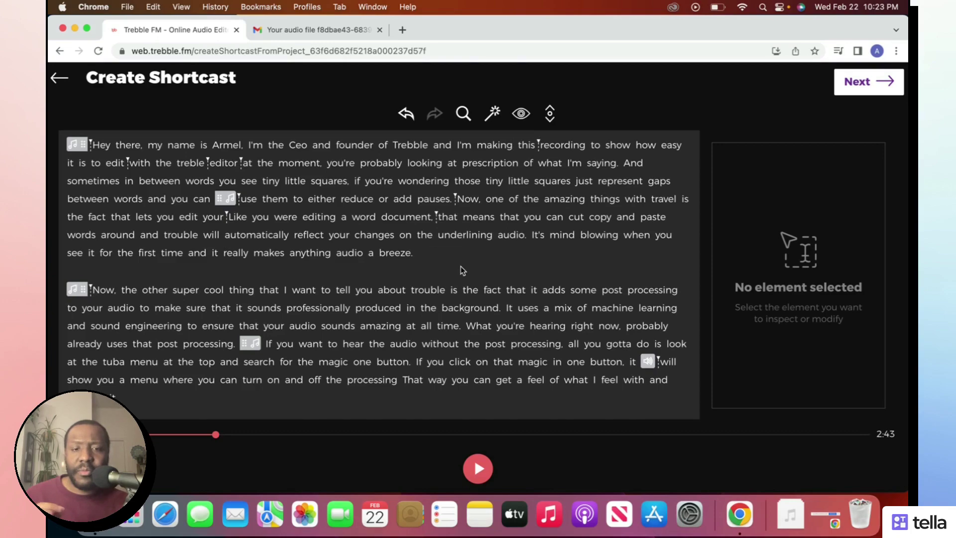
pyautogui.scroll(-10, 460, 265)
pyautogui.scroll(10, 468, 234)
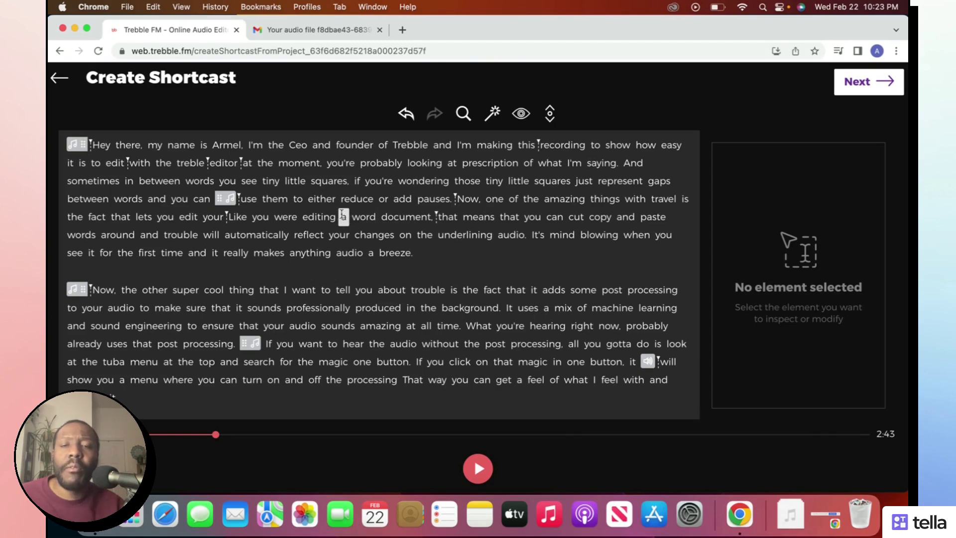
pyautogui.click(376, 232)
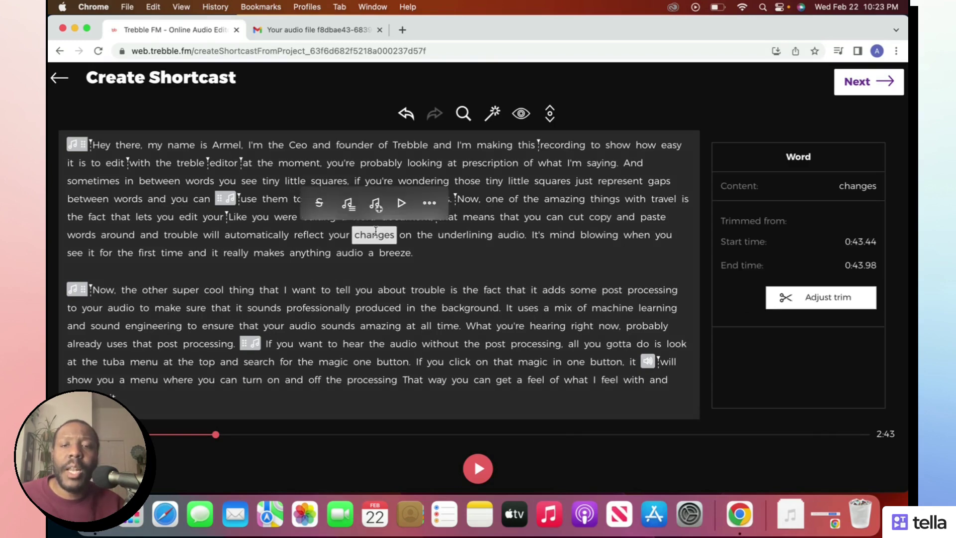
pyautogui.keyDown('shift'); pyautogui.click(296, 200); pyautogui.keyUp('shift')
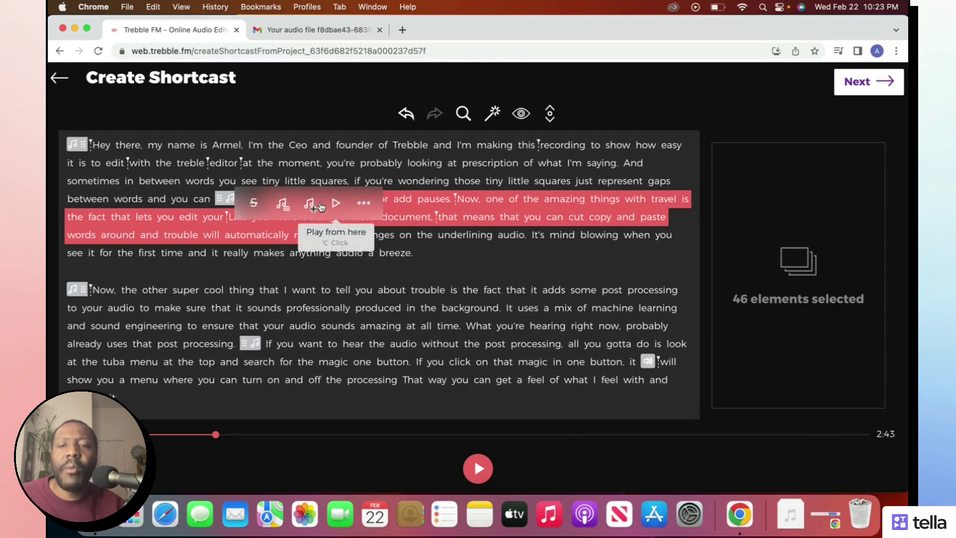
pyautogui.click(478, 217)
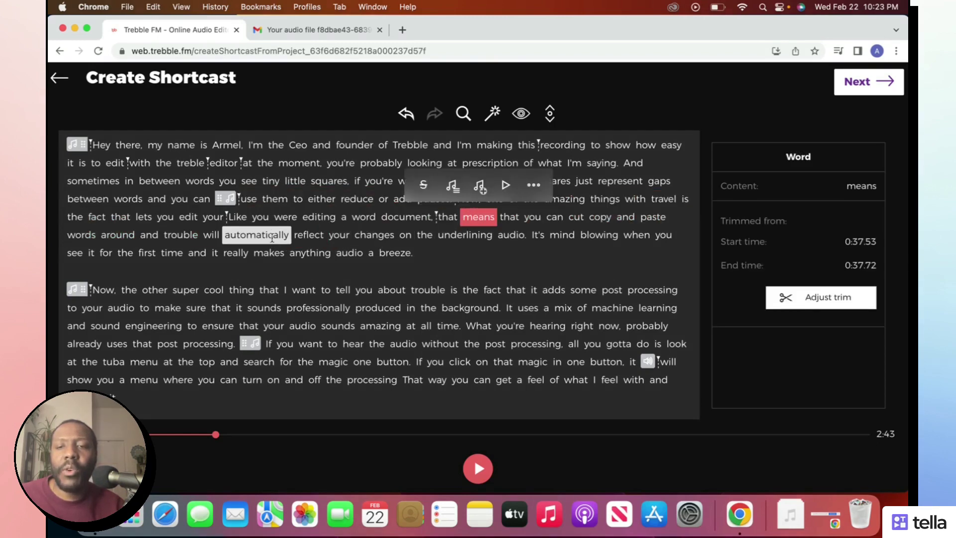
pyautogui.click(373, 235)
# - Download the audio of the passage from "Like you were editing" to "anything audio a breeze"
pyautogui.moveTo(243, 216); pyautogui.dragTo(381, 249)
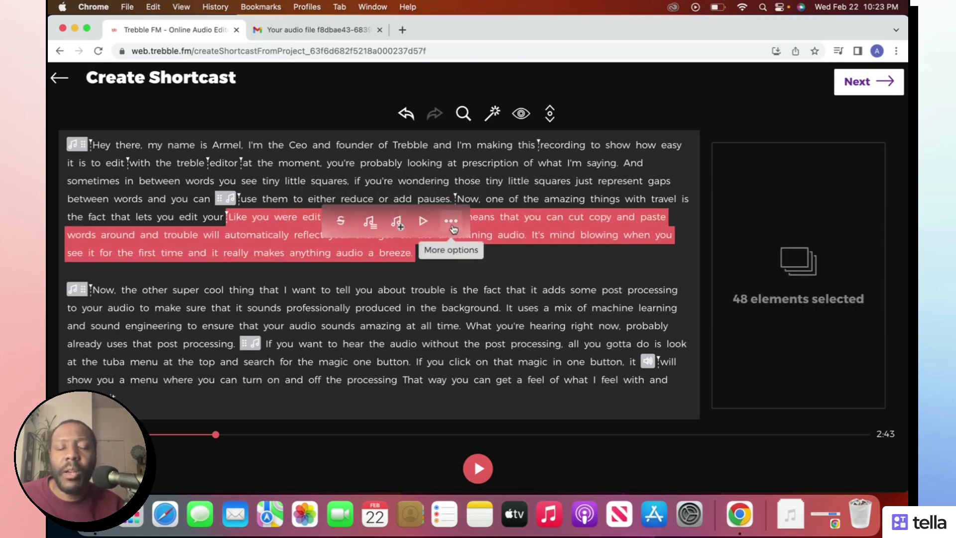
pyautogui.click(452, 227)
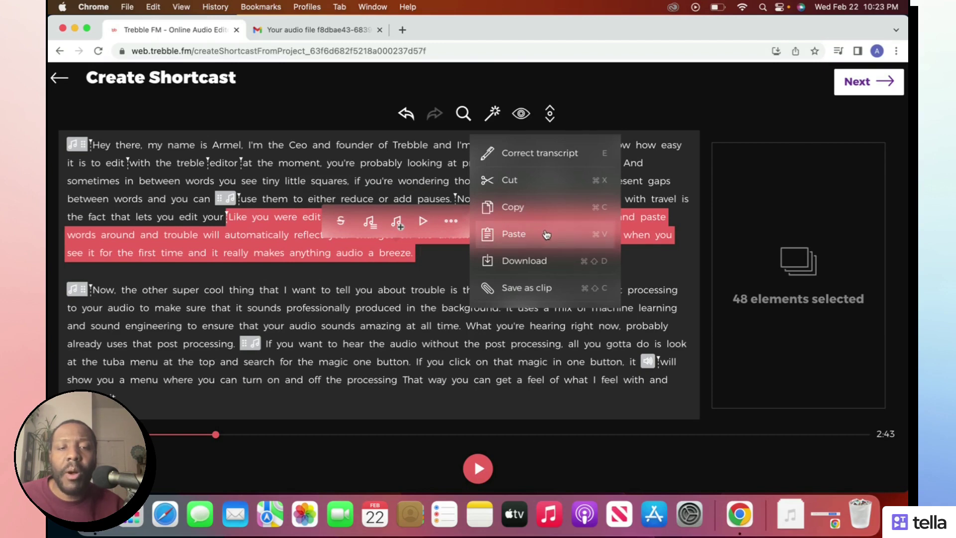
pyautogui.click(534, 261)
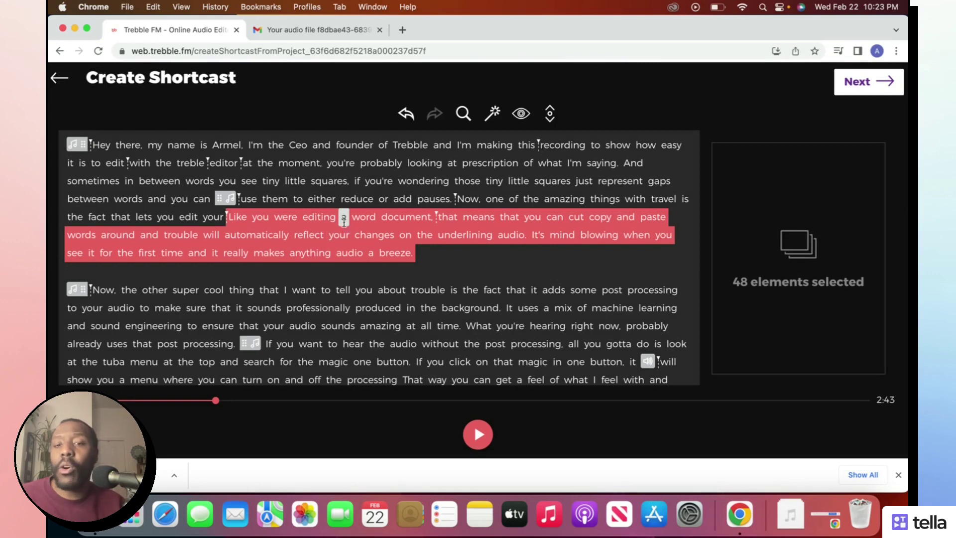
pyautogui.click(344, 219)
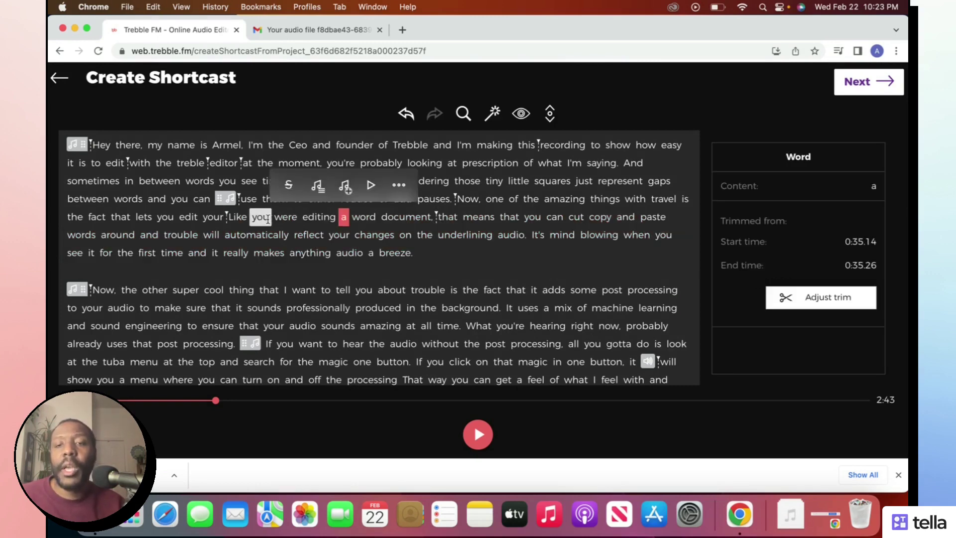
pyautogui.click(419, 271)
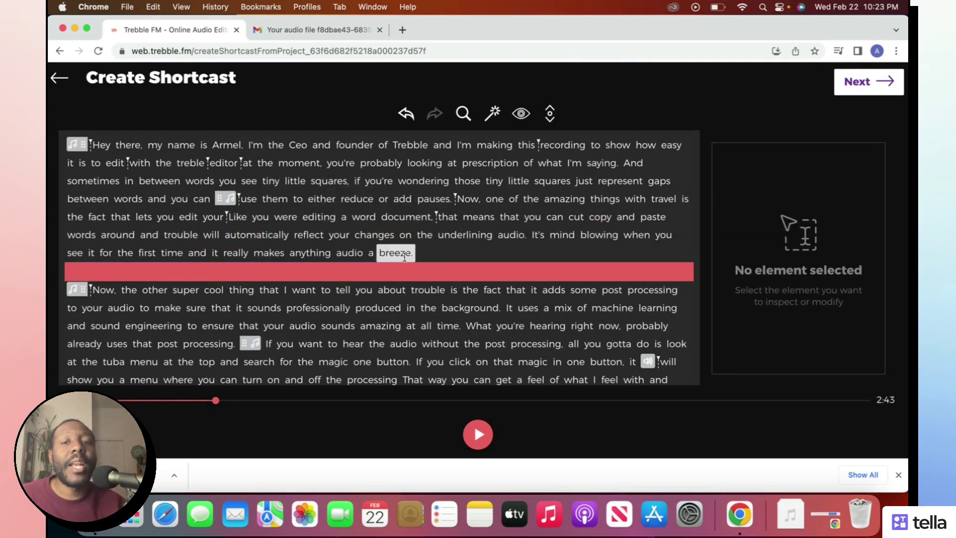
pyautogui.click(404, 254)
pyautogui.keyDown('shift'); pyautogui.click(277, 233); pyautogui.keyUp('shift')
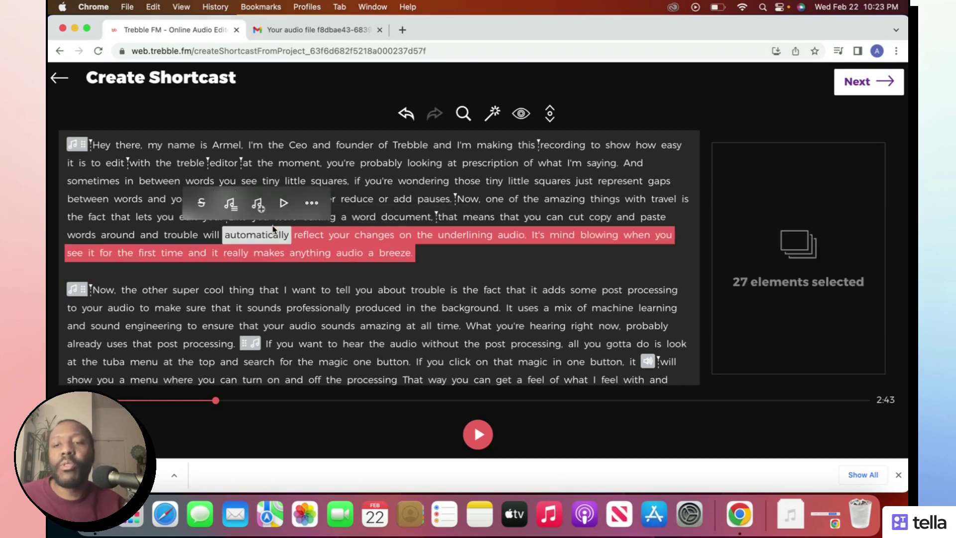
pyautogui.click(423, 182)
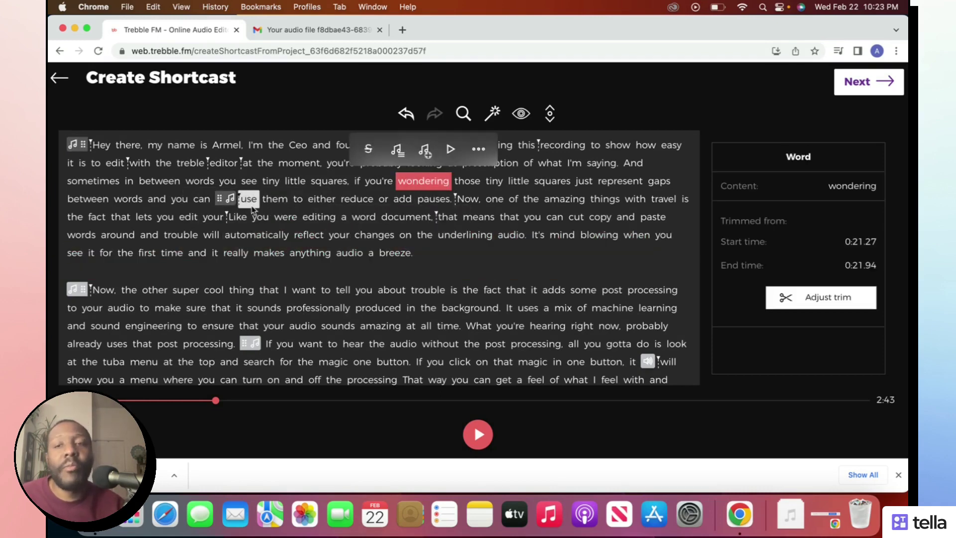
# - Save the passage from the opening "Hey there" through the word "use" as a reusable clip named "My nice intro"
pyautogui.moveTo(254, 201); pyautogui.dragTo(94, 145)
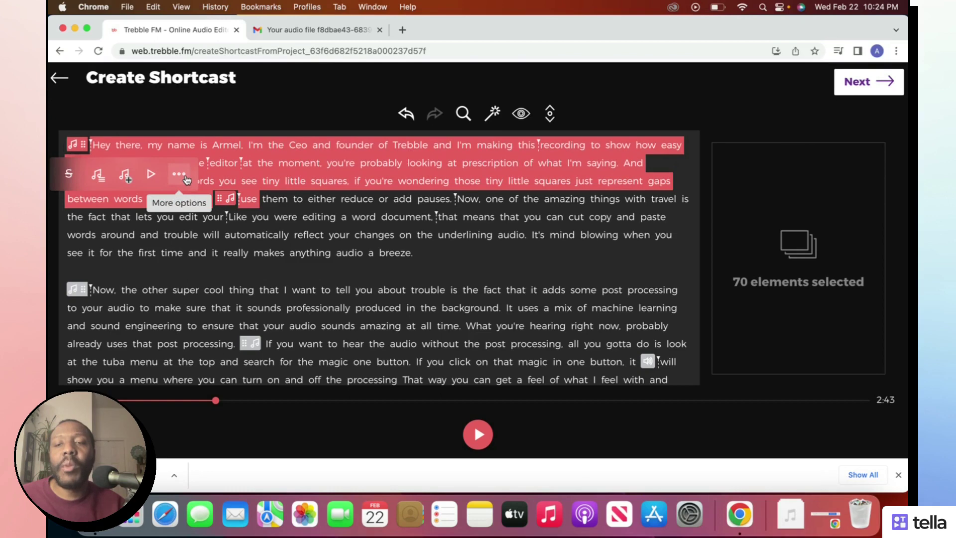
pyautogui.click(179, 174)
pyautogui.click(312, 238)
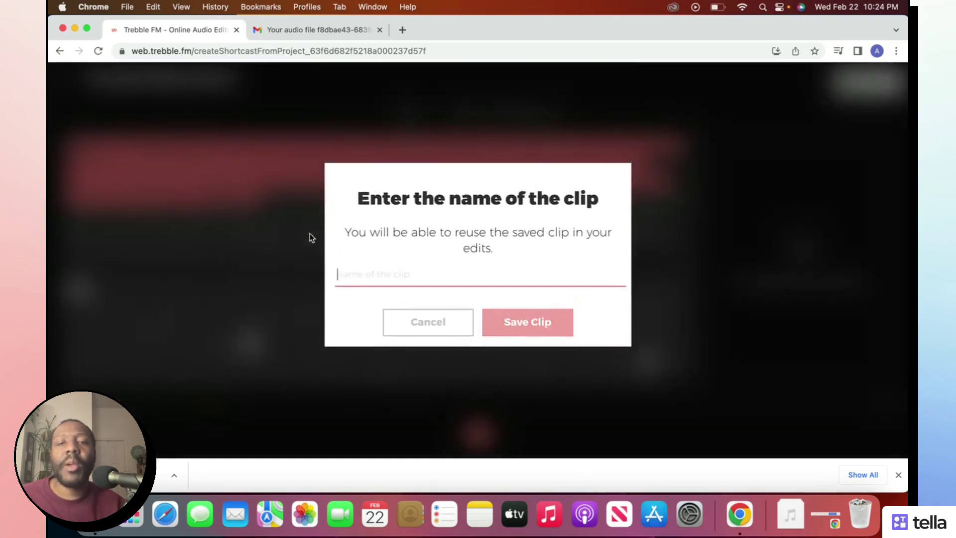
pyautogui.write('My')
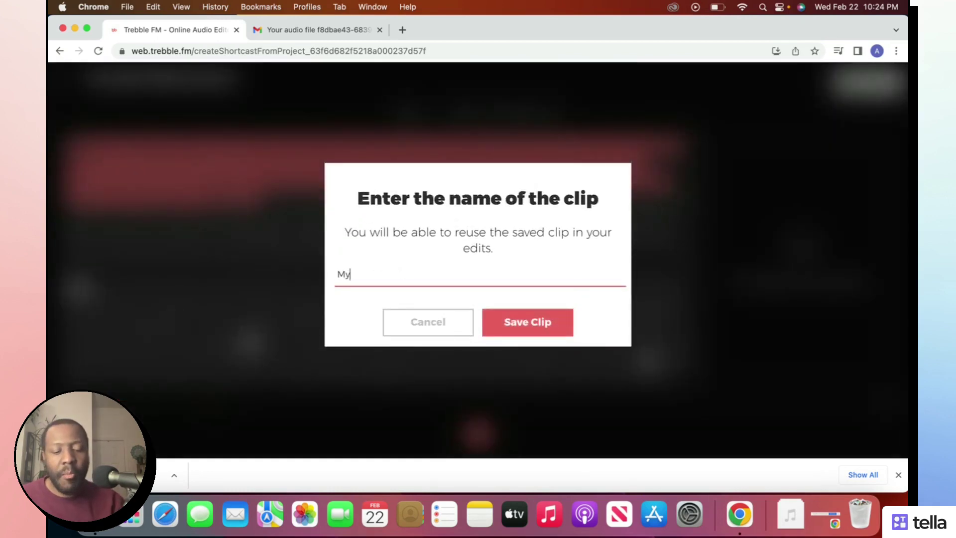
pyautogui.write(' nice intro')
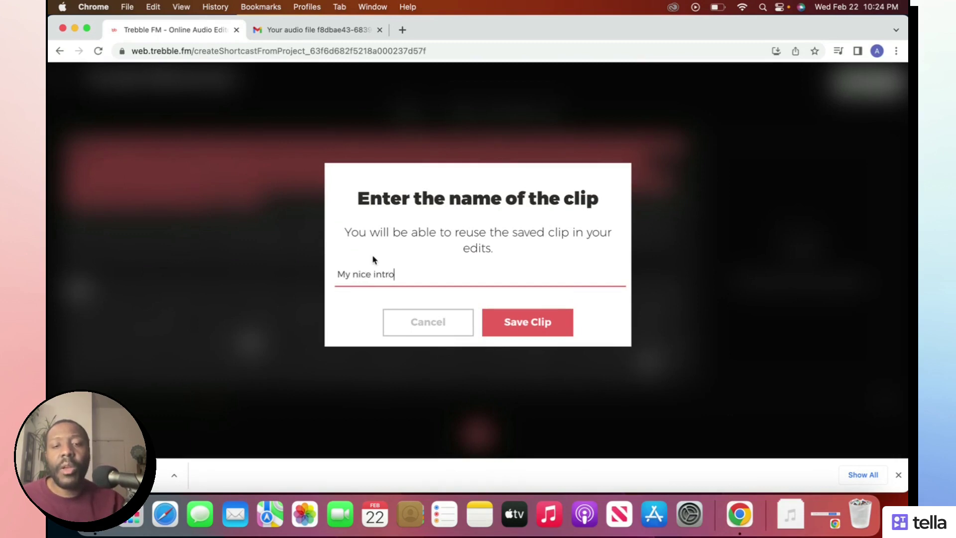
pyautogui.click(541, 320)
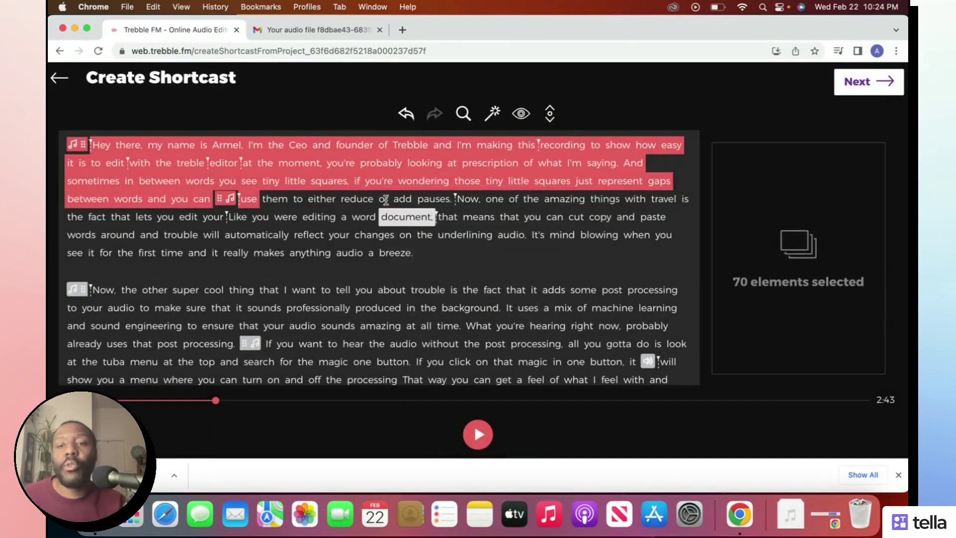
# - Check the uploaded sounds available for insertion at the word "reduce" for the saved clip, without inserting anything
pyautogui.click(356, 207)
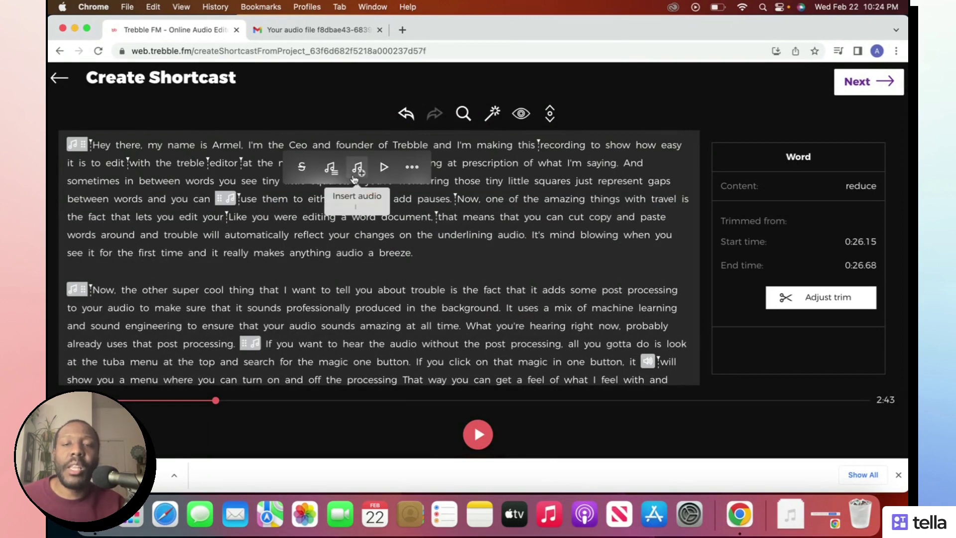
pyautogui.click(358, 171)
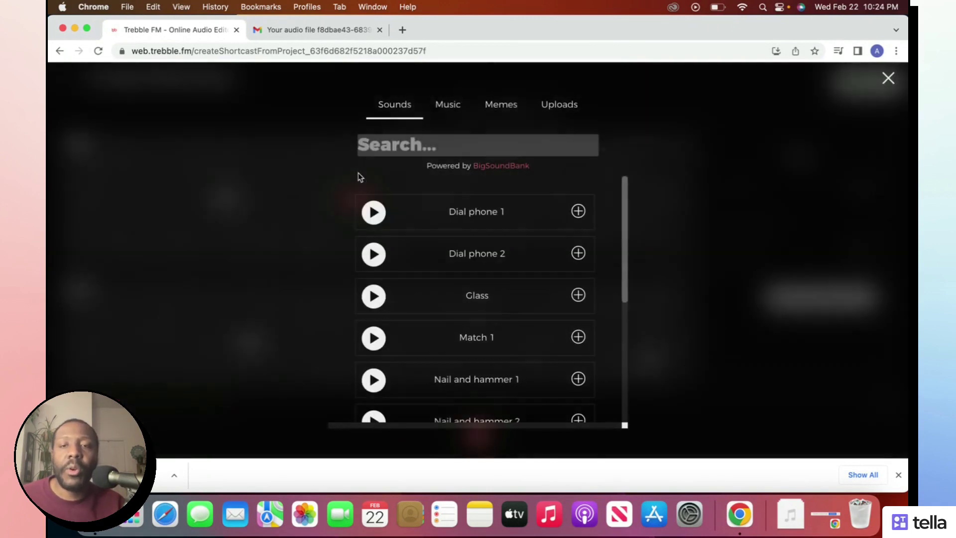
pyautogui.click(557, 112)
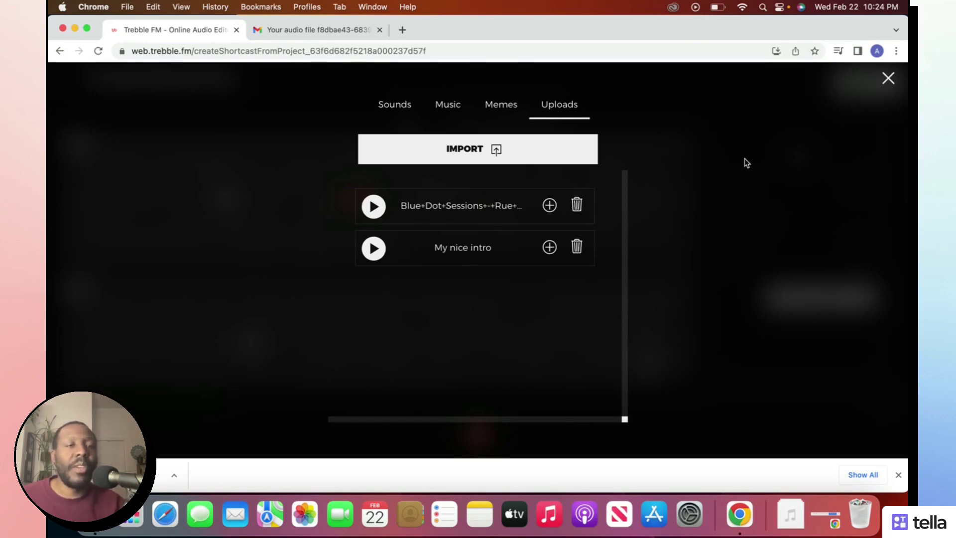
pyautogui.click(888, 79)
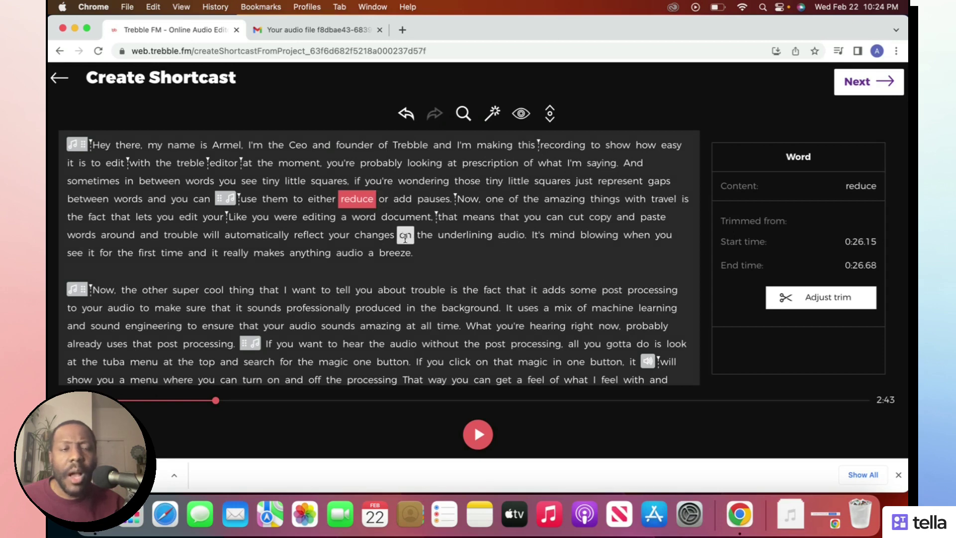
# - Copy the passage from "other super cool thing" to "in the background", paste it into the Gmail tab's address bar, and return to the editor
pyautogui.scroll(-4, 405, 239)
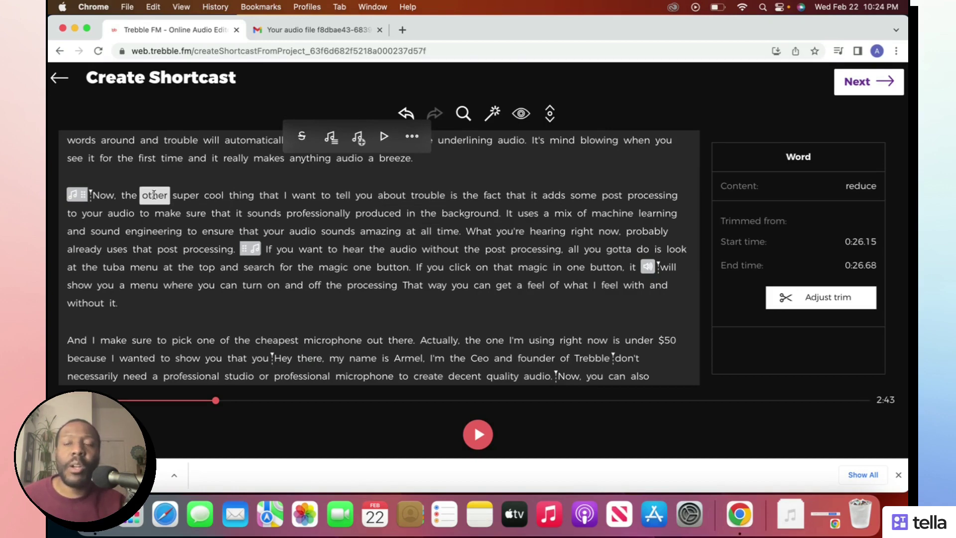
pyautogui.moveTo(154, 194); pyautogui.dragTo(465, 211)
pyautogui.press('super+c')
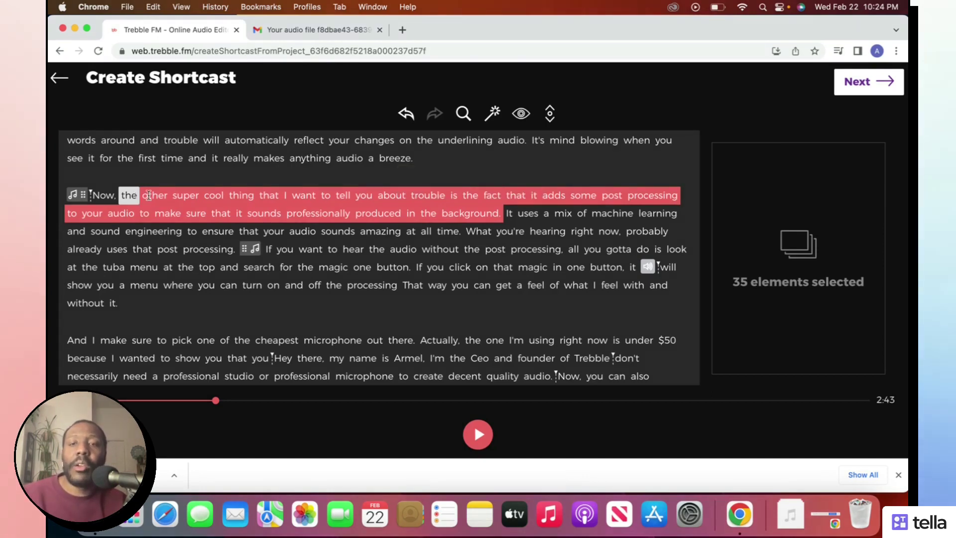
pyautogui.click(356, 31)
pyautogui.click(407, 50)
pyautogui.press('super+v')
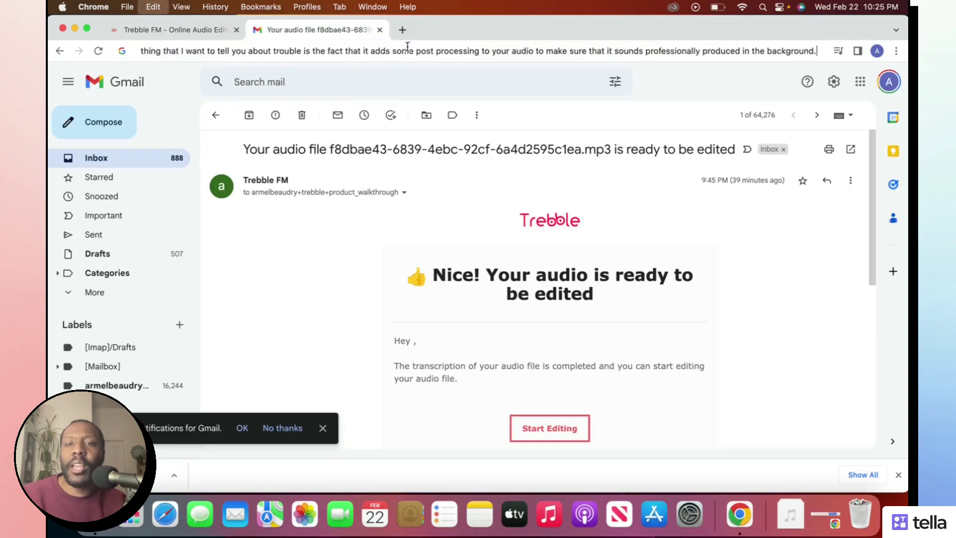
pyautogui.click(194, 32)
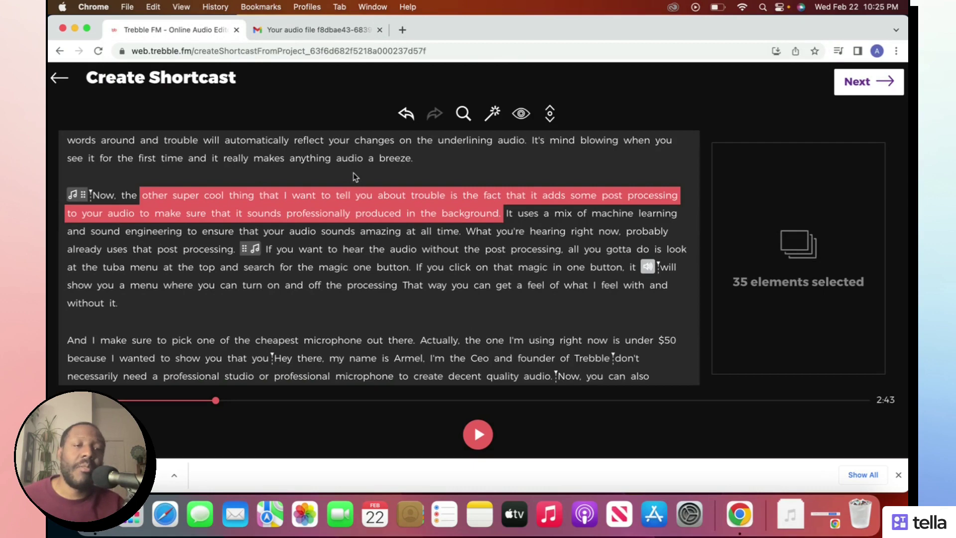
# - Dismiss the downloads bar, title the shortcast "My first trebble edit", and finish it with the notes left empty
pyautogui.scroll(-3, 401, 272)
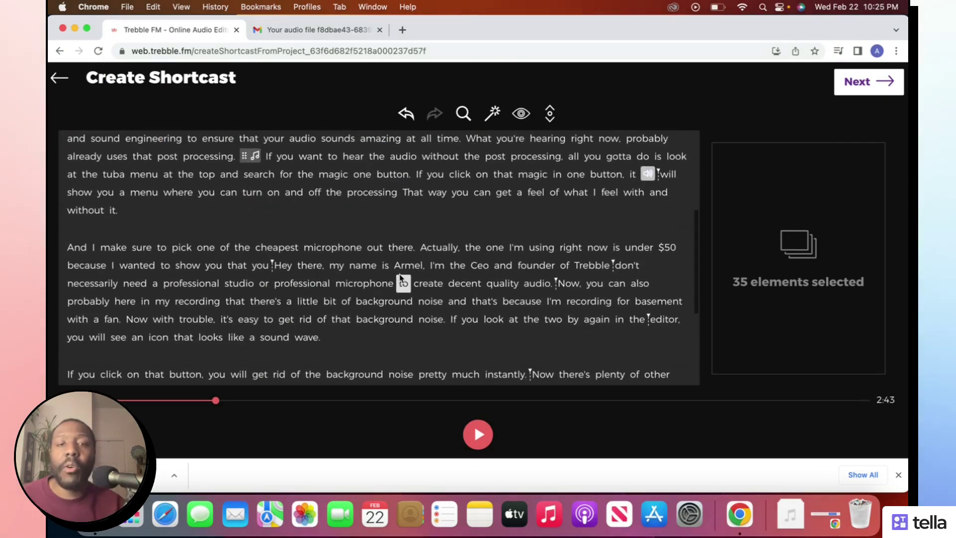
pyautogui.scroll(6, 401, 277)
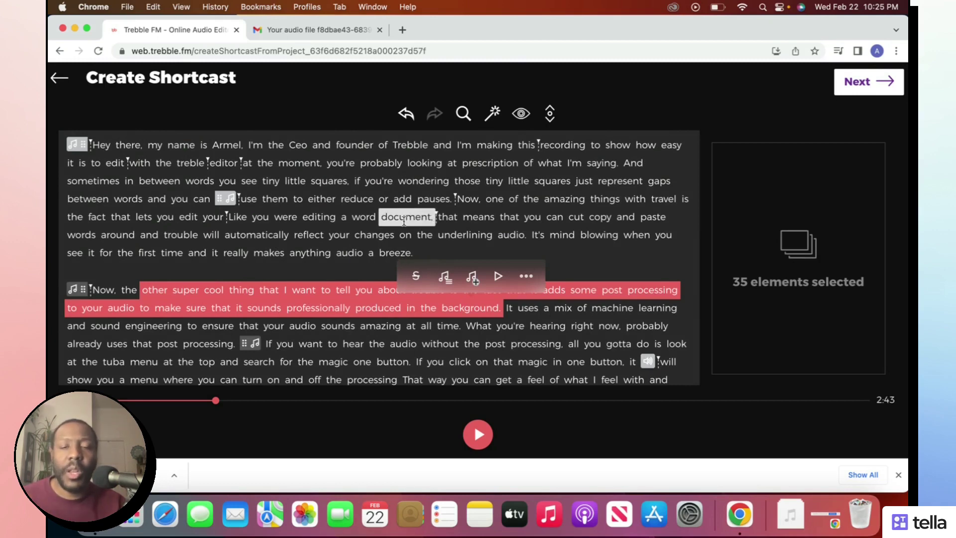
pyautogui.click(899, 474)
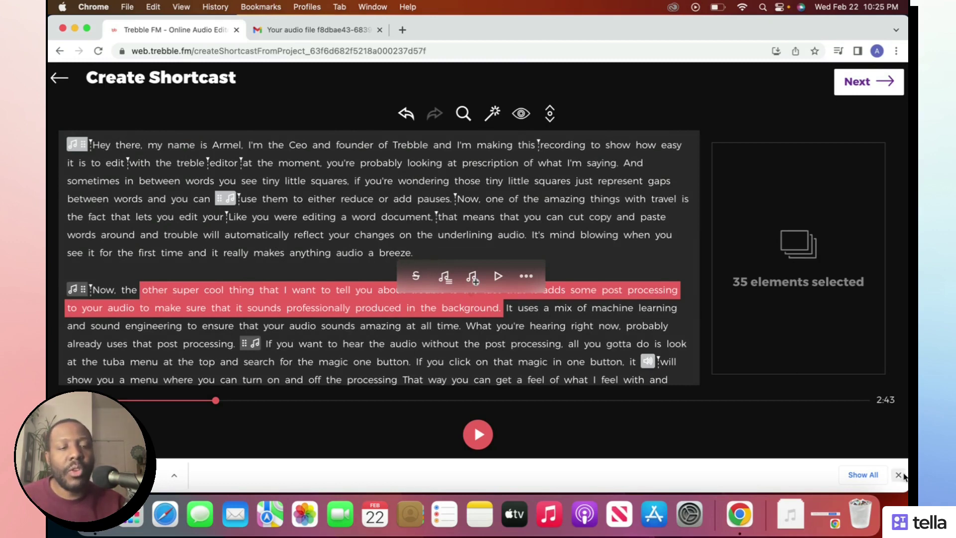
pyautogui.click(846, 81)
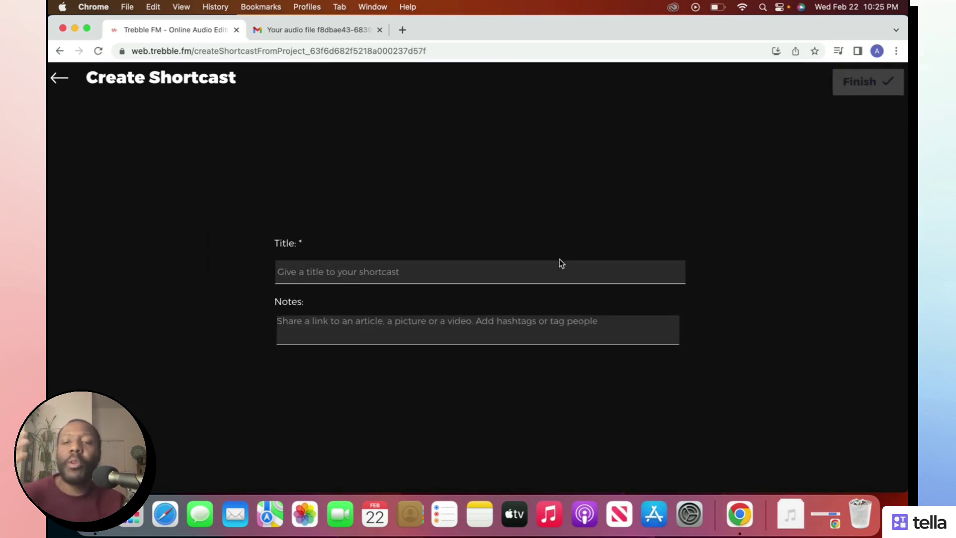
pyautogui.click(552, 267)
pyautogui.write('My first')
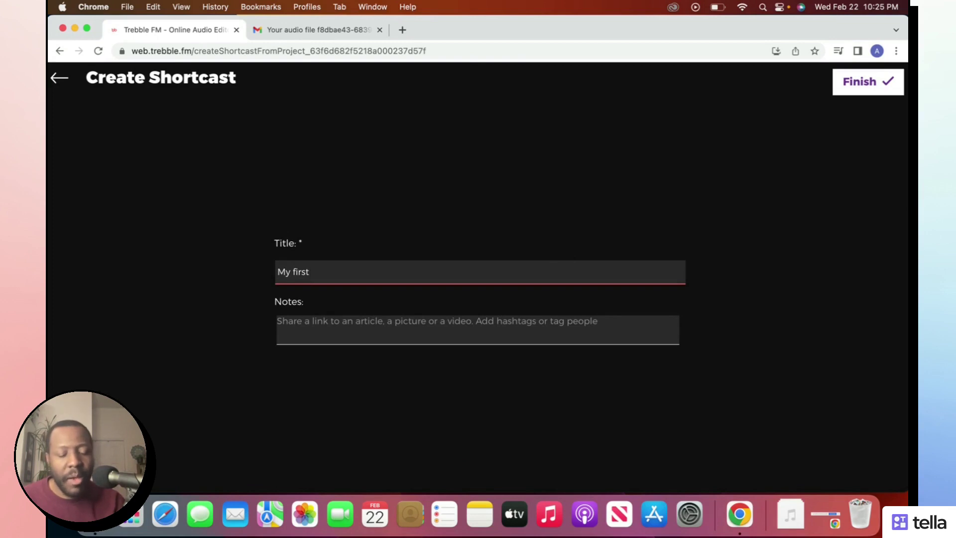
pyautogui.write(' trebble edit')
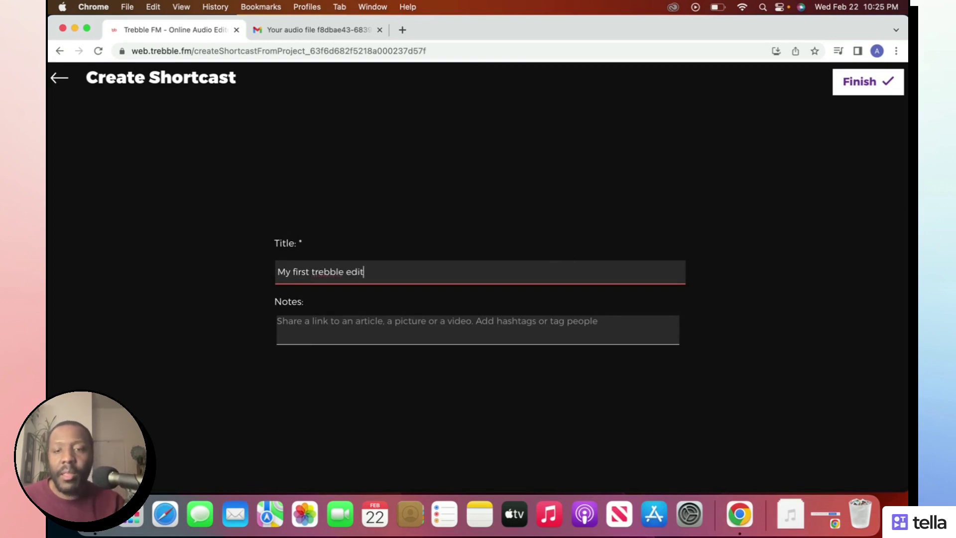
pyautogui.click(847, 86)
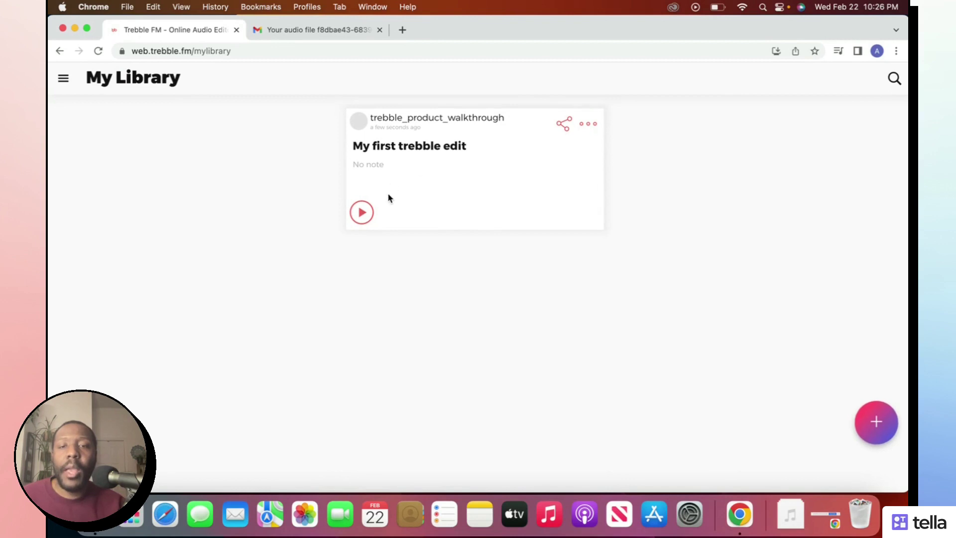
# - Play the finished "My first trebble edit" shortcast briefly in the library, and stop it
pyautogui.click(362, 214)
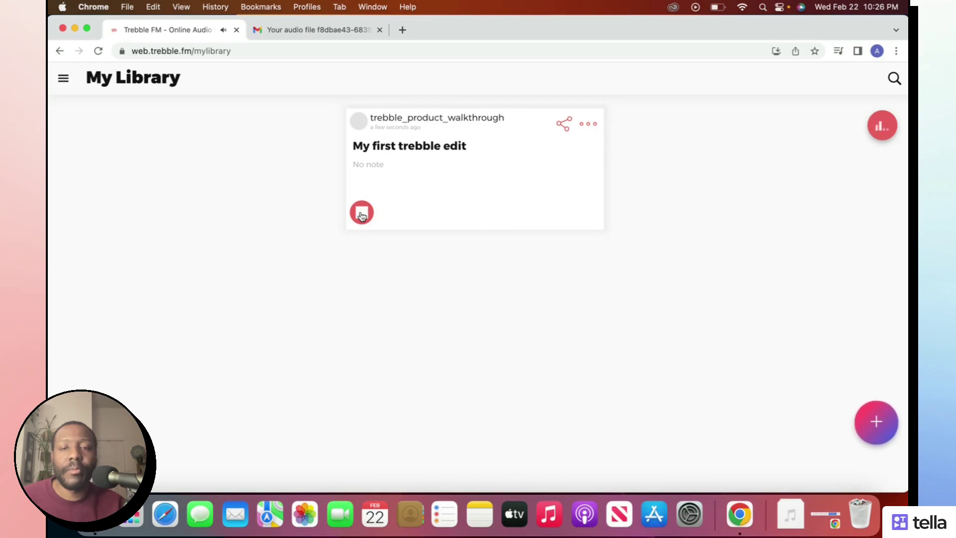
pyautogui.click(362, 213)
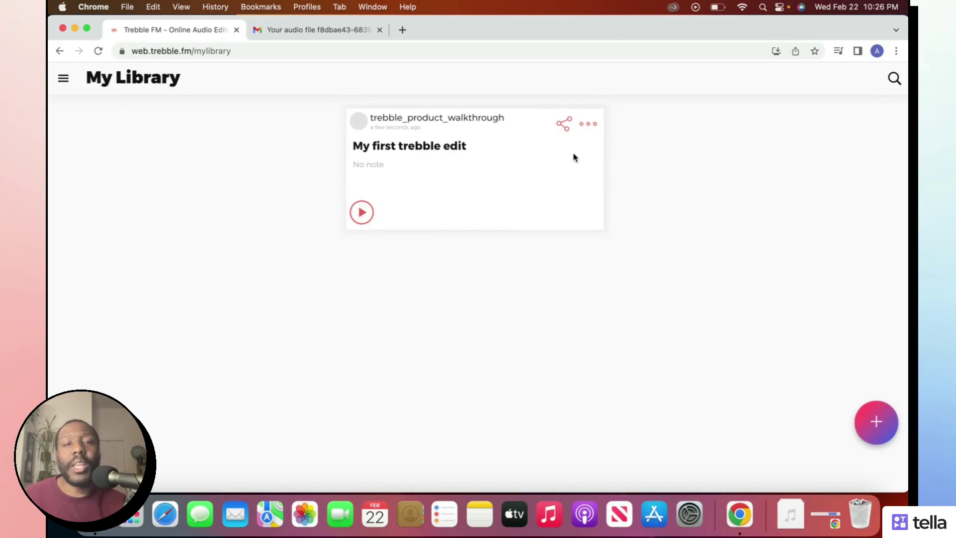
# - Download the audio and the transcript of the "My first trebble edit" shortcast
pyautogui.click(591, 126)
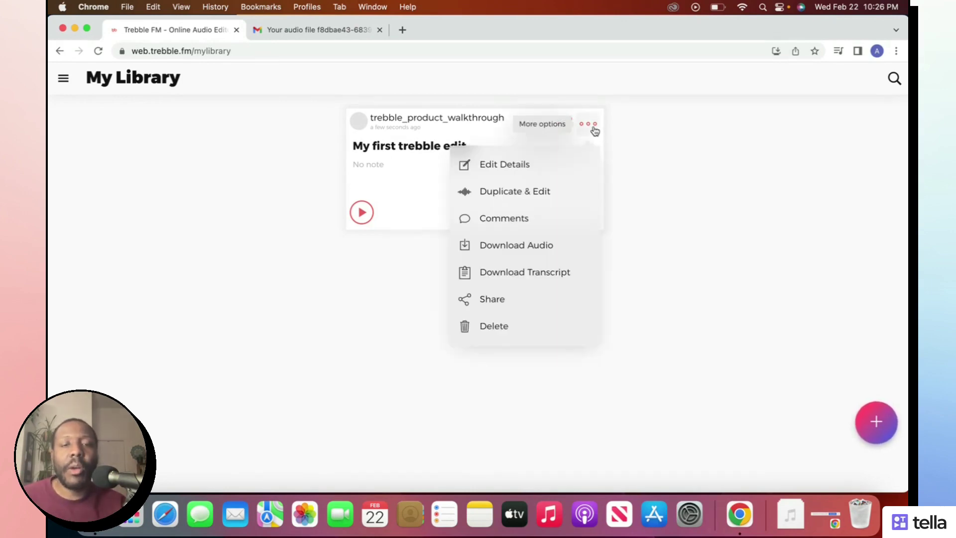
pyautogui.click(550, 247)
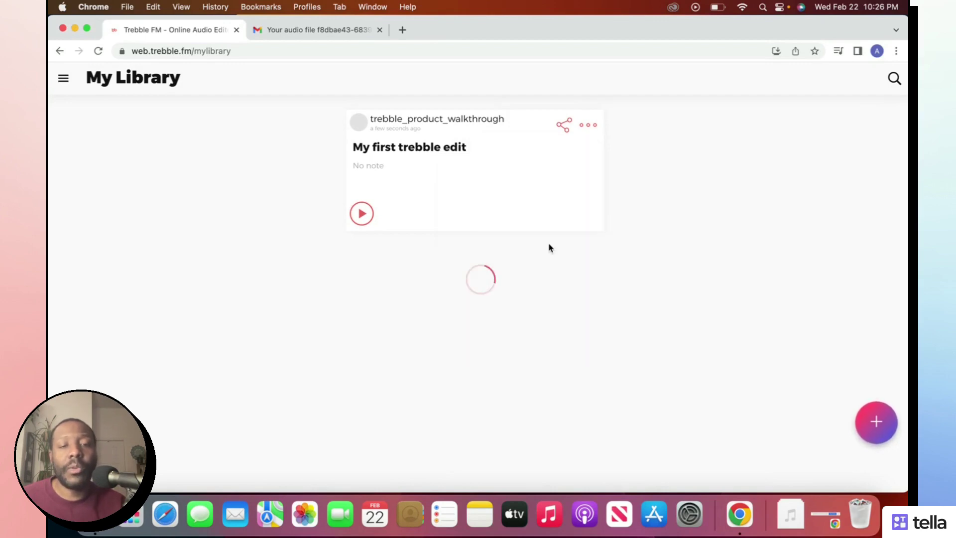
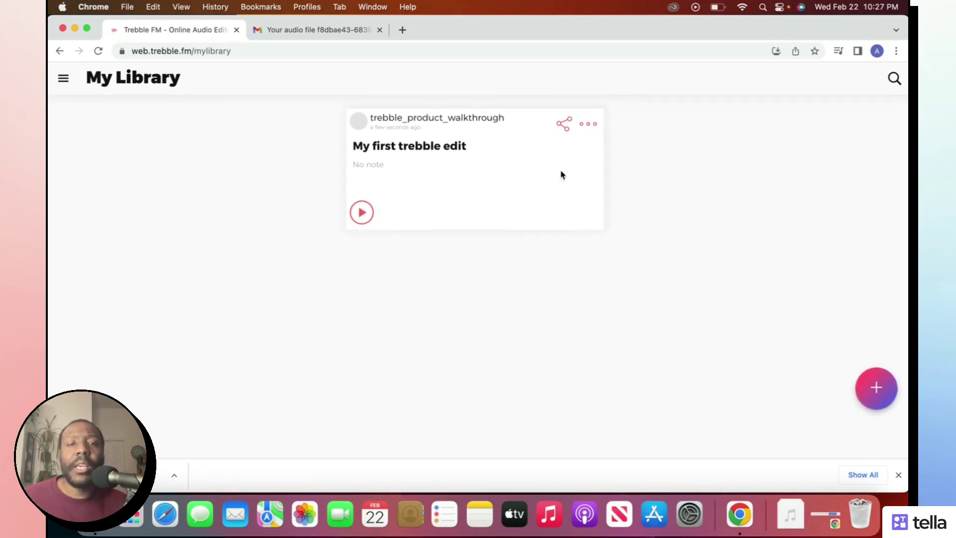
pyautogui.click(589, 131)
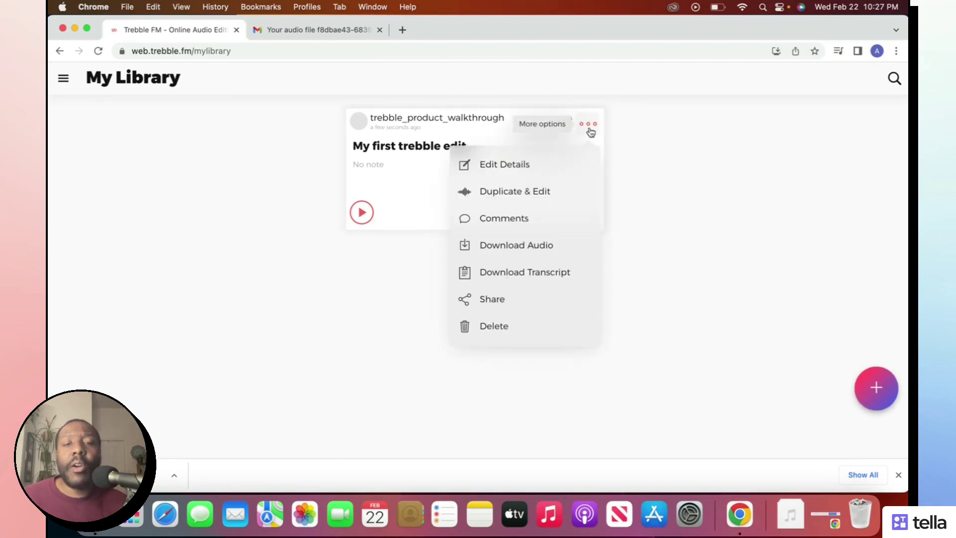
pyautogui.click(564, 271)
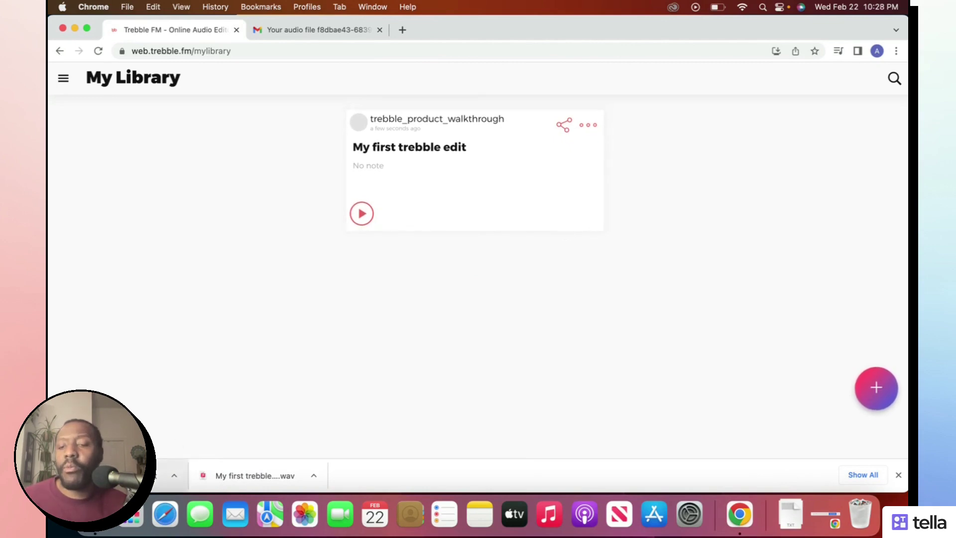
# - Open a duplicate of the "My first trebble edit" shortcast for editing, and return to the library, discarding its edits
pyautogui.click(588, 127)
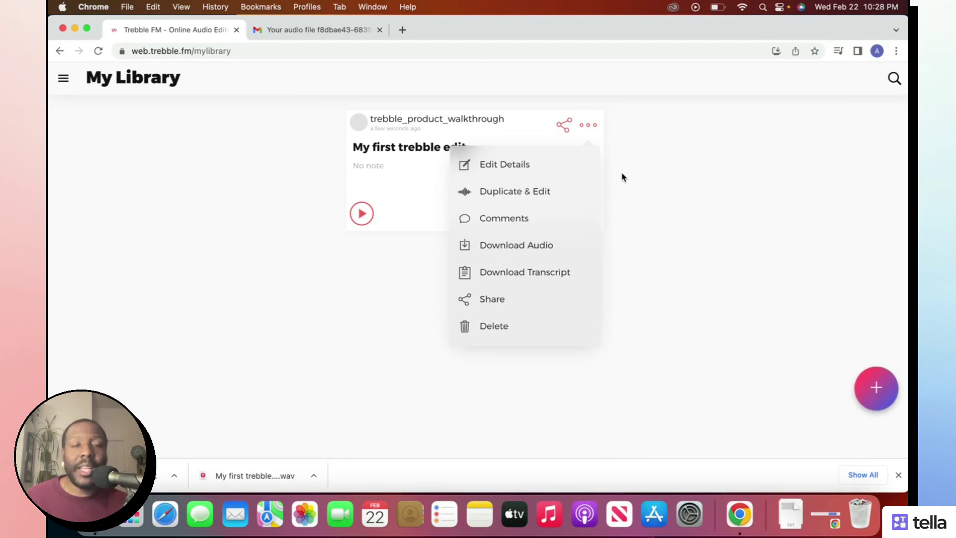
pyautogui.click(555, 195)
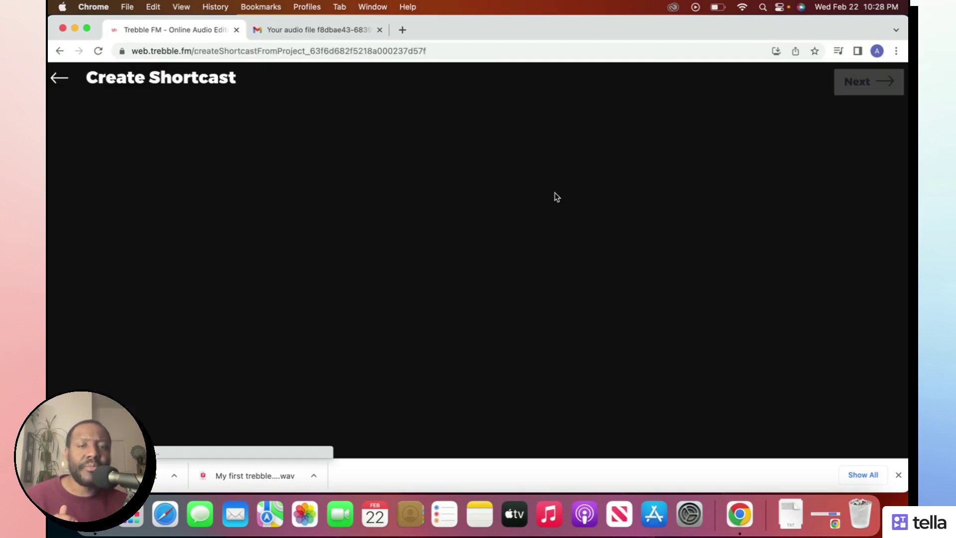
pyautogui.click(898, 474)
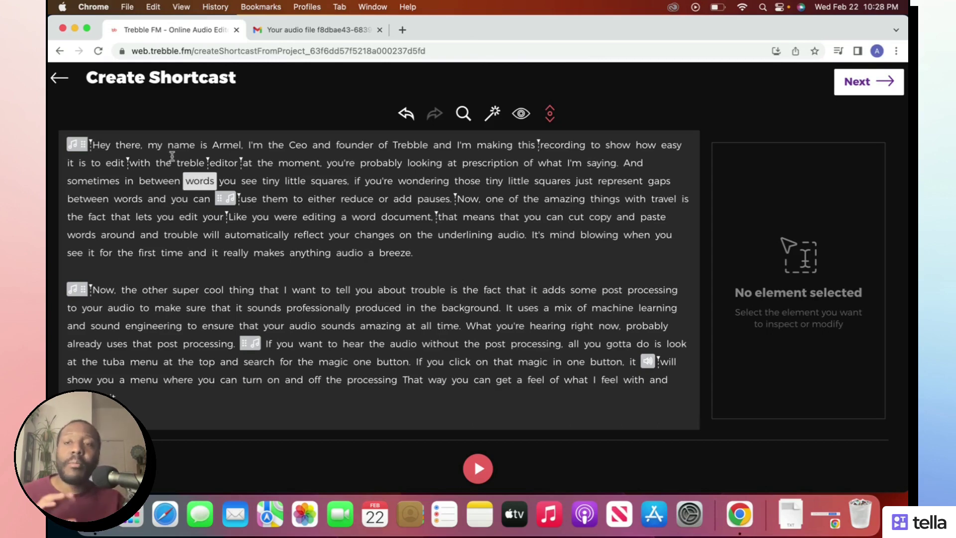
pyautogui.click(63, 85)
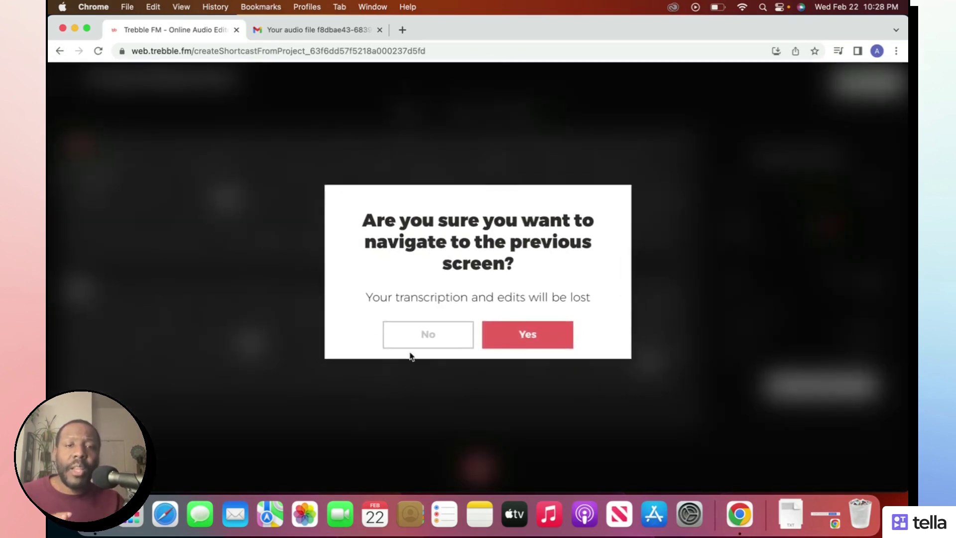
pyautogui.click(546, 334)
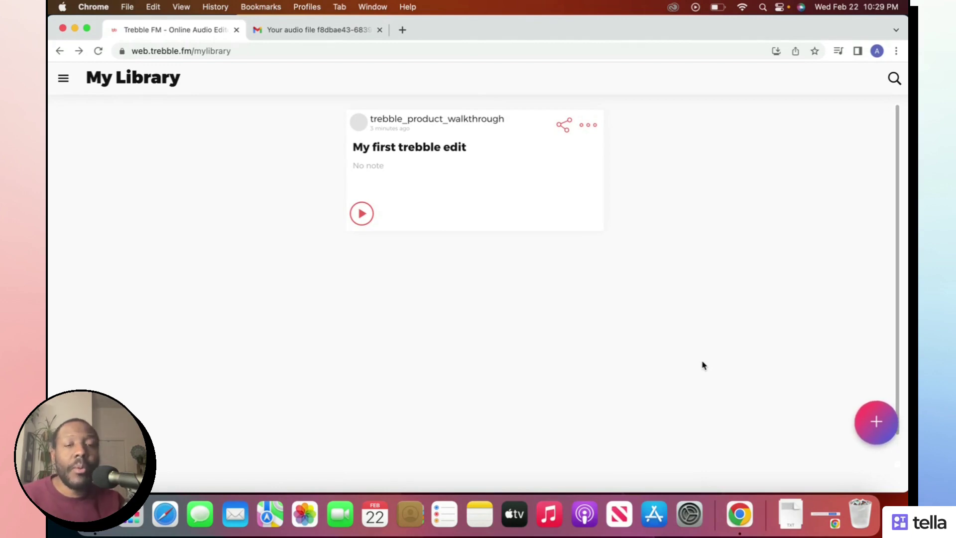
# - Start a new shortcast in Import Mode and load the X2Download.app 1080p mp4 video from the Downloads folder
pyautogui.click(868, 433)
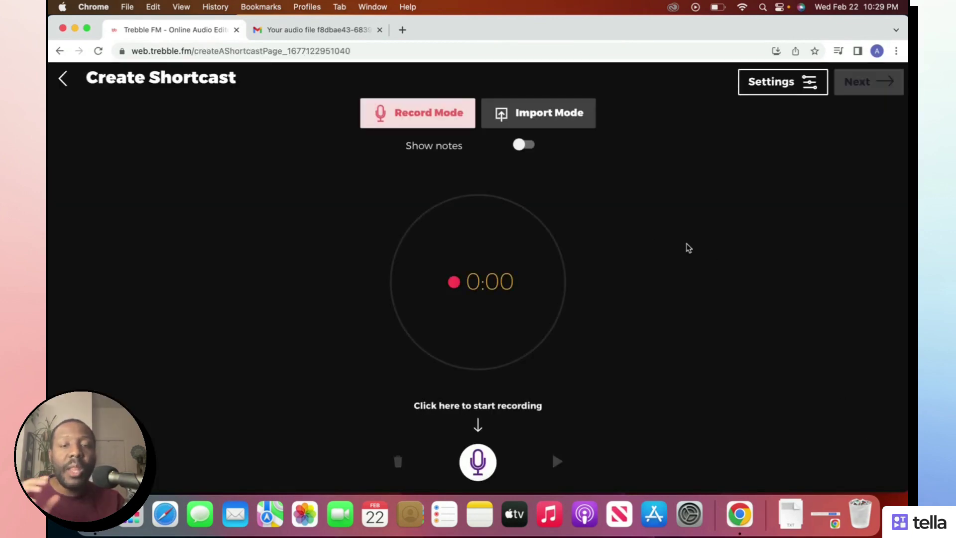
pyautogui.click(540, 124)
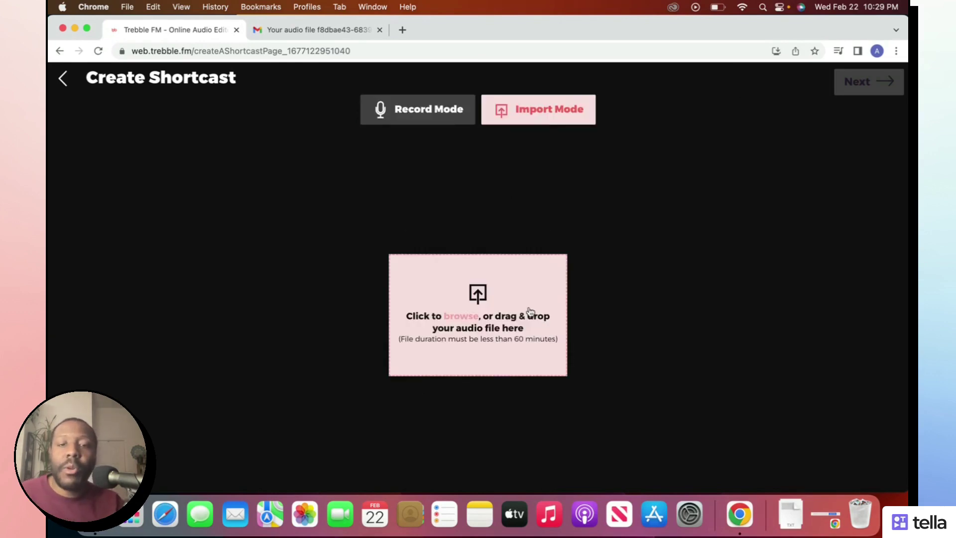
pyautogui.hotkey('ctrl', 'Up')
pyautogui.click(239, 407)
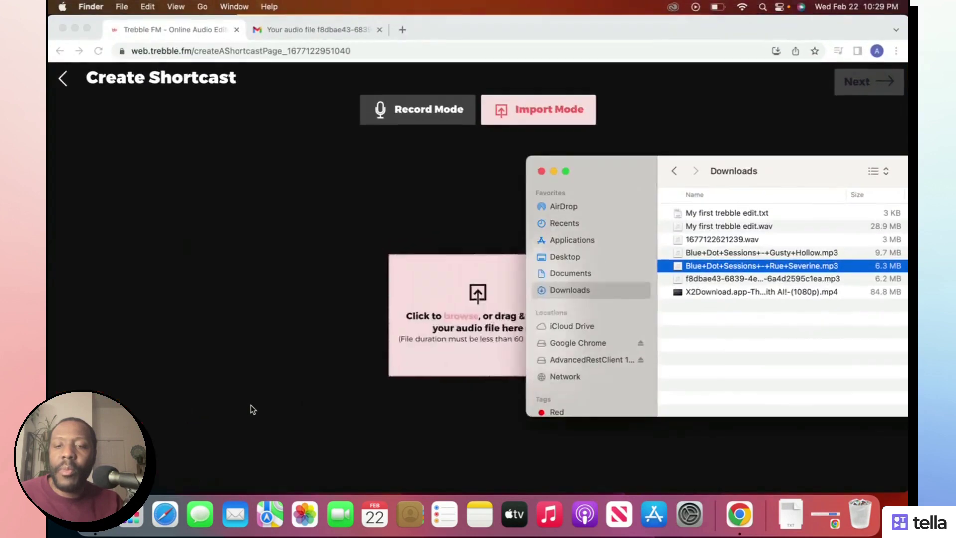
pyautogui.click(780, 295)
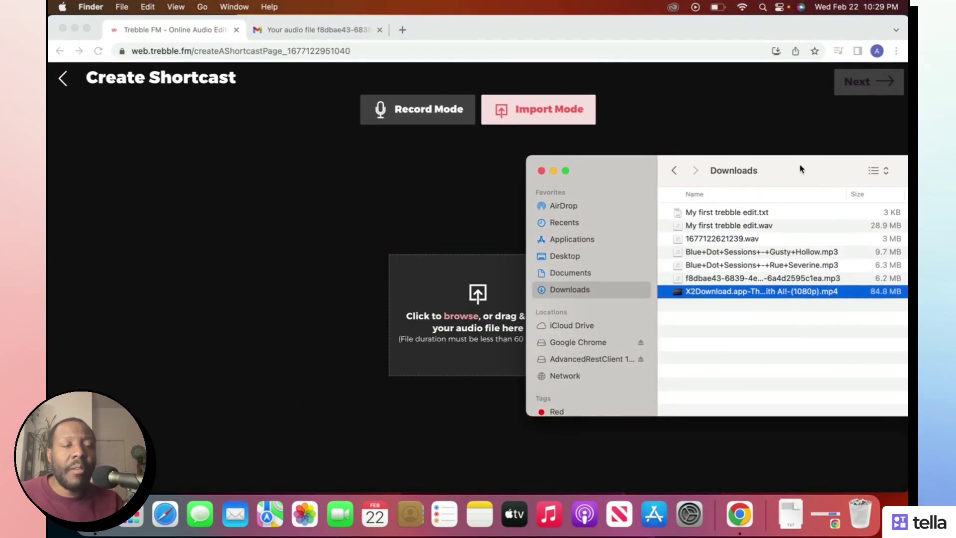
pyautogui.moveTo(800, 169); pyautogui.dragTo(833, 130)
pyautogui.moveTo(810, 245); pyautogui.dragTo(473, 311)
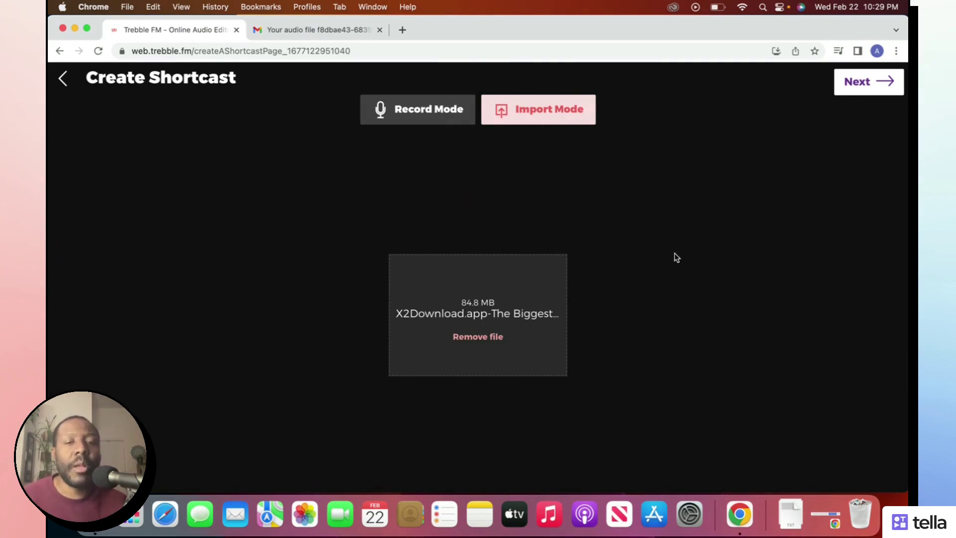
# - Continue with the imported video and transcribe it for editing, with English, US as the audio language
pyautogui.click(890, 84)
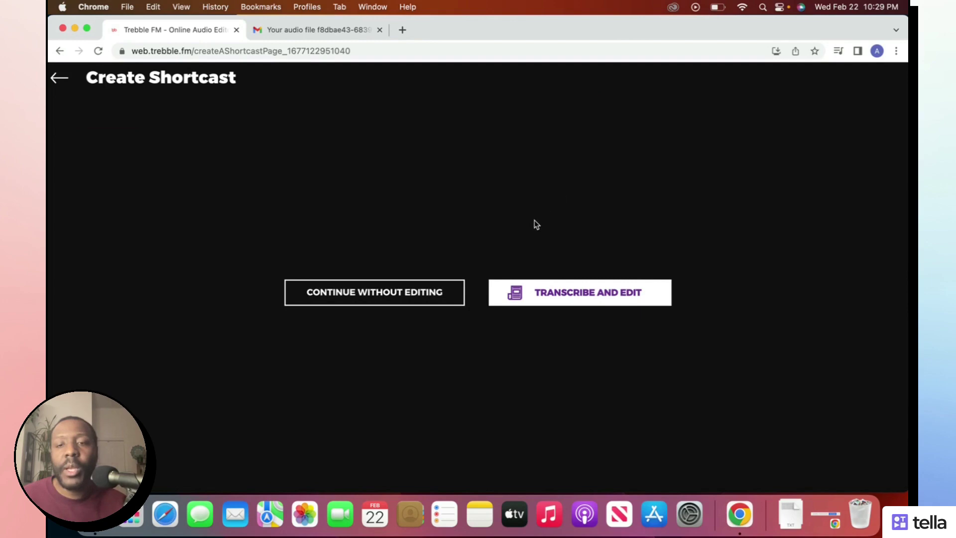
pyautogui.click(545, 296)
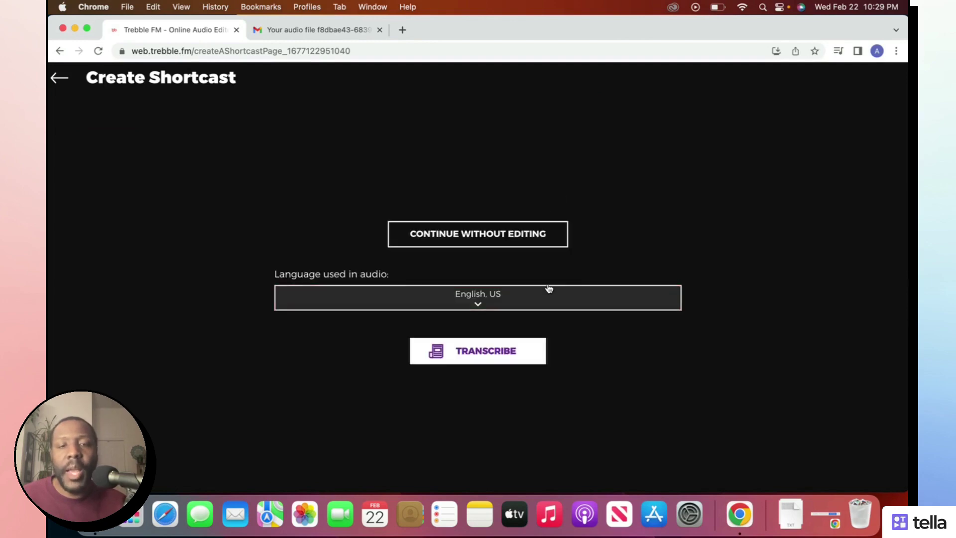
pyautogui.click(507, 350)
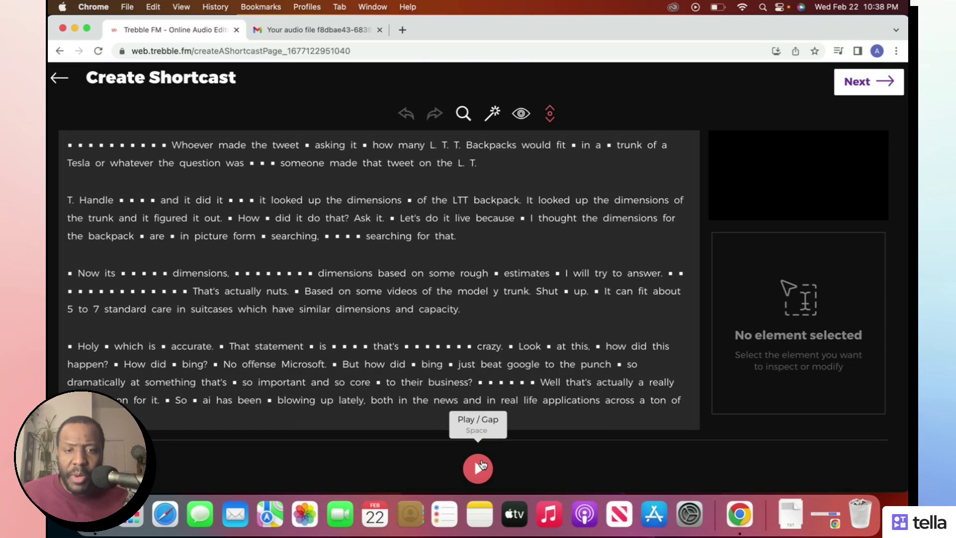
# - Play the beginning of the transcribed video briefly, pause it, and look through the opening paragraphs of the transcript
pyautogui.click(481, 464)
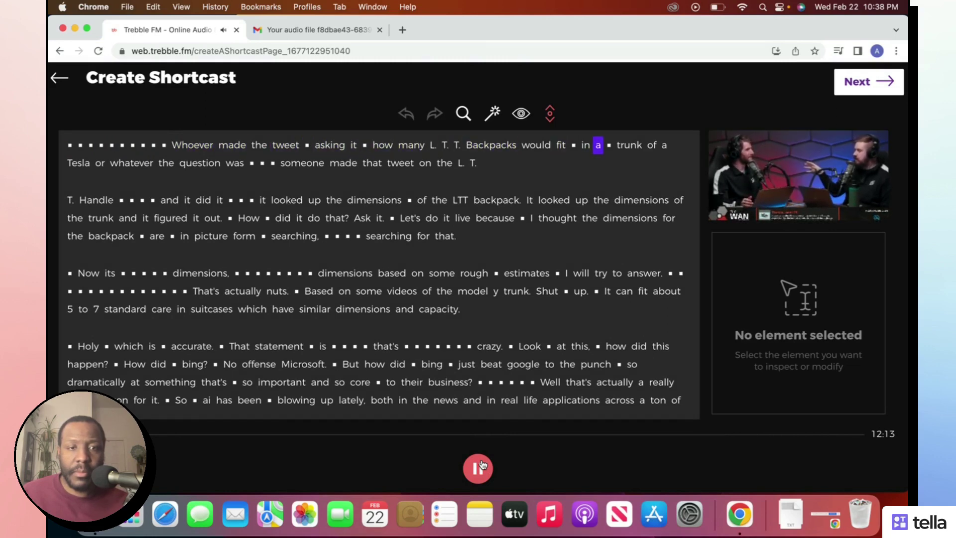
pyautogui.click(478, 467)
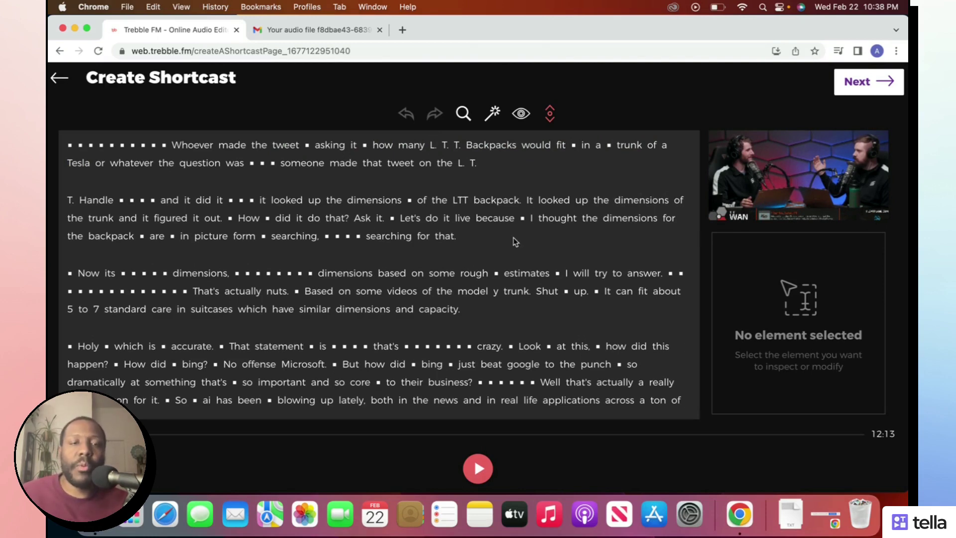
pyautogui.scroll(-10, 512, 237)
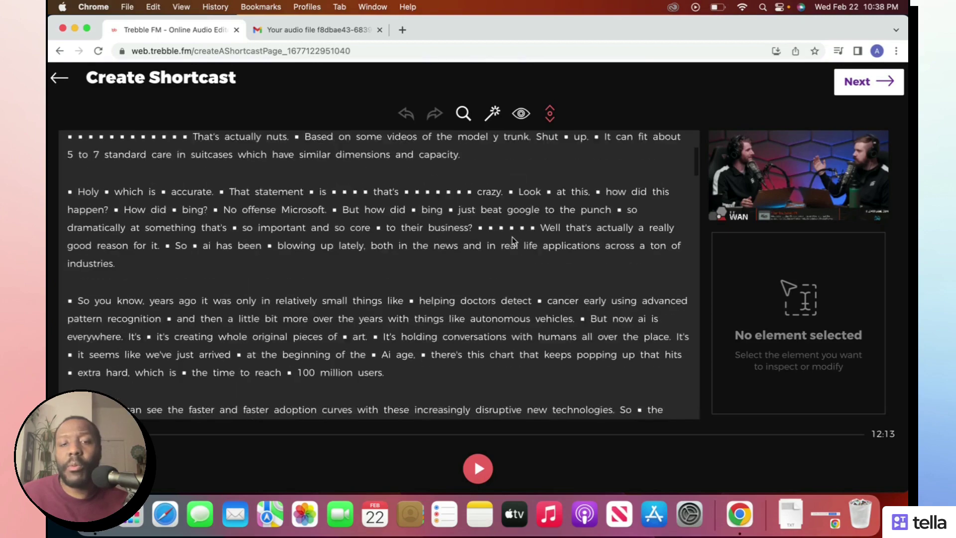
pyautogui.scroll(10, 512, 237)
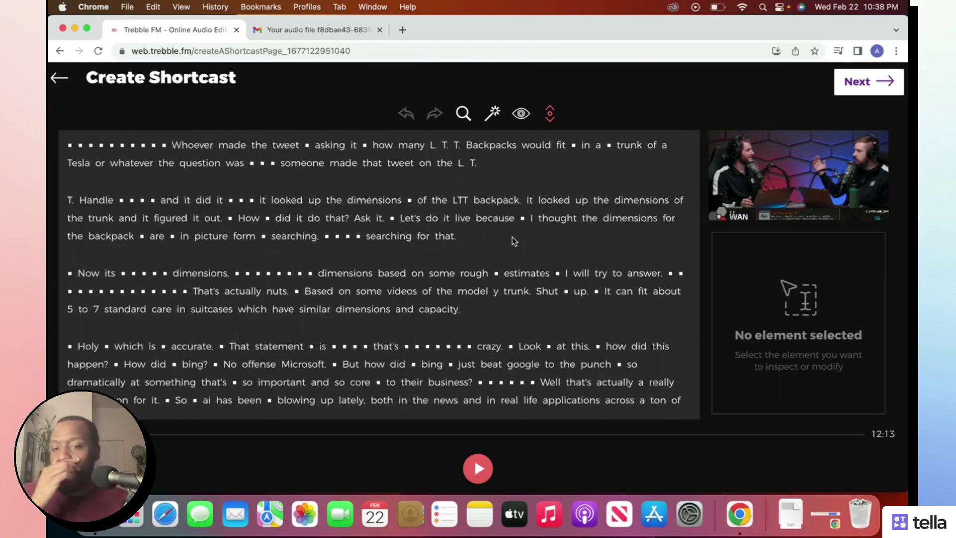
# - Play the video from the paragraph starting "So you know, years ago" and pause it partway through
pyautogui.scroll(-5, 418, 224)
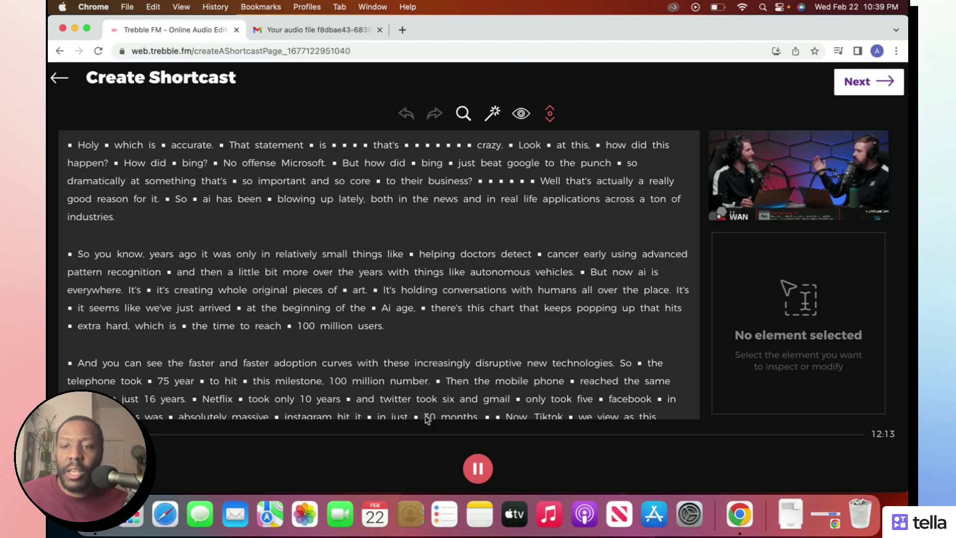
pyautogui.click(83, 254)
pyautogui.click(151, 222)
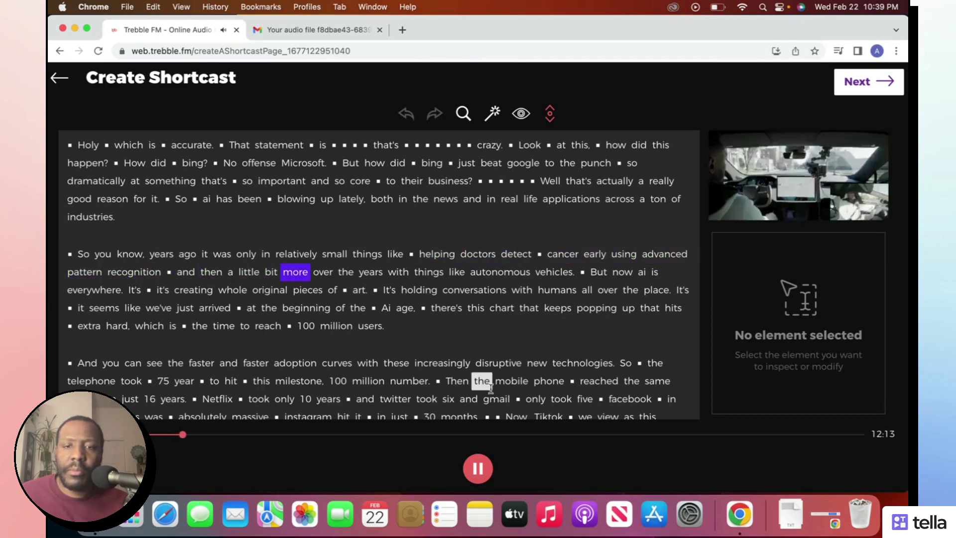
pyautogui.click(492, 468)
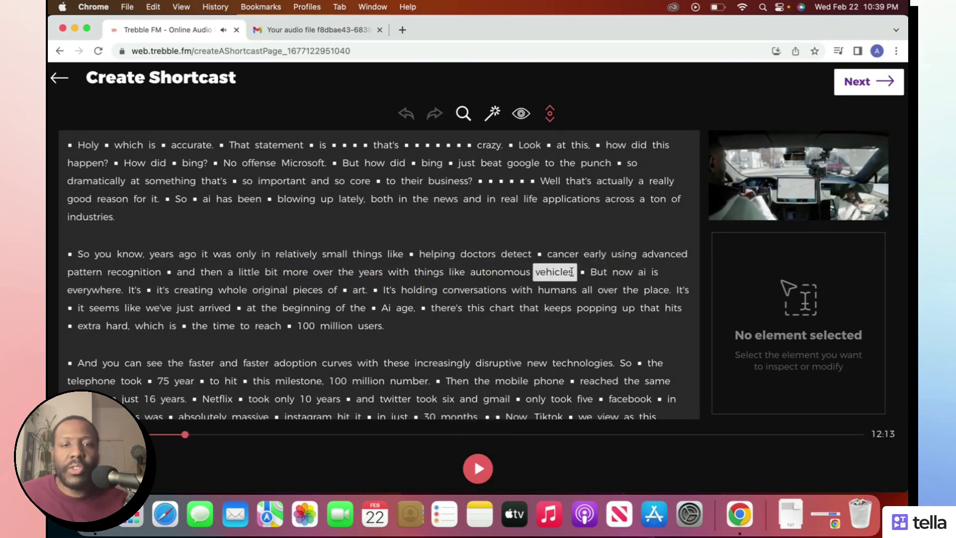
# - Delete the passage from "So you know, years ago" to "autonomous vehicles" and play across the cut starting at the word "across"
pyautogui.moveTo(513, 271); pyautogui.dragTo(58, 247)
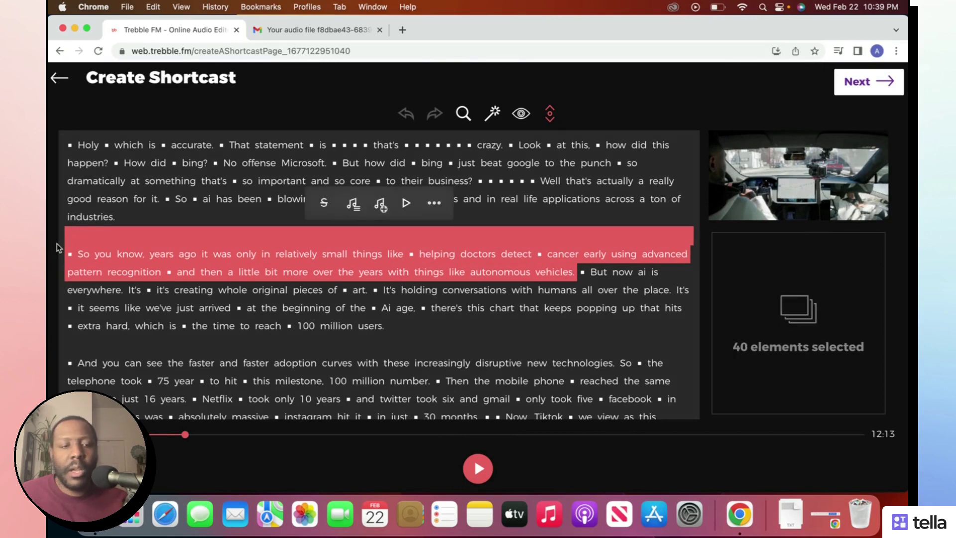
pyautogui.press('BackSpace')
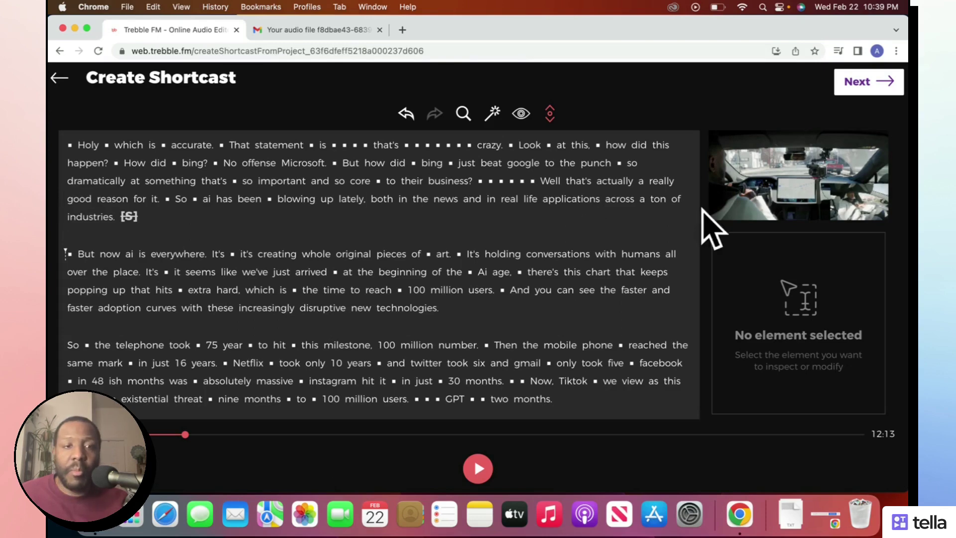
pyautogui.click(620, 199)
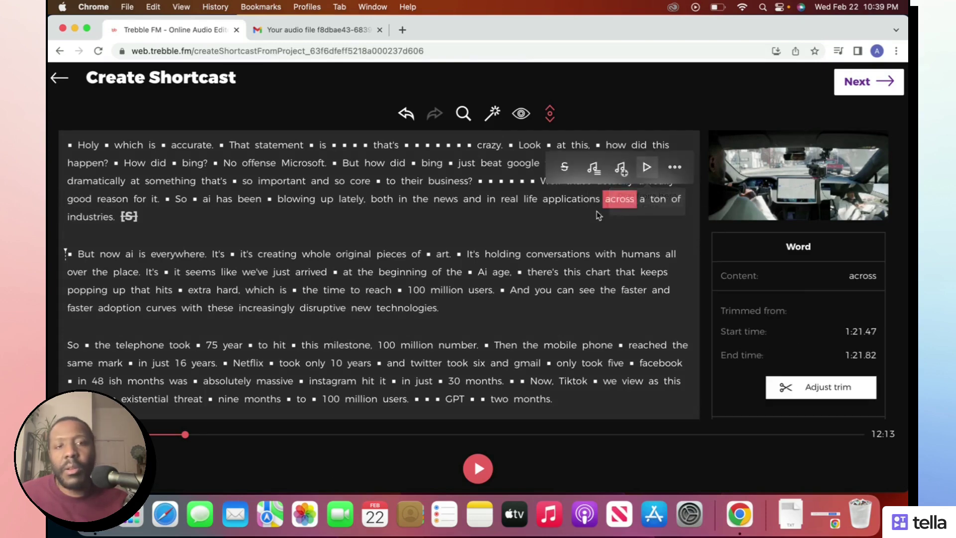
pyautogui.click(646, 167)
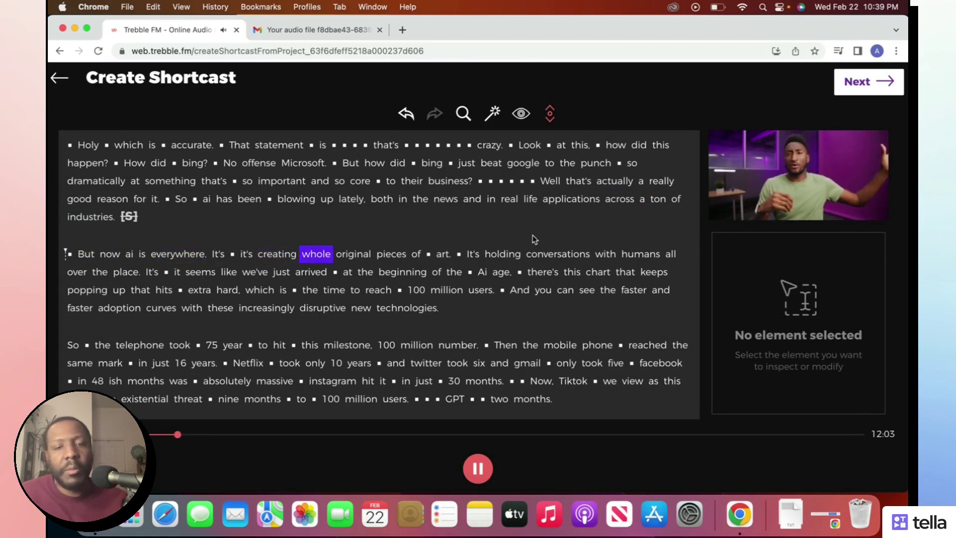
pyautogui.click(477, 467)
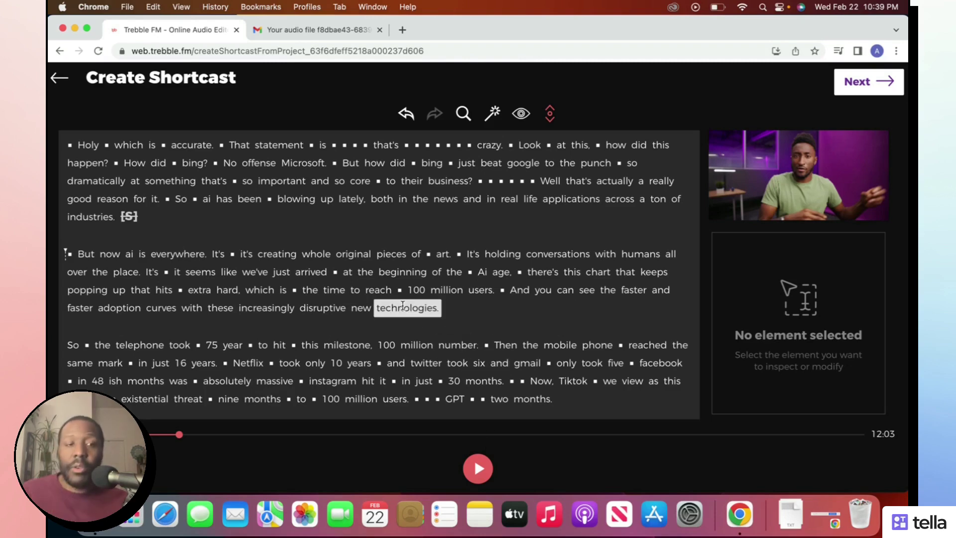
# - Download the transcript passage from "But now ai is everywhere" to "GPT two months" as a separate file
pyautogui.scroll(-3, 393, 303)
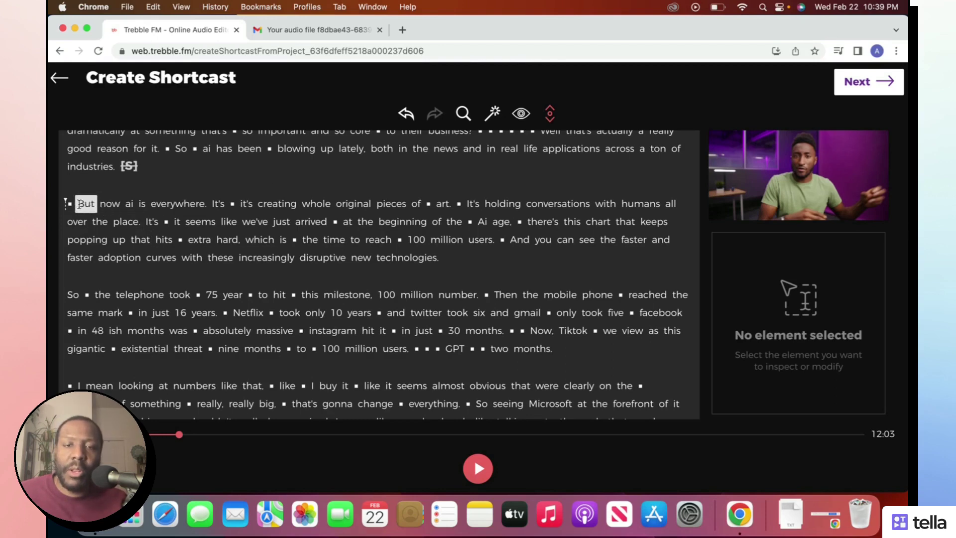
pyautogui.moveTo(78, 204); pyautogui.dragTo(550, 341)
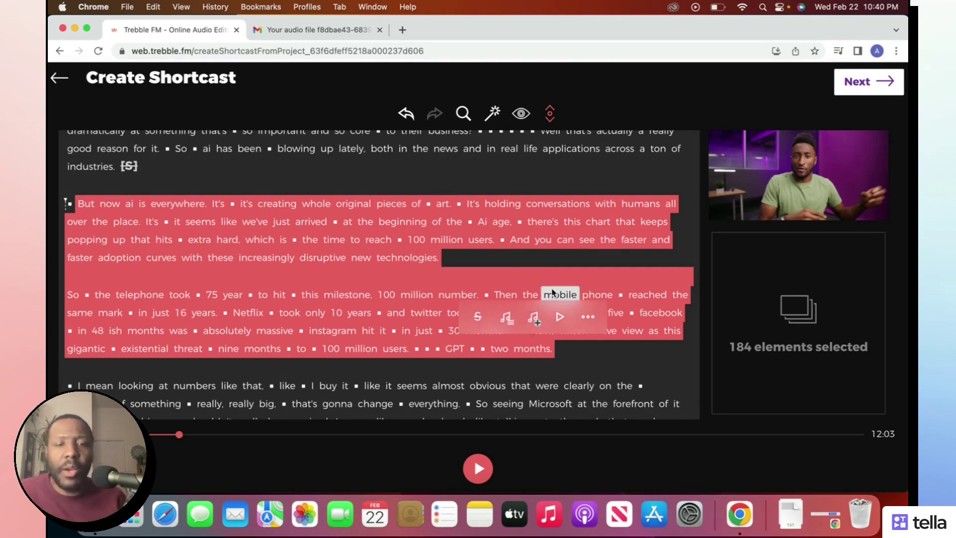
pyautogui.click(590, 317)
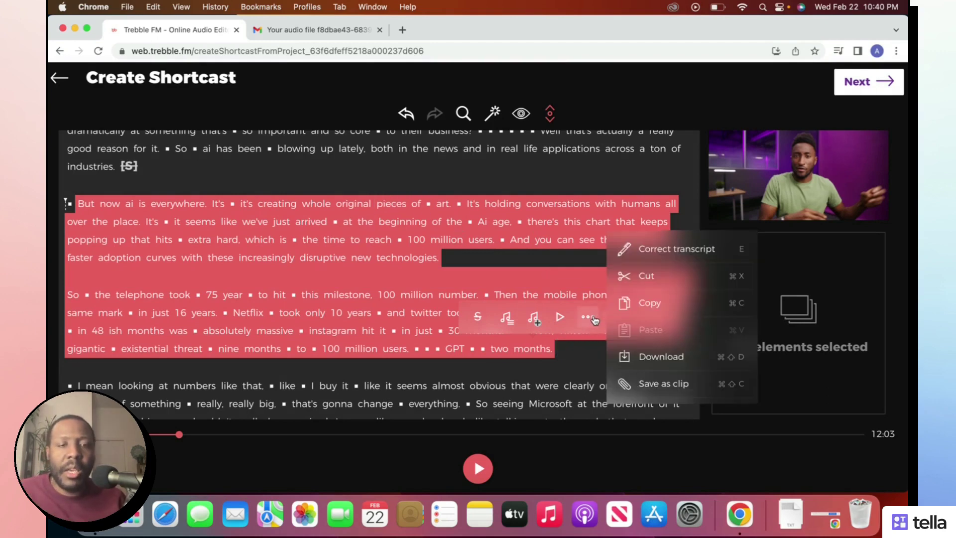
pyautogui.click(692, 350)
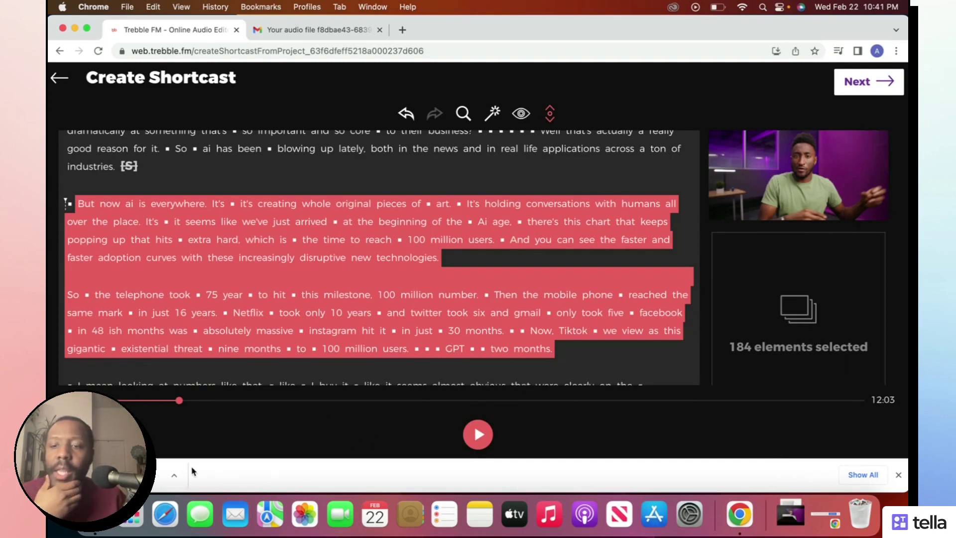
# - Open the downloaded clip in QuickTime Player, play it with the "Unknown language" subtitles, and close it
pyautogui.click(164, 474)
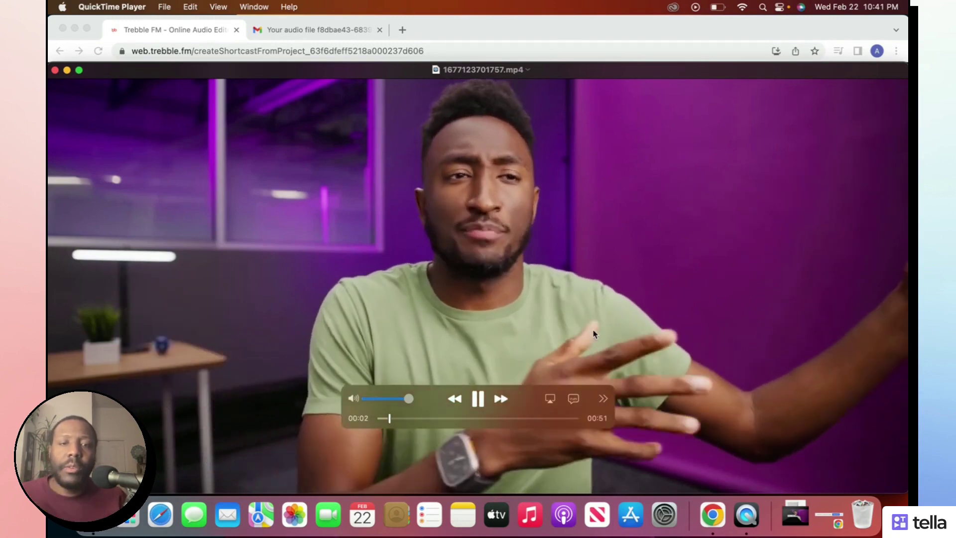
pyautogui.click(478, 396)
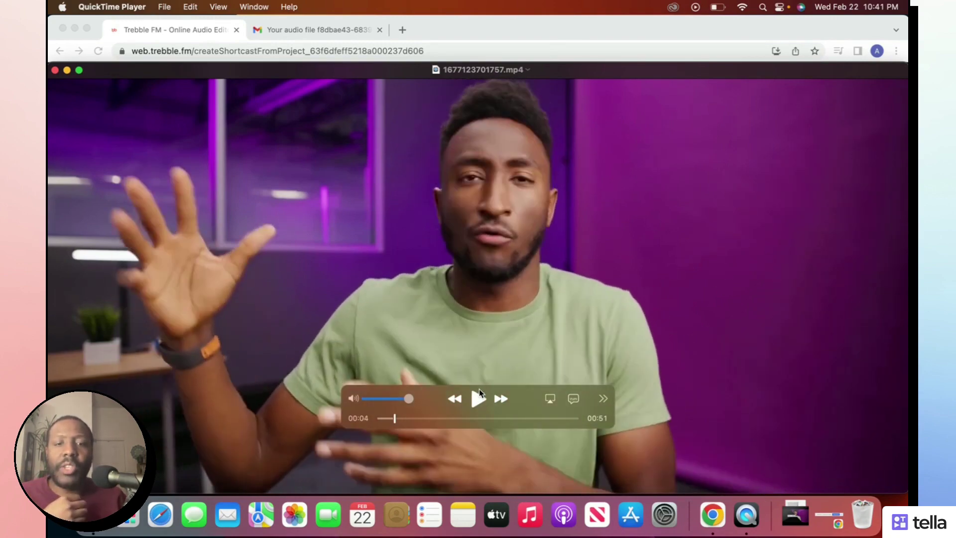
pyautogui.click(574, 399)
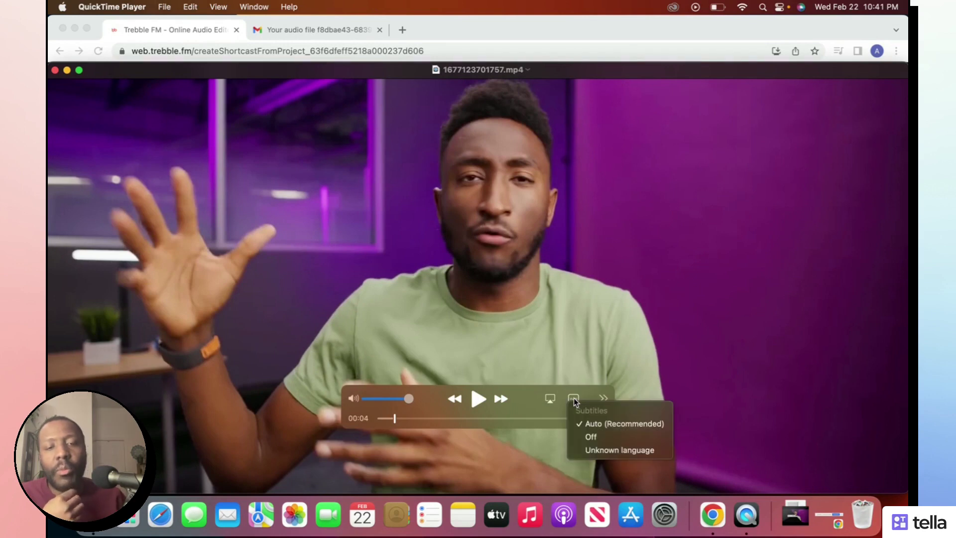
pyautogui.click(595, 450)
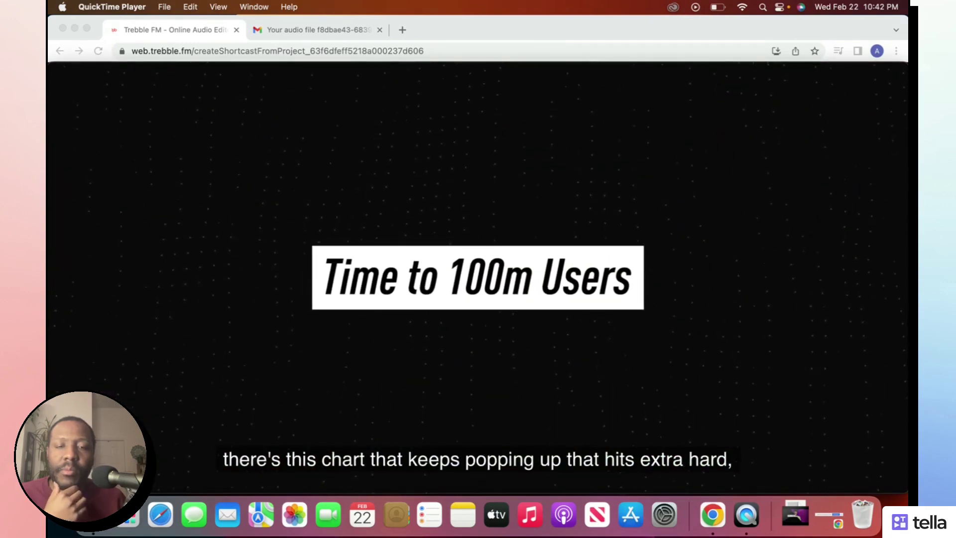
pyautogui.click(483, 394)
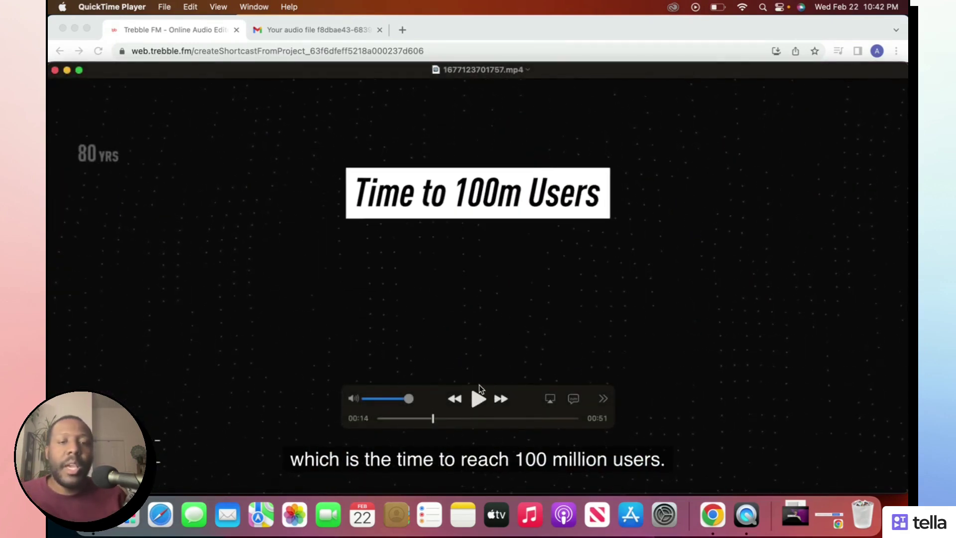
pyautogui.click(55, 71)
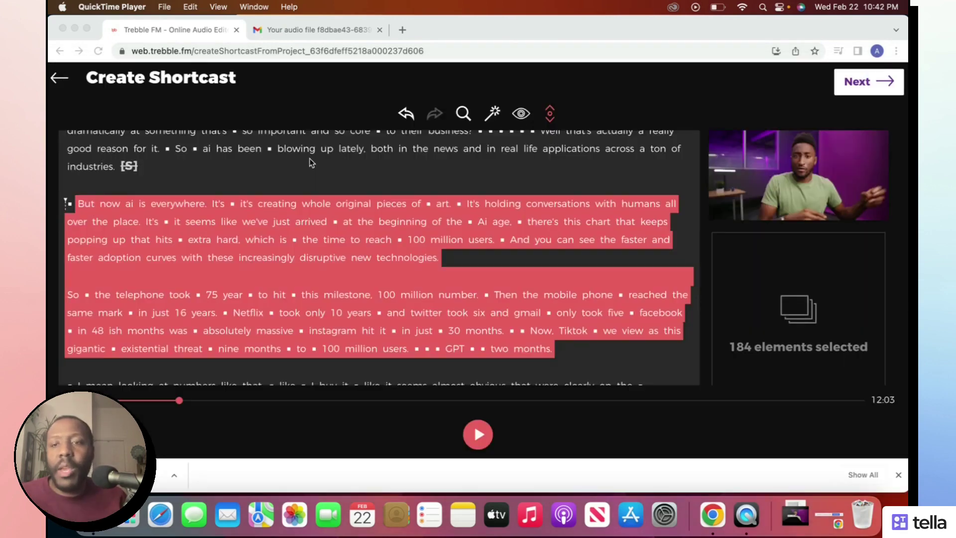
# - Open the music library for background sound under the paragraph from "But now ai is everywhere" to "new technologies"
pyautogui.scroll(5, 479, 187)
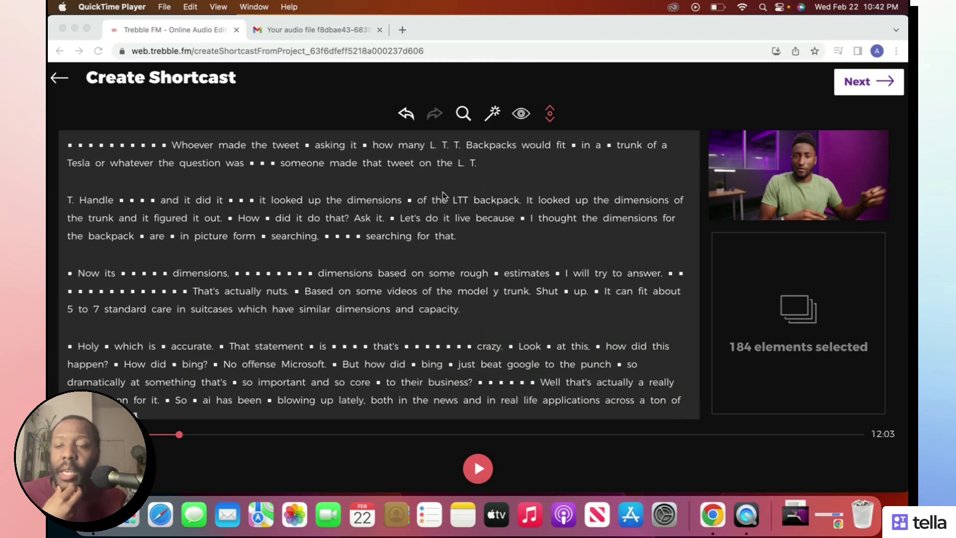
pyautogui.scroll(-5, 443, 192)
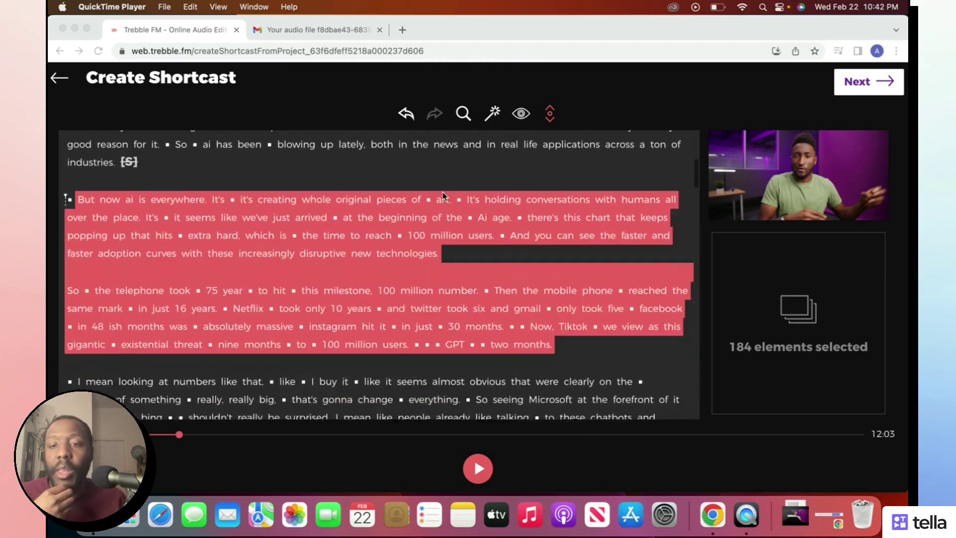
pyautogui.click(428, 199)
pyautogui.click(254, 247)
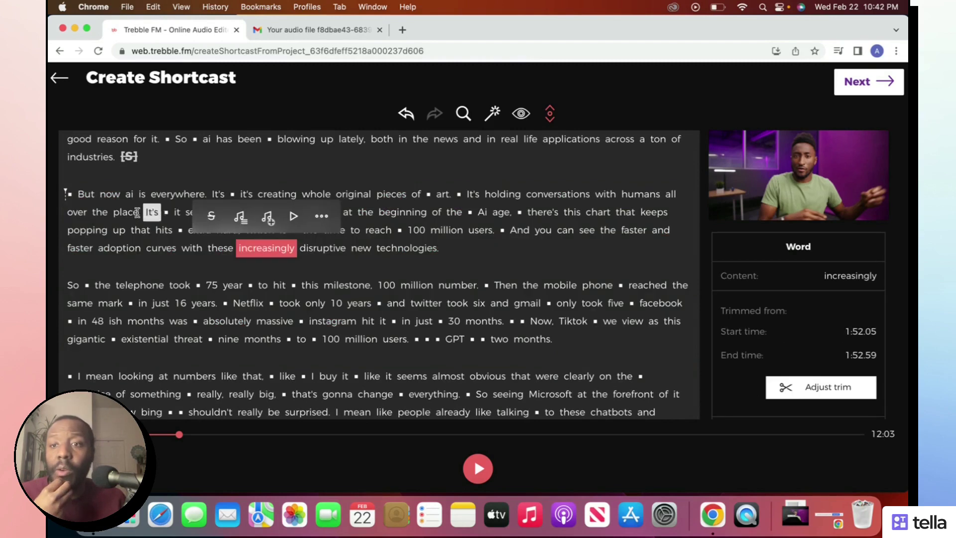
pyautogui.moveTo(97, 196); pyautogui.dragTo(458, 253)
pyautogui.click(345, 237)
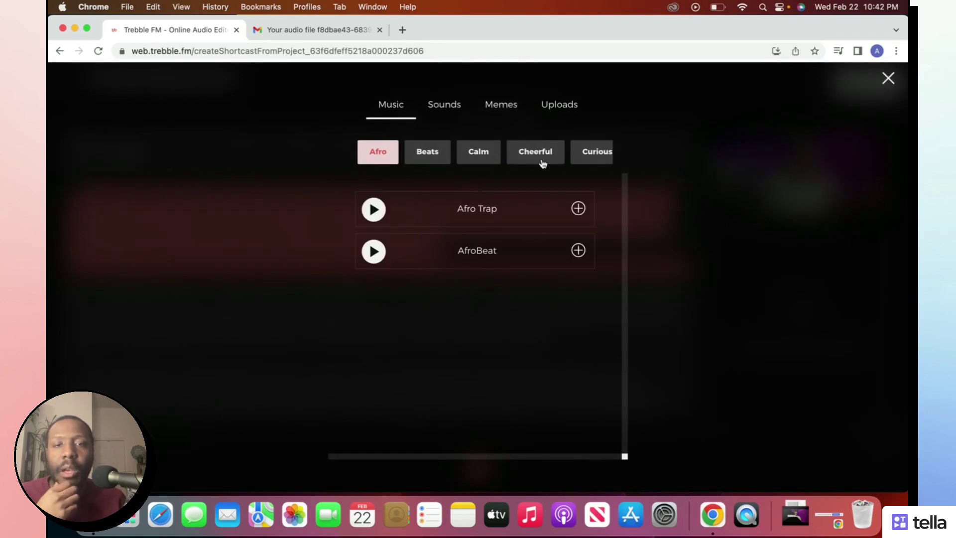
# - Preview the Curious track "The Face of the Thrush" and add it as the selected paragraph's background music
pyautogui.hscroll(3, 541, 160)
pyautogui.click(498, 161)
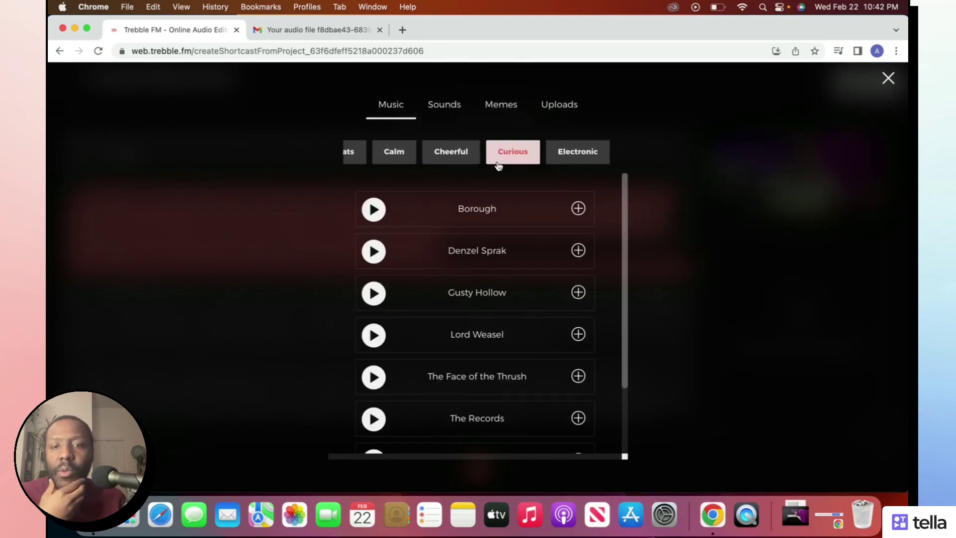
pyautogui.scroll(-3, 500, 258)
pyautogui.click(383, 295)
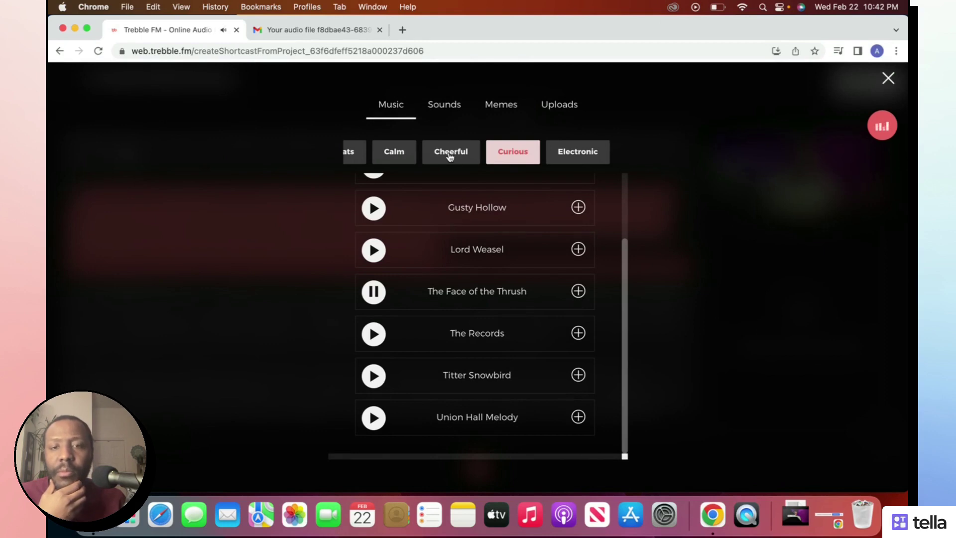
pyautogui.click(578, 292)
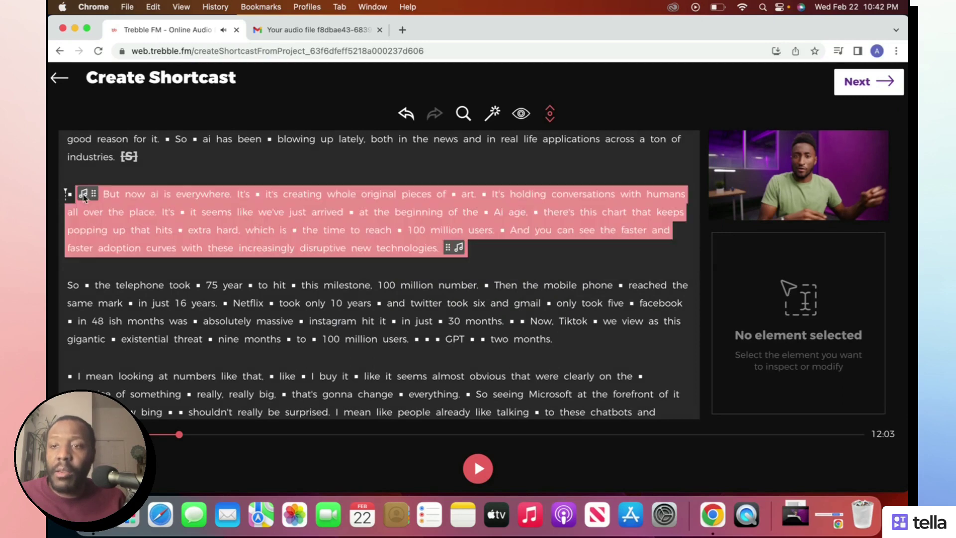
# - Play the paragraph with its background music, set the music volume to 51%, and pause playback
pyautogui.press('space')
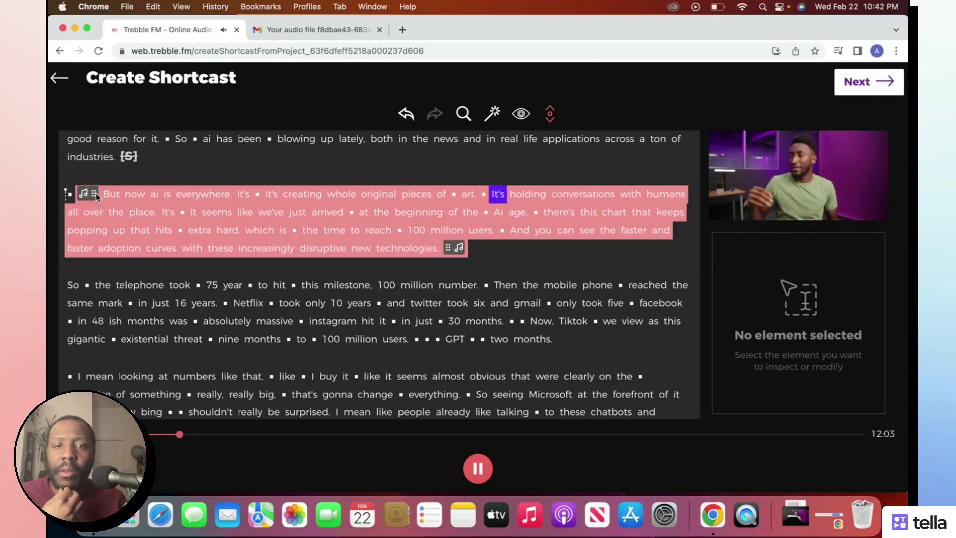
pyautogui.click(96, 194)
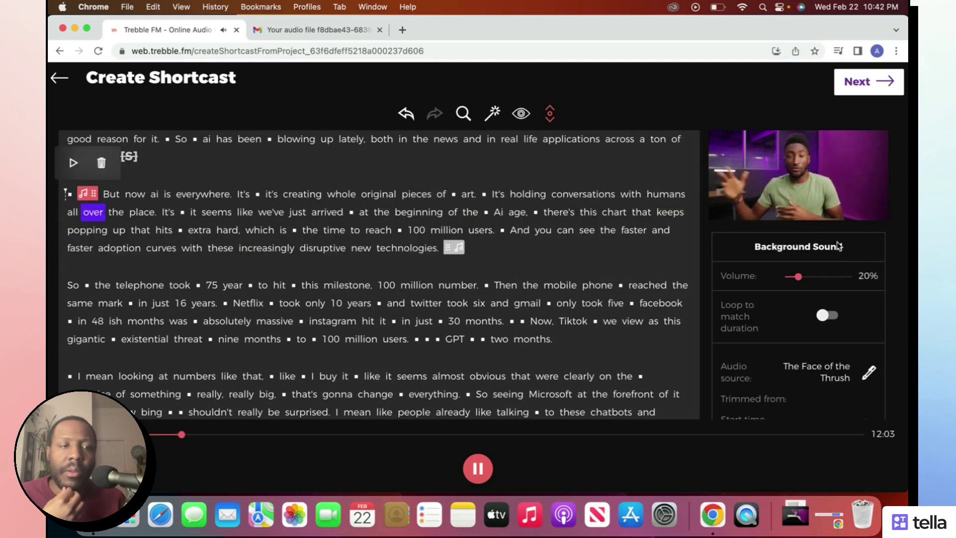
pyautogui.moveTo(797, 276); pyautogui.dragTo(820, 279)
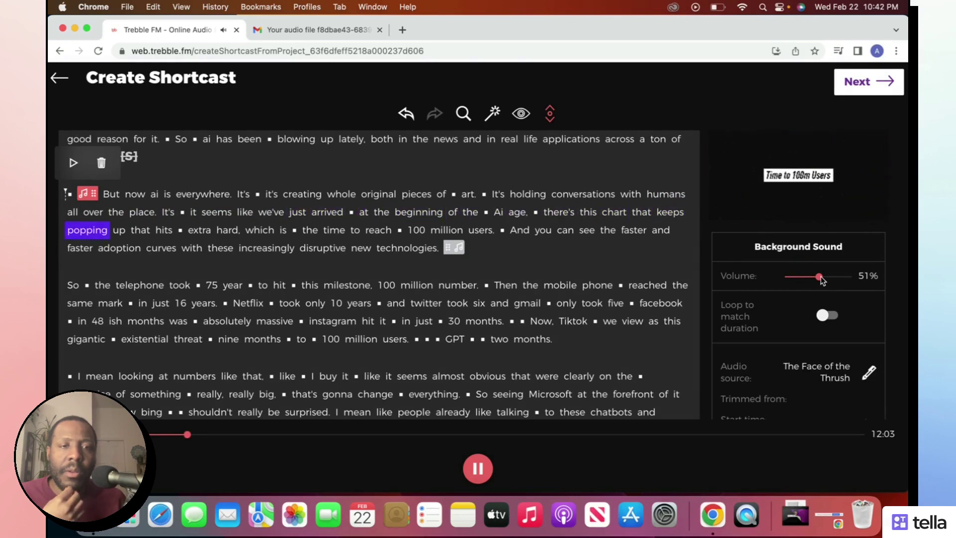
pyautogui.click(474, 469)
pyautogui.scroll(-5, 540, 332)
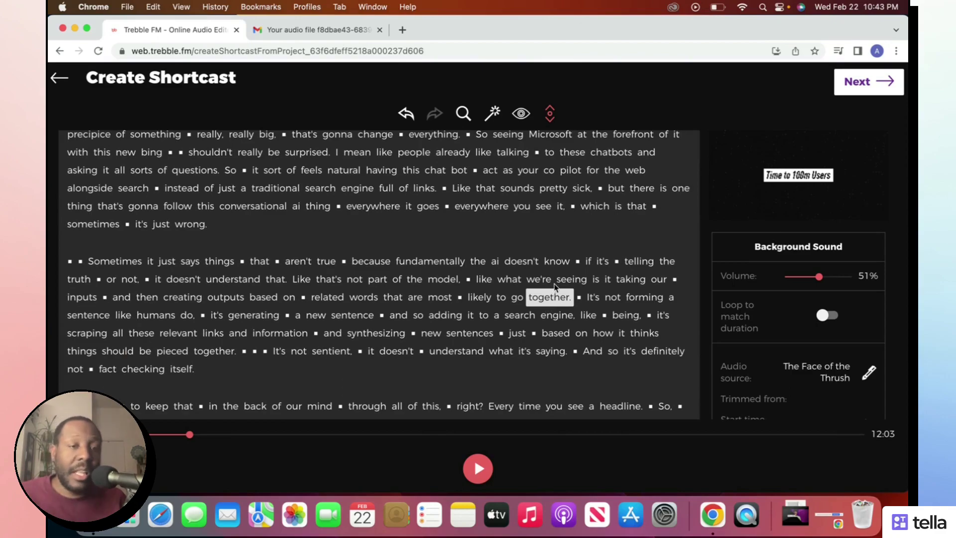
pyautogui.scroll(-15, 555, 274)
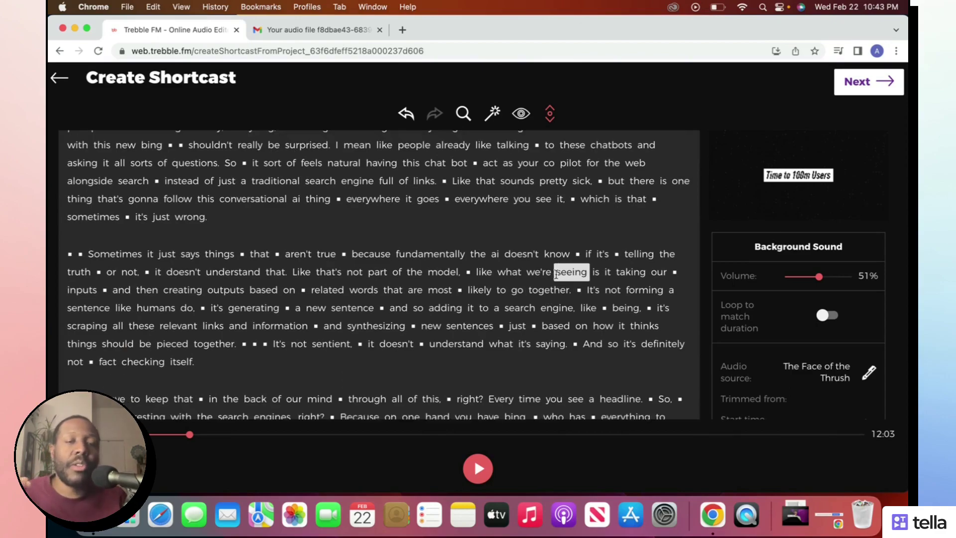
pyautogui.scroll(-10, 569, 258)
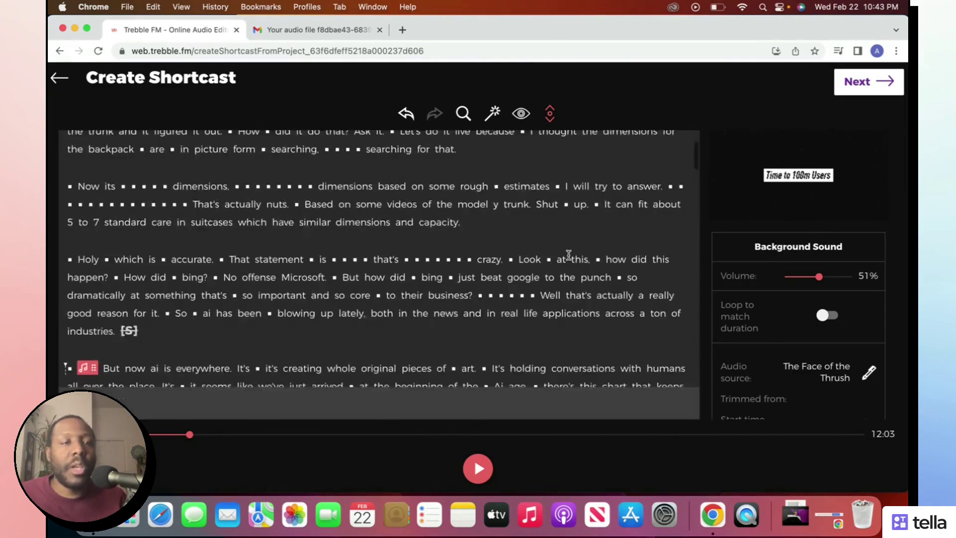